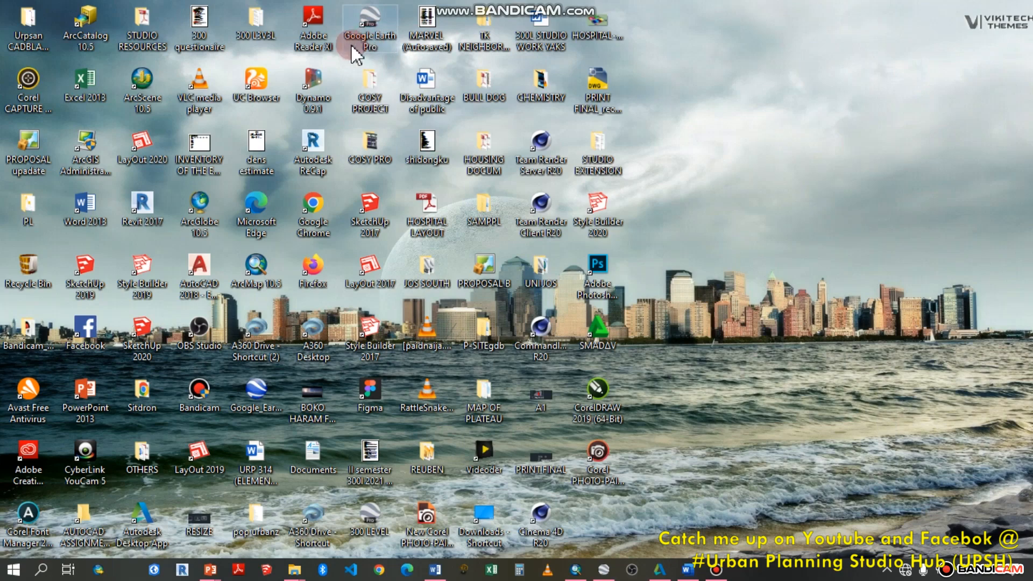
Step: Switch to the Google Earth Pro window containing the saved placemarks
{"action": "right_click", "coordinate": [379, 46]}
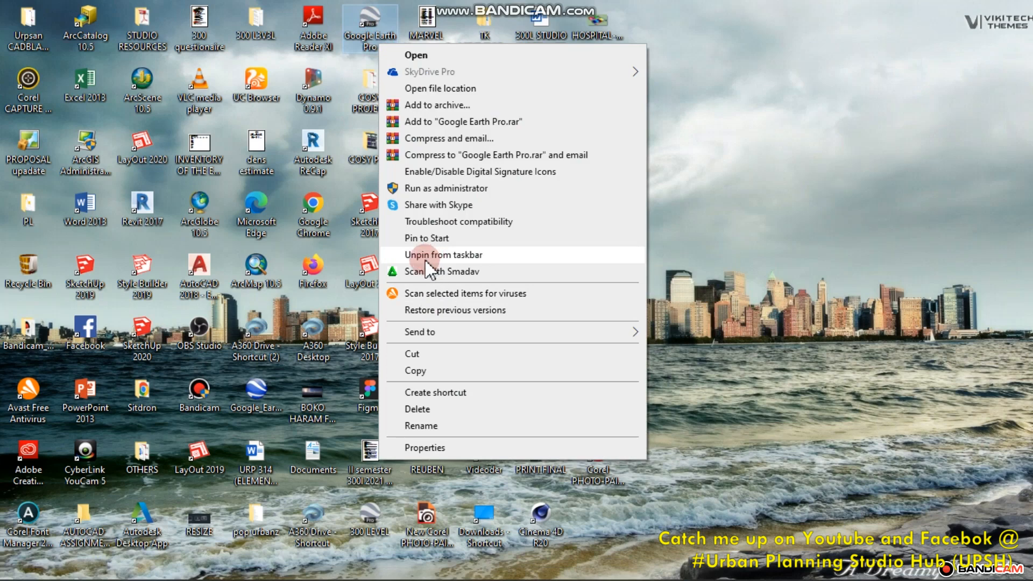
{"action": "left_click", "coordinate": [426, 260]}
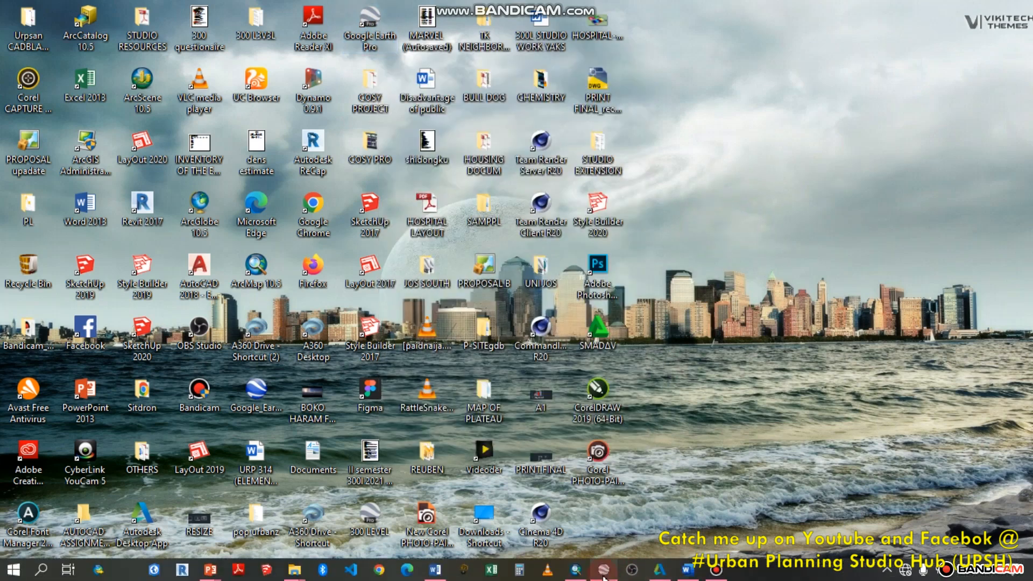
{"action": "left_click", "coordinate": [604, 574]}
{"action": "left_click", "coordinate": [73, 120]}
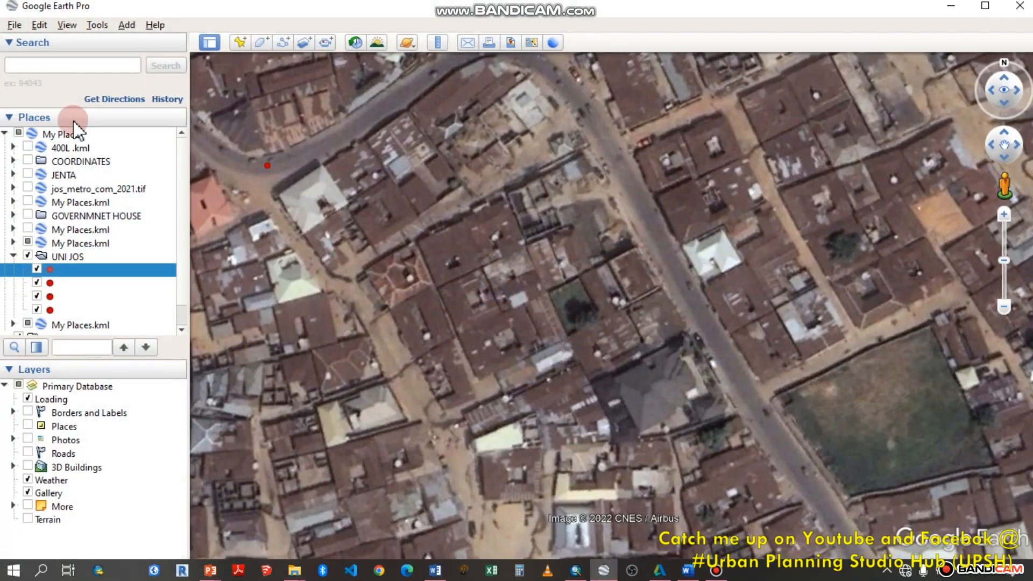
Step: Open the properties of the first red placemark in the UNI JOS folder
{"action": "scroll", "coordinate": [470, 300], "scroll_direction": "down", "scroll_amount": 4}
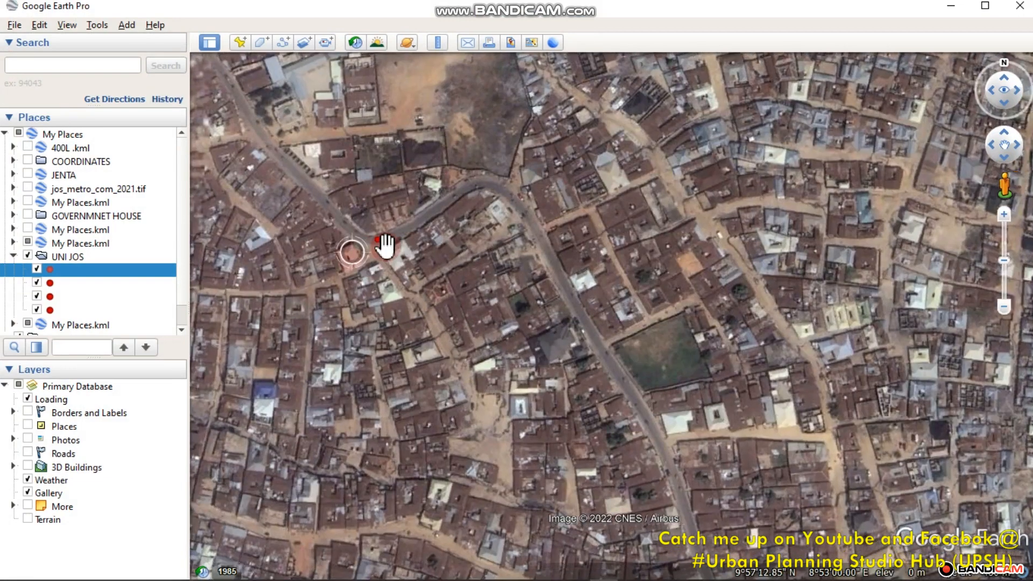
{"action": "scroll", "coordinate": [386, 247], "scroll_direction": "up", "scroll_amount": 3}
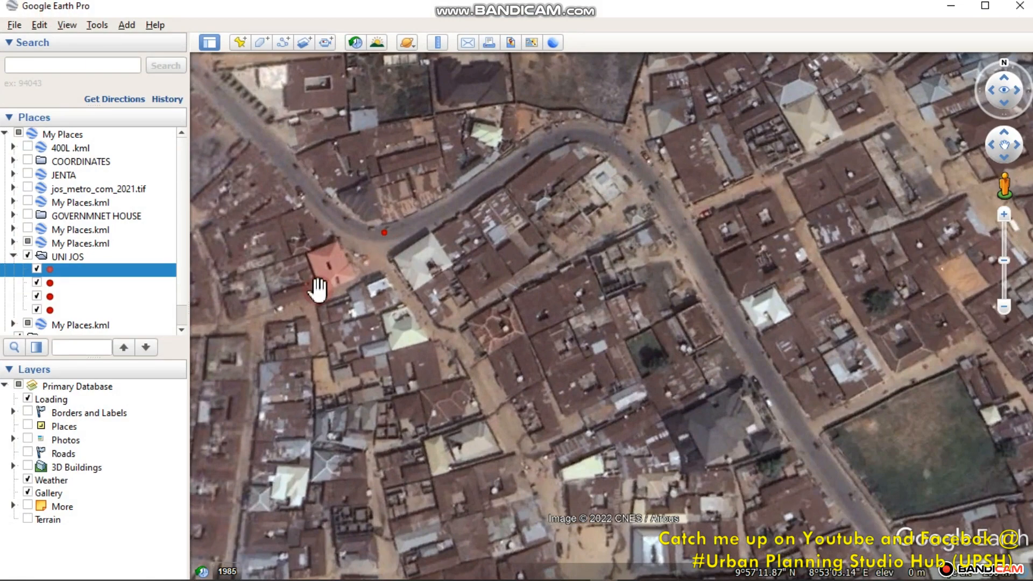
{"action": "scroll", "coordinate": [393, 231], "scroll_direction": "down", "scroll_amount": 3}
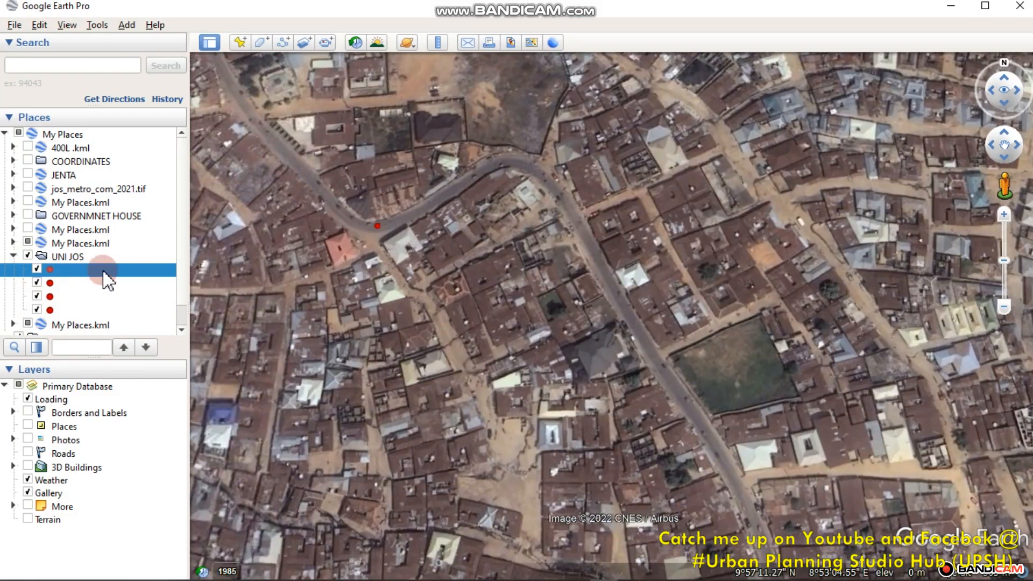
{"action": "right_click", "coordinate": [103, 270]}
{"action": "left_click", "coordinate": [160, 480]}
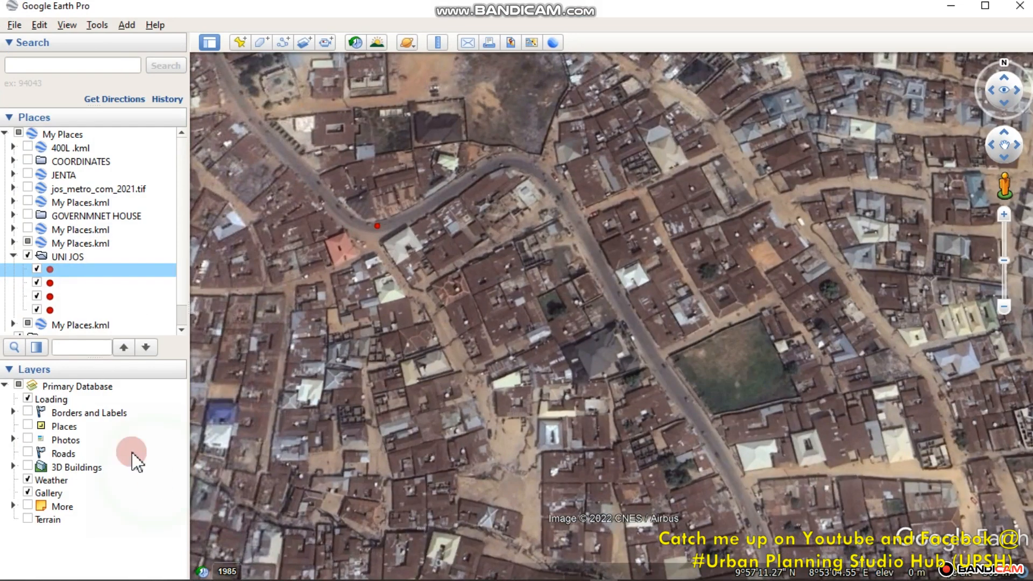
{"action": "right_click", "coordinate": [106, 270]}
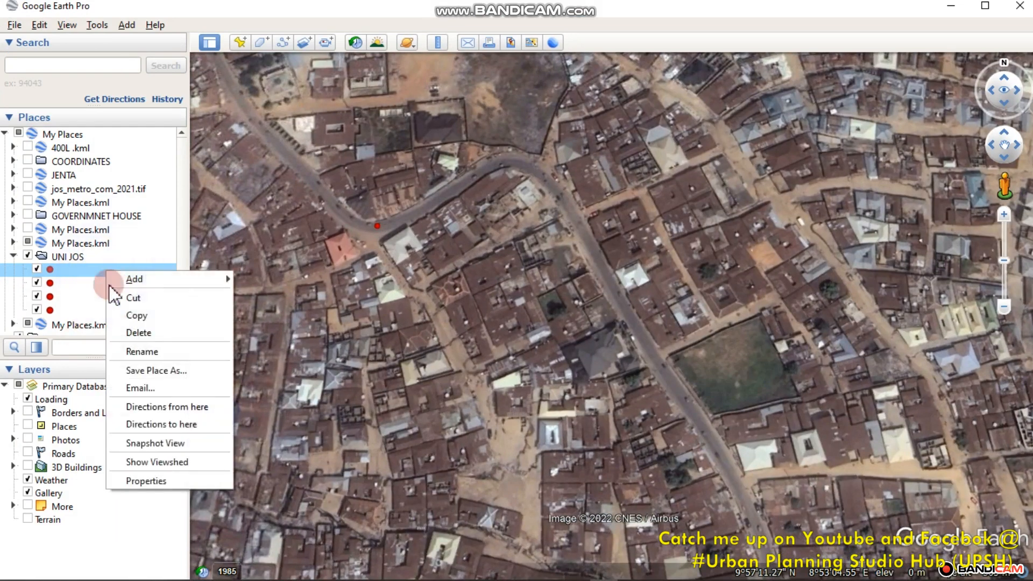
{"action": "left_click", "coordinate": [144, 479]}
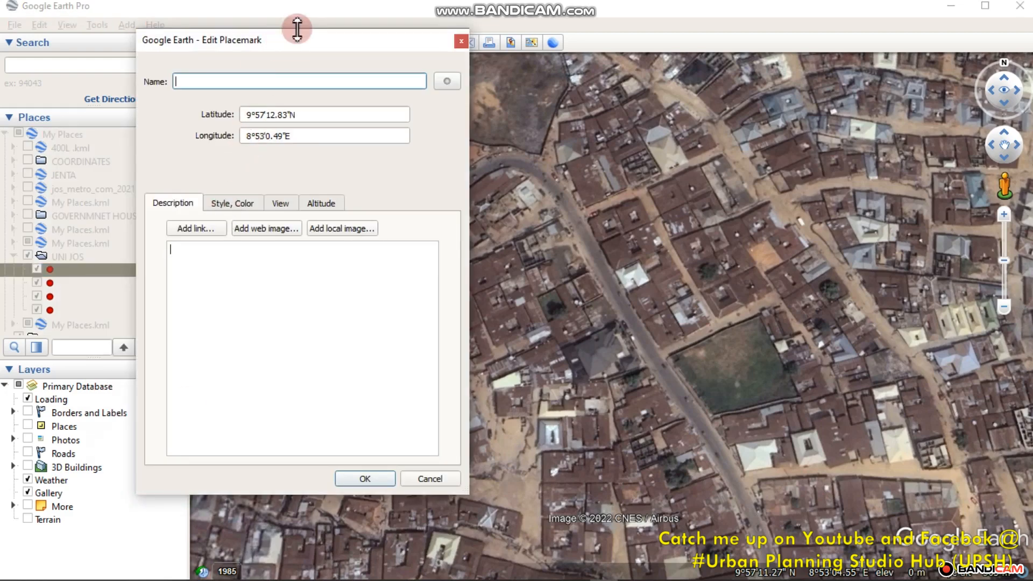
{"action": "left_click_drag", "start_coordinate": [289, 43], "coordinate": [391, 34]}
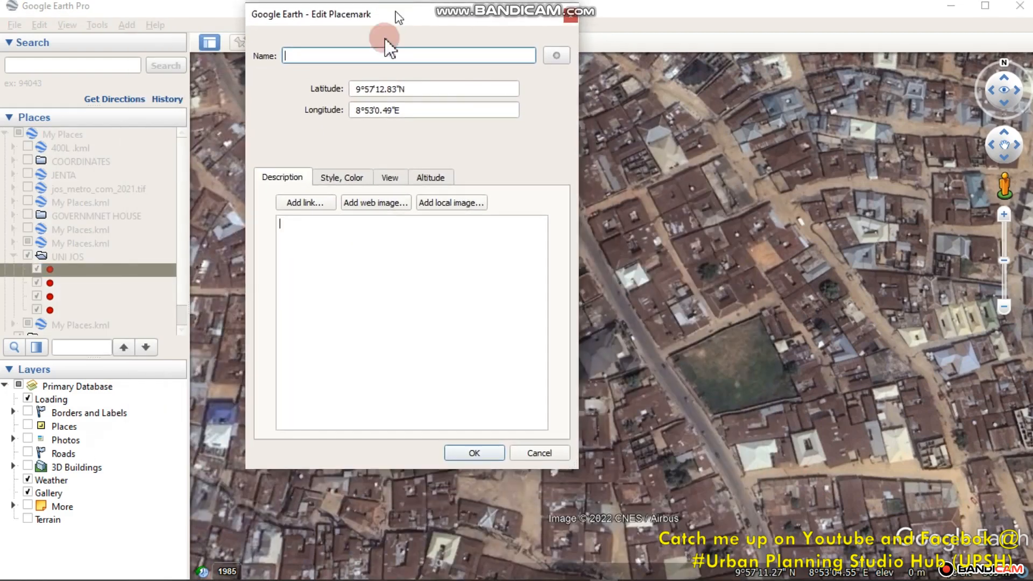
Step: Copy the placemark's full latitude value
{"action": "left_click", "coordinate": [415, 89]}
{"action": "left_click_drag", "start_coordinate": [445, 88], "coordinate": [279, 82]}
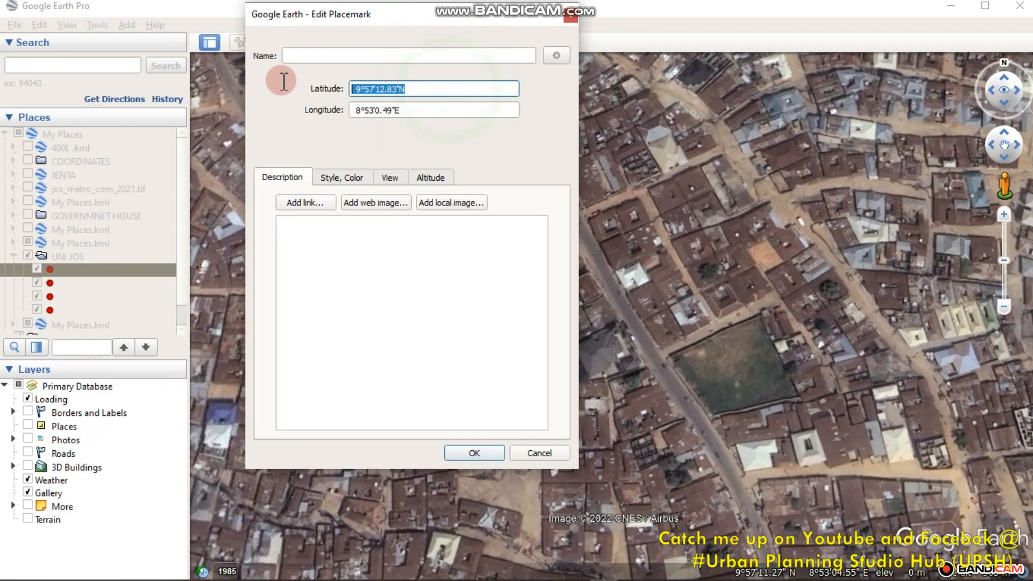
{"action": "right_click", "coordinate": [376, 87]}
{"action": "left_click", "coordinate": [408, 141]}
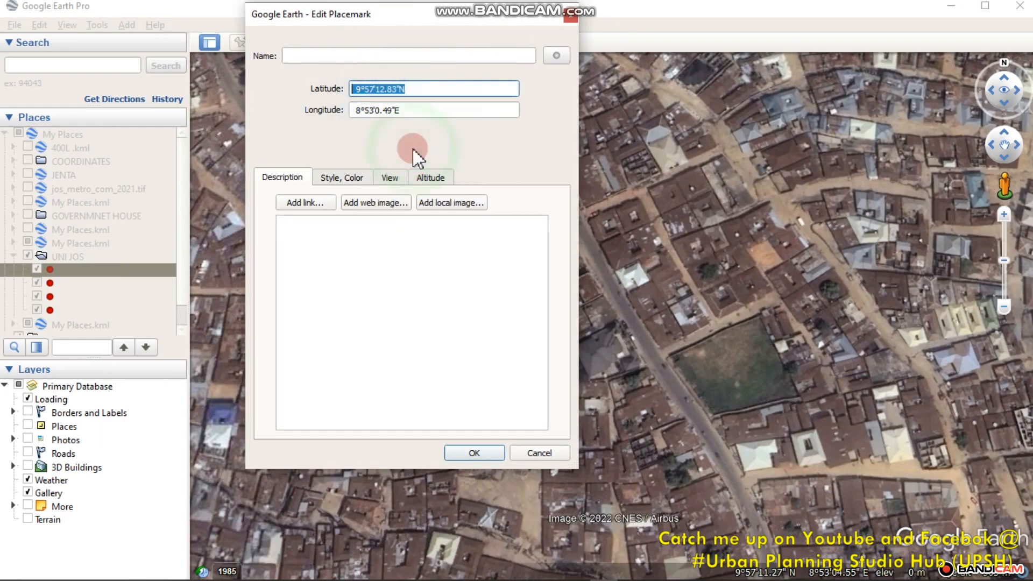
Step: Switch to ArcMap and place a control point at the centre of the red marker near the corner of uni jos.jpg
{"action": "mouse_move", "coordinate": [493, 578]}
{"action": "left_click", "coordinate": [579, 573]}
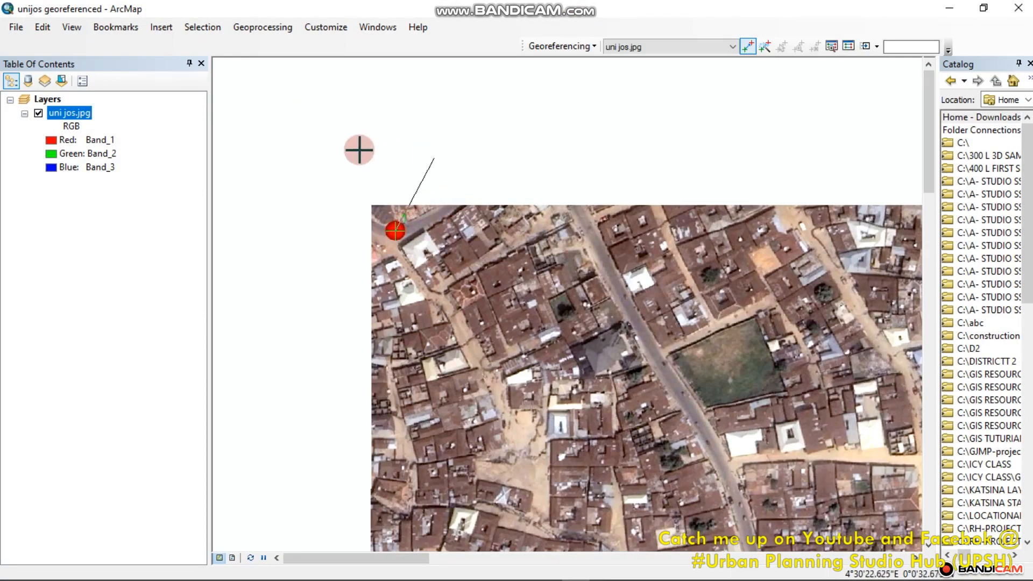
{"action": "scroll", "coordinate": [465, 281], "scroll_direction": "down", "scroll_amount": 2}
{"action": "scroll", "coordinate": [408, 266], "scroll_direction": "up", "scroll_amount": 2}
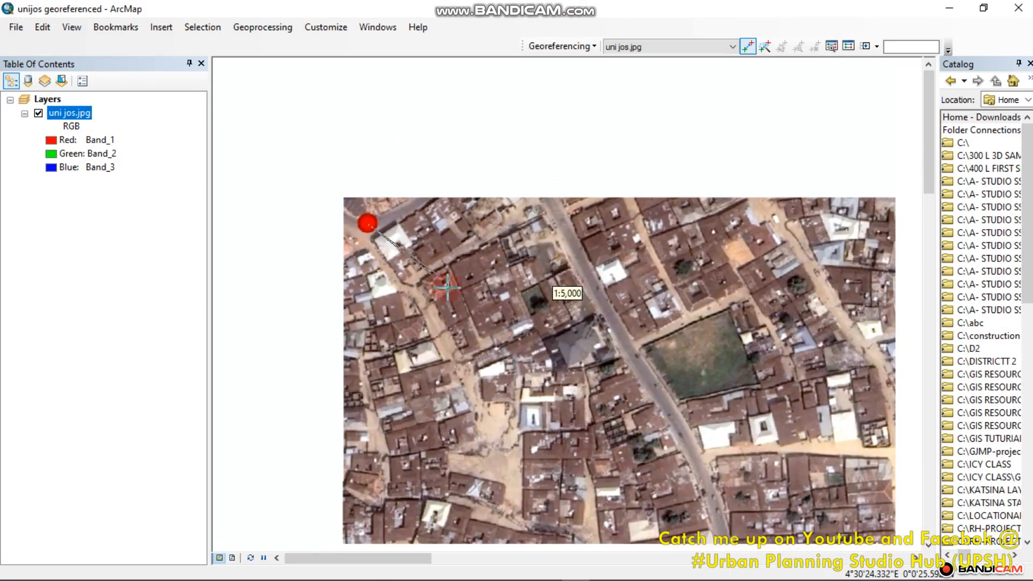
{"action": "left_click_drag", "start_coordinate": [422, 253], "coordinate": [372, 170]}
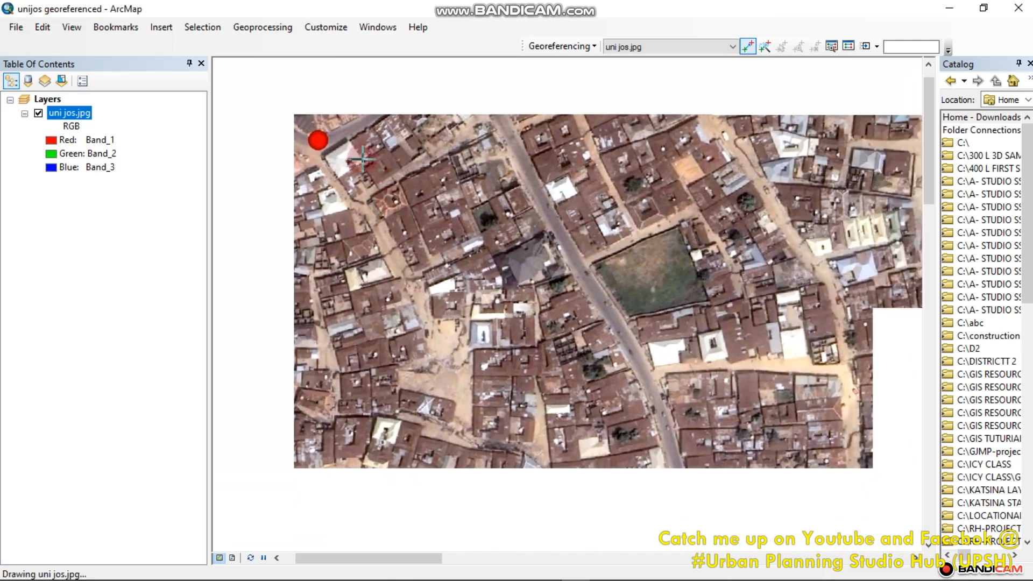
{"action": "scroll", "coordinate": [332, 138], "scroll_direction": "down", "scroll_amount": 2}
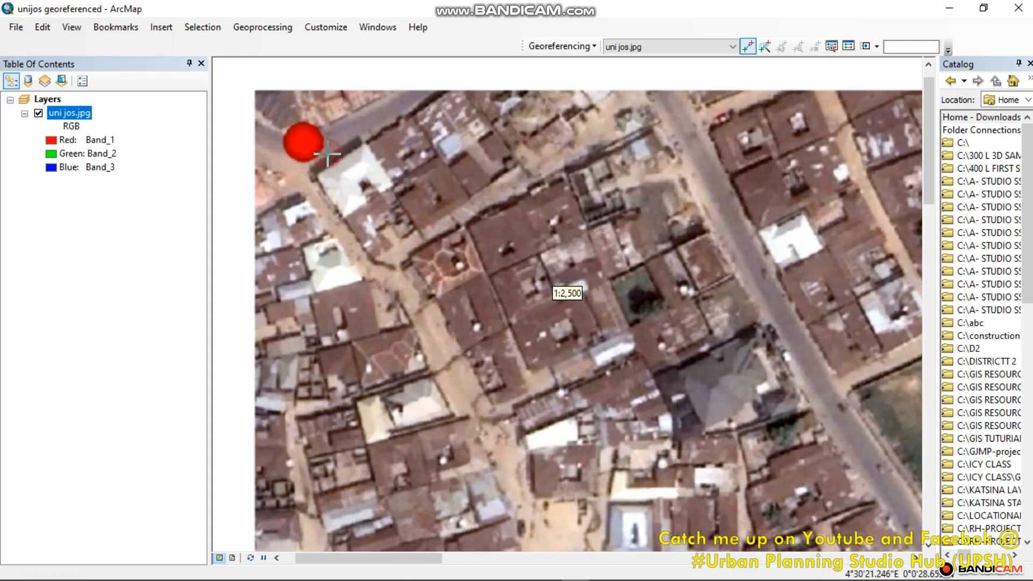
{"action": "left_click", "coordinate": [304, 142]}
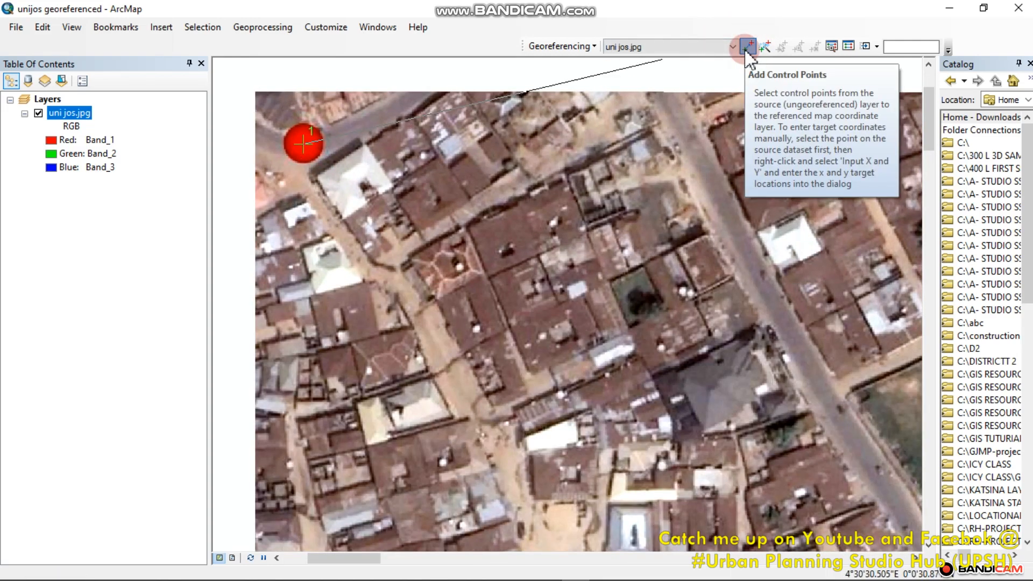
{"action": "scroll", "coordinate": [315, 194], "scroll_direction": "down", "scroll_amount": 2}
{"action": "scroll", "coordinate": [315, 193], "scroll_direction": "up", "scroll_amount": 4}
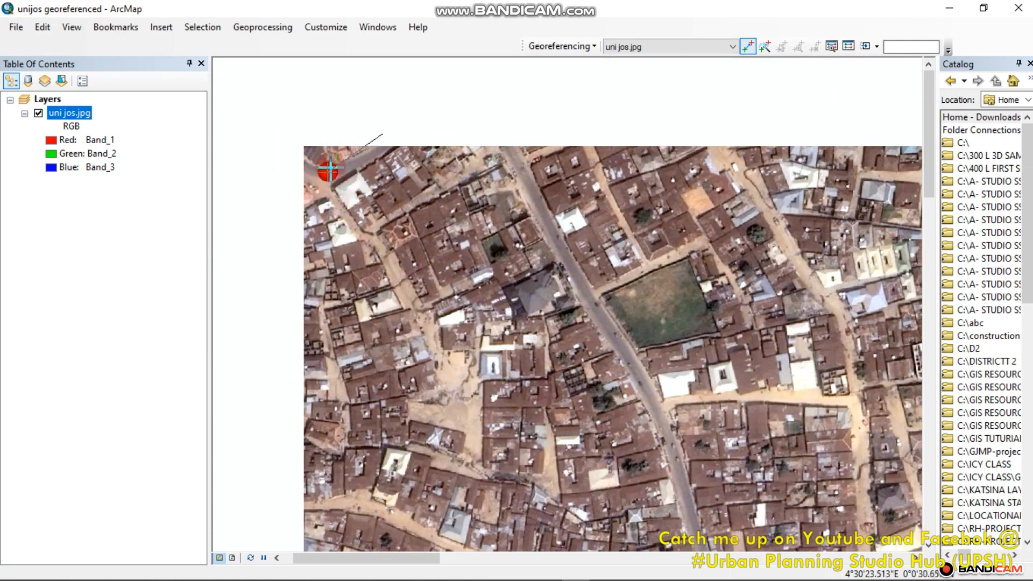
Step: Open the DMS coordinate entry for the control point and set its latitude to 9 degrees, 57 minutes, 12.83 seconds using the copied value
{"action": "right_click", "coordinate": [468, 93]}
{"action": "left_click", "coordinate": [515, 122]}
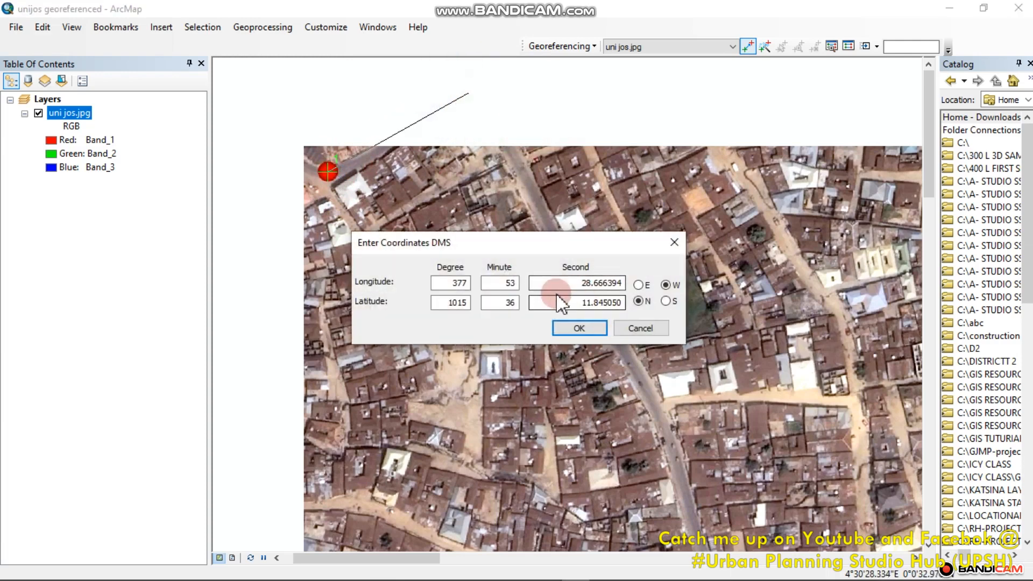
{"action": "left_click_drag", "start_coordinate": [554, 298], "coordinate": [634, 302]}
{"action": "right_click", "coordinate": [601, 302]}
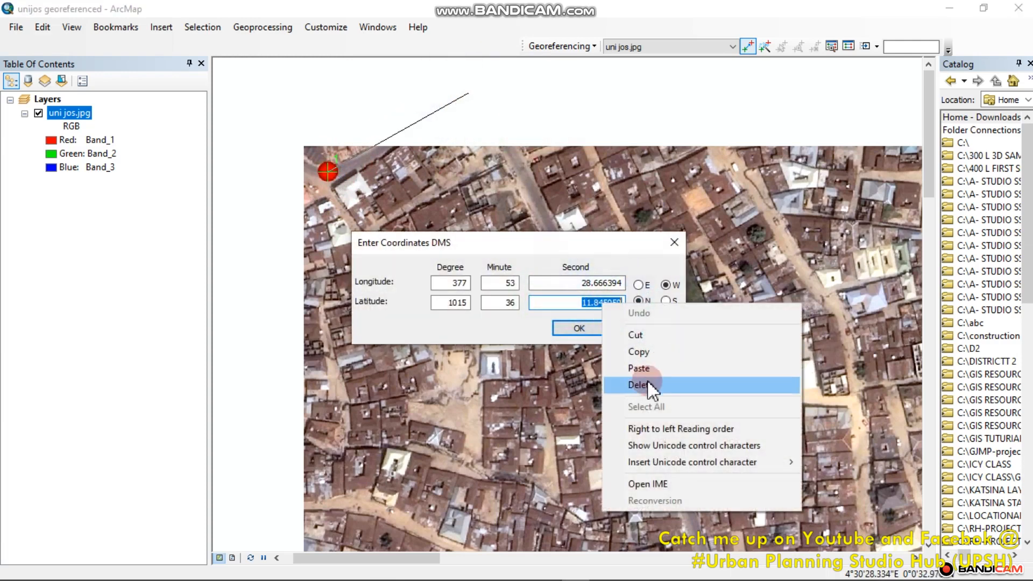
{"action": "left_click", "coordinate": [640, 373]}
{"action": "double_click", "coordinate": [455, 302]}
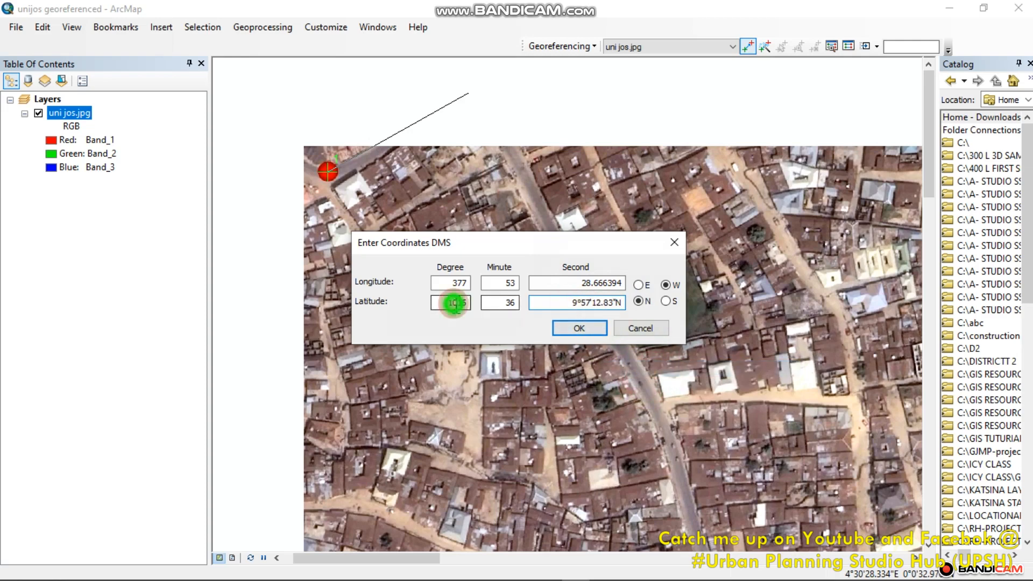
{"action": "type", "text": "9"}
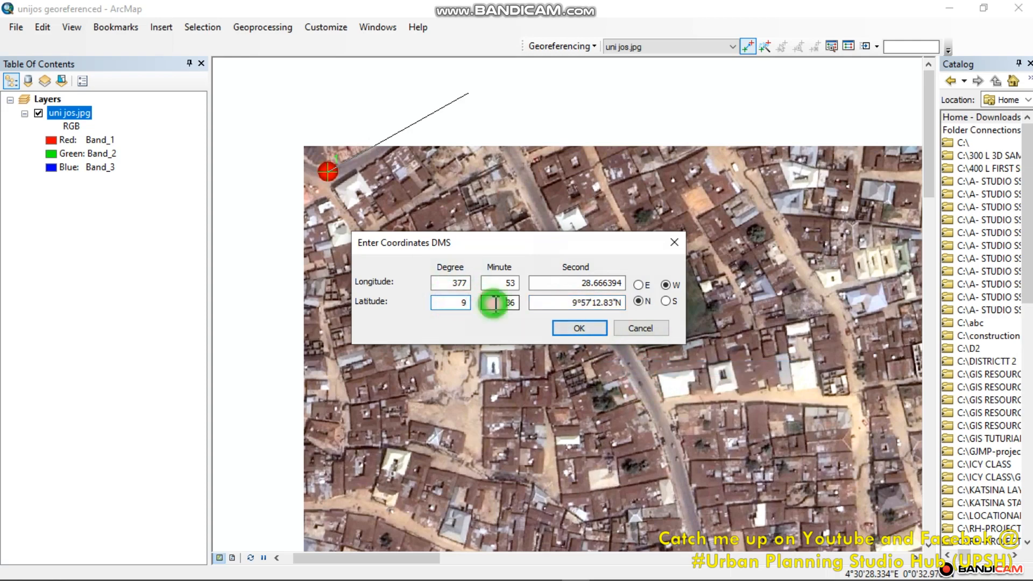
{"action": "double_click", "coordinate": [495, 302]}
{"action": "type", "text": "57"}
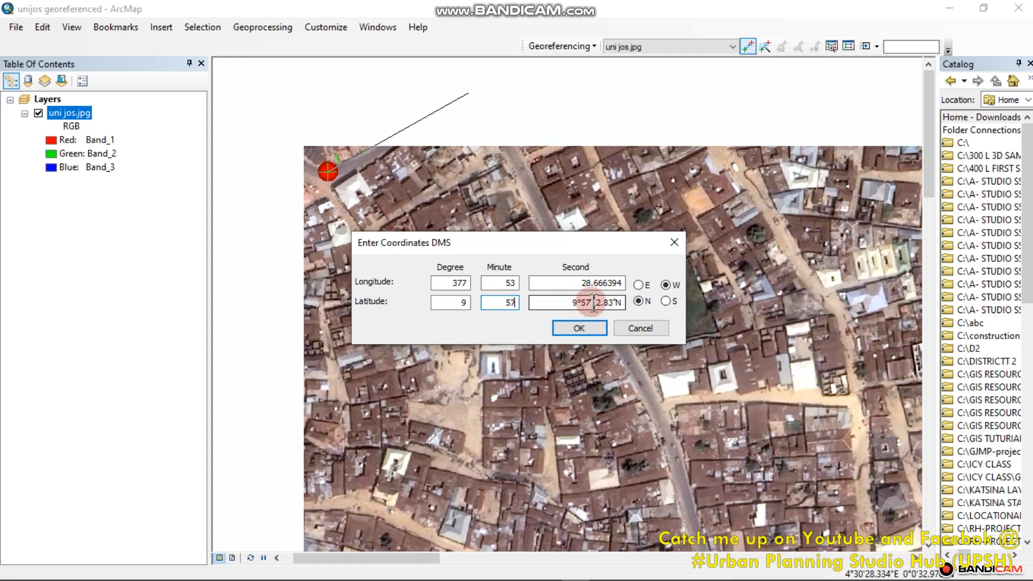
{"action": "left_click_drag", "start_coordinate": [596, 304], "coordinate": [494, 301]}
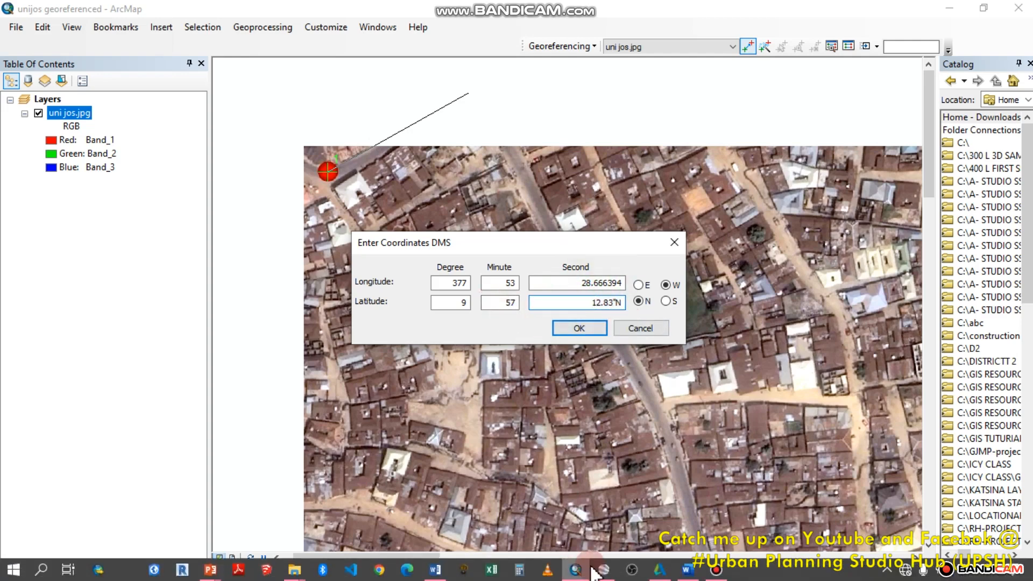
Step: Switch back to Google Earth Pro and copy the same placemark's full longitude value
{"action": "left_click", "coordinate": [602, 571]}
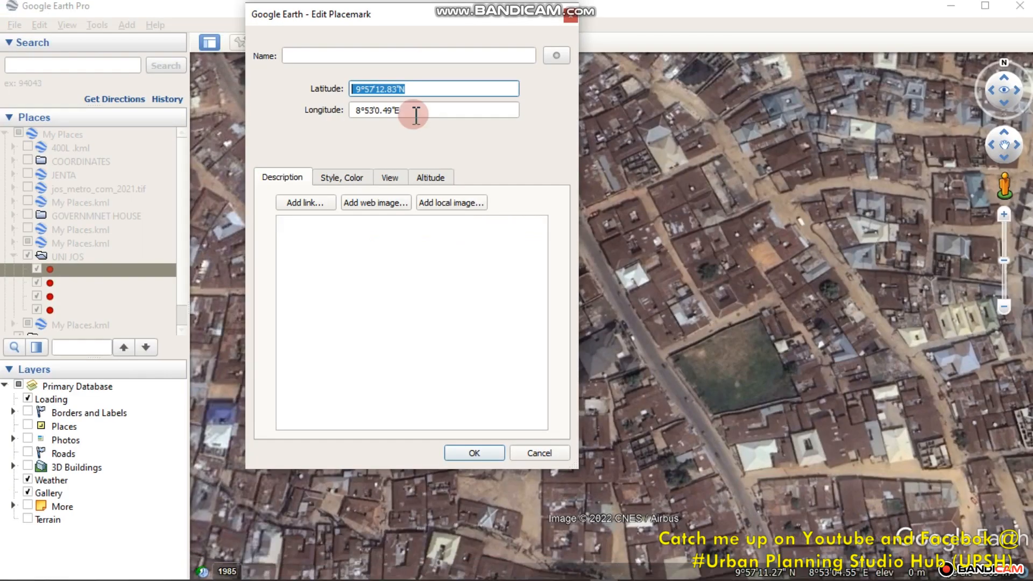
{"action": "left_click_drag", "start_coordinate": [423, 113], "coordinate": [353, 110]}
{"action": "right_click", "coordinate": [390, 114]}
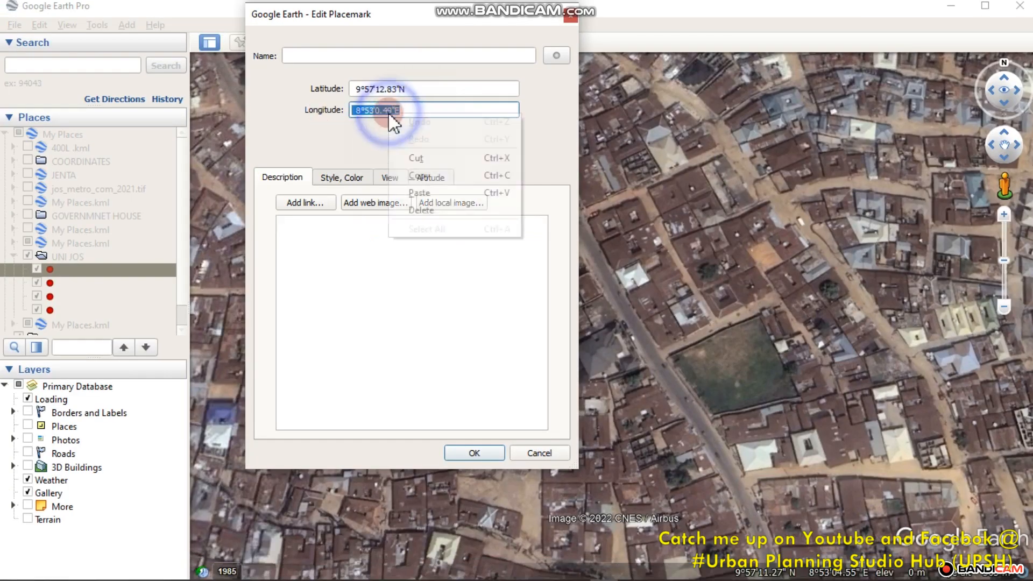
{"action": "left_click", "coordinate": [429, 181]}
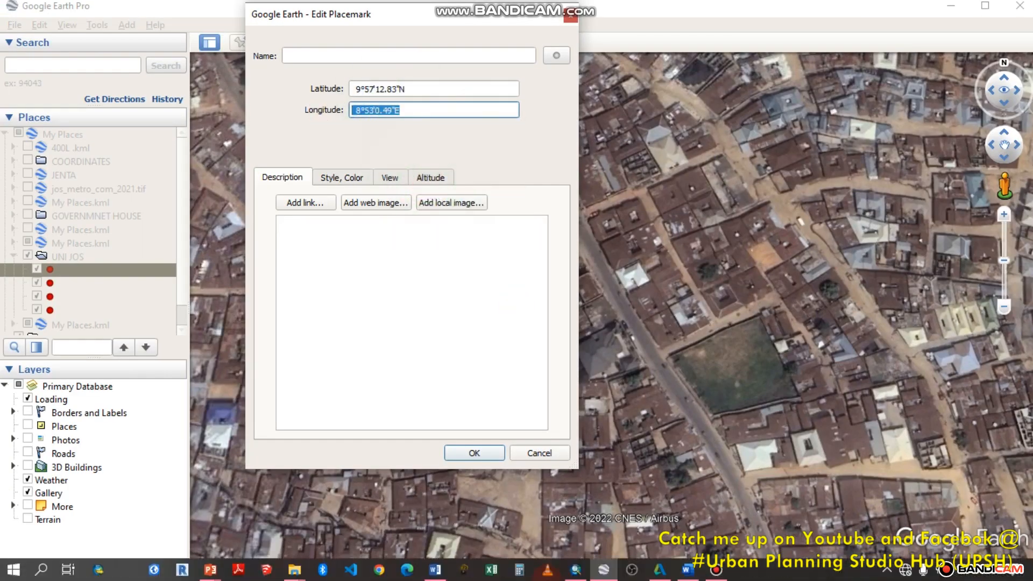
Step: Return to ArcMap and set the control point's longitude to 8 degrees, 53 minutes, 0.49 seconds using the copied value
{"action": "left_click", "coordinate": [574, 571]}
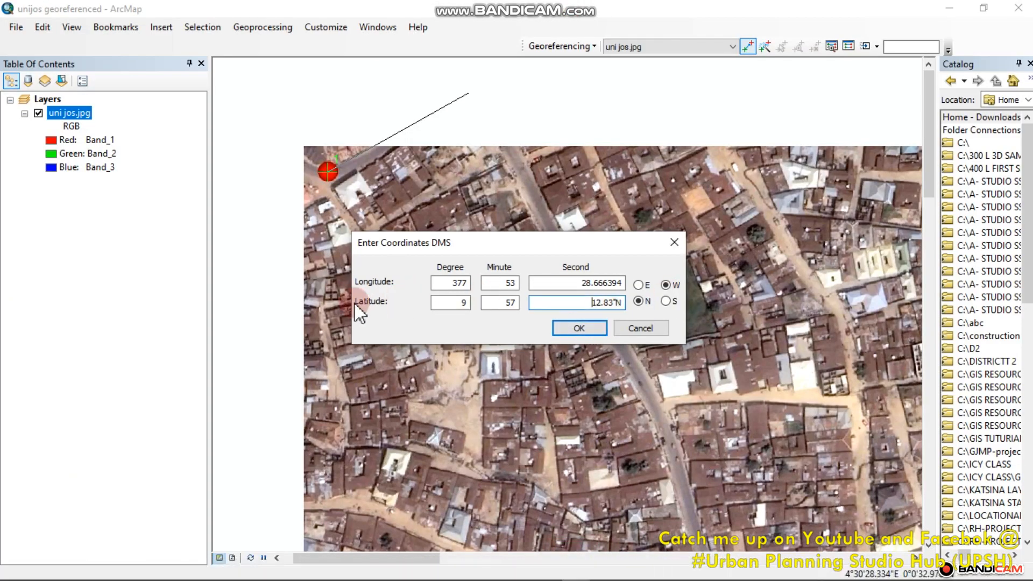
{"action": "left_click_drag", "start_coordinate": [556, 287], "coordinate": [613, 301]}
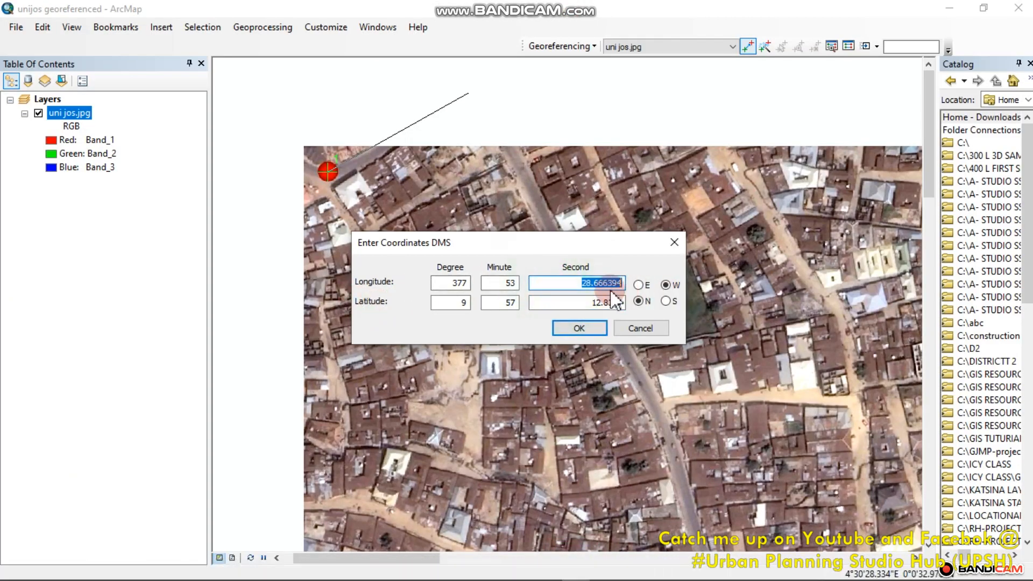
{"action": "right_click", "coordinate": [624, 287]}
{"action": "left_click", "coordinate": [649, 349]}
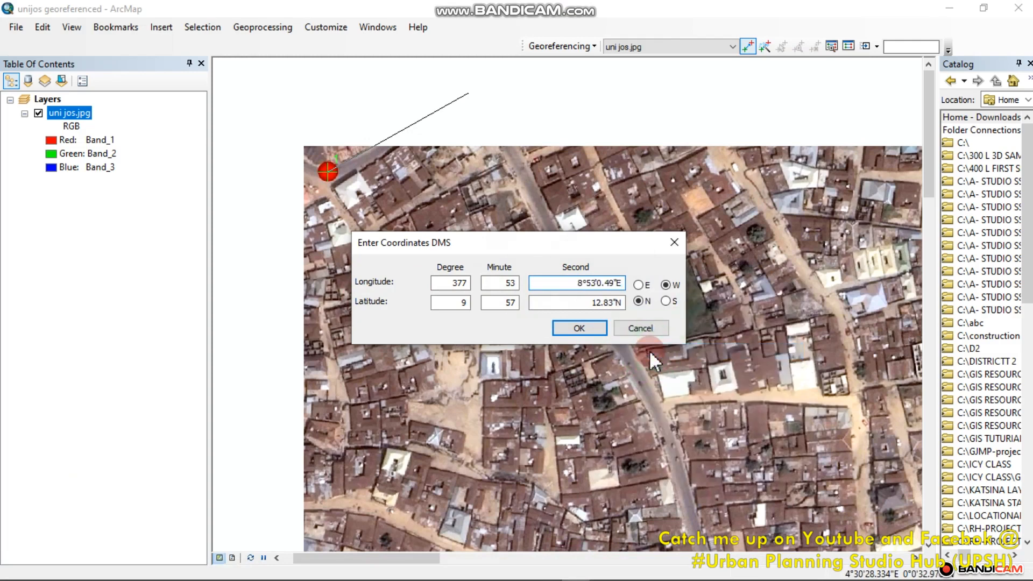
{"action": "double_click", "coordinate": [455, 283]}
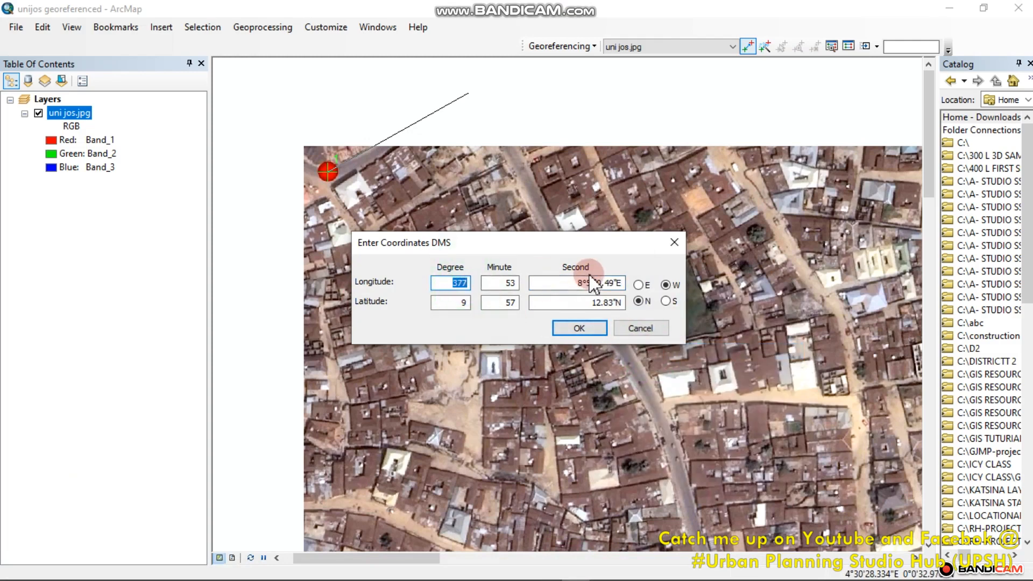
{"action": "left_click", "coordinate": [511, 285]}
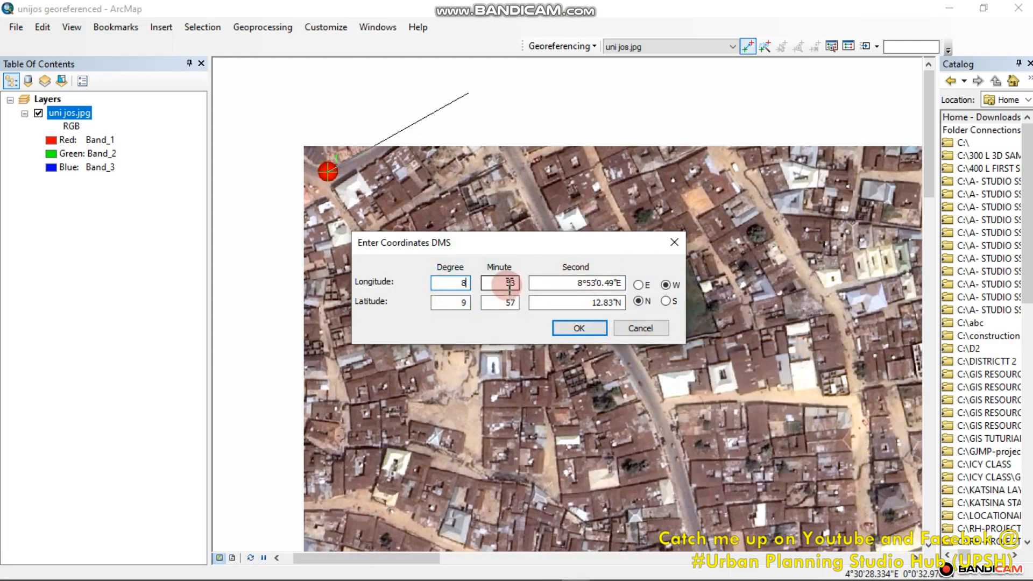
{"action": "left_click", "coordinate": [601, 283]}
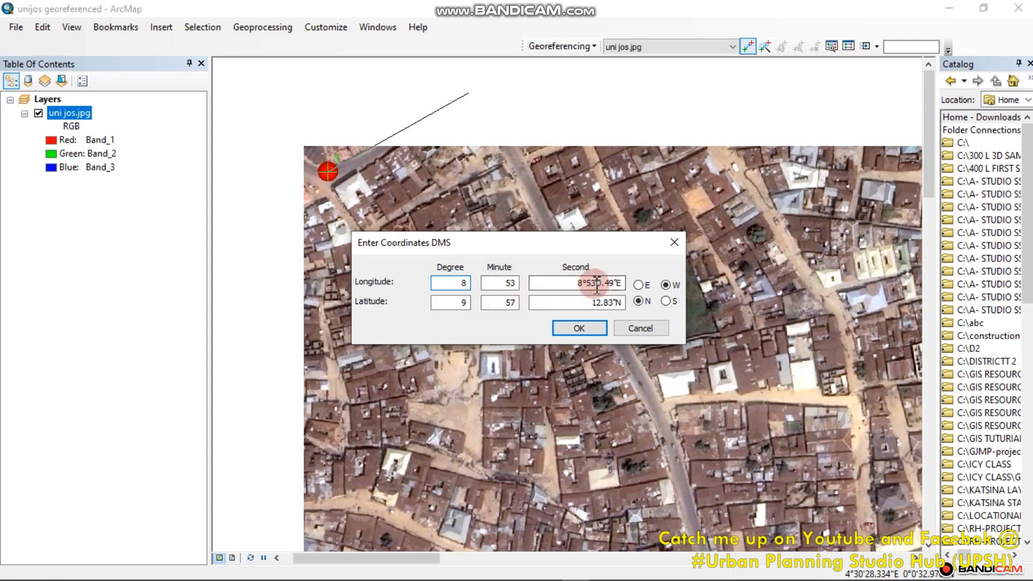
{"action": "double_click", "coordinate": [511, 284]}
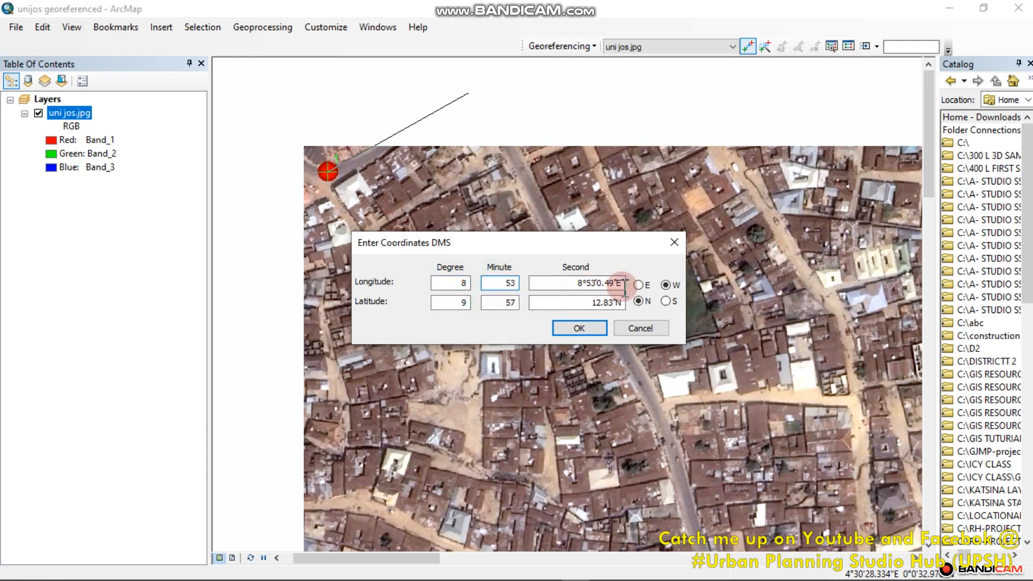
{"action": "left_click", "coordinate": [595, 286]}
{"action": "left_click_drag", "start_coordinate": [598, 283], "coordinate": [452, 284]}
{"action": "key", "text": "BackSpace"}
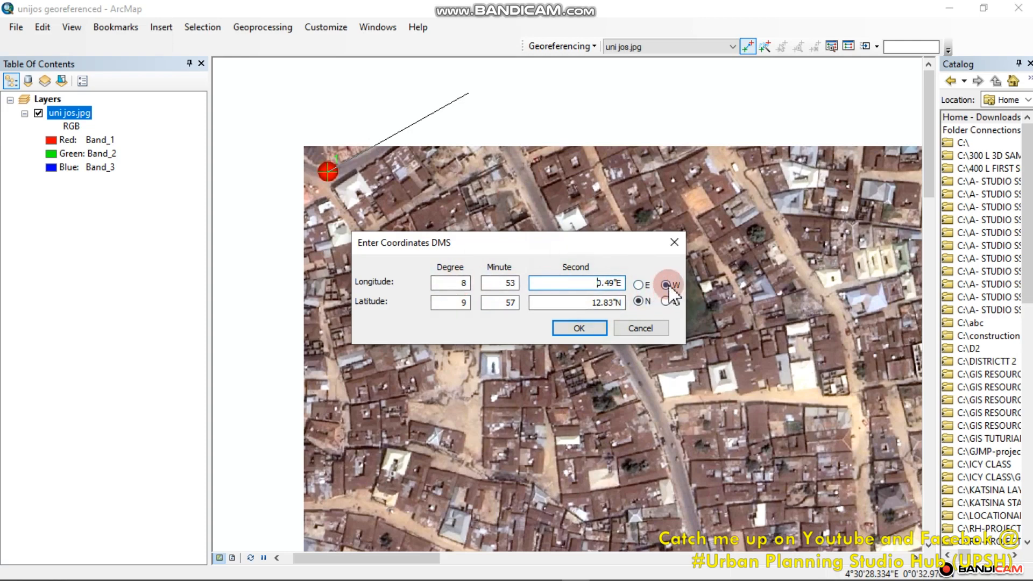
Step: Set the control point's longitude direction to East, apply the coordinates, and display the map's full extent
{"action": "left_click", "coordinate": [640, 286]}
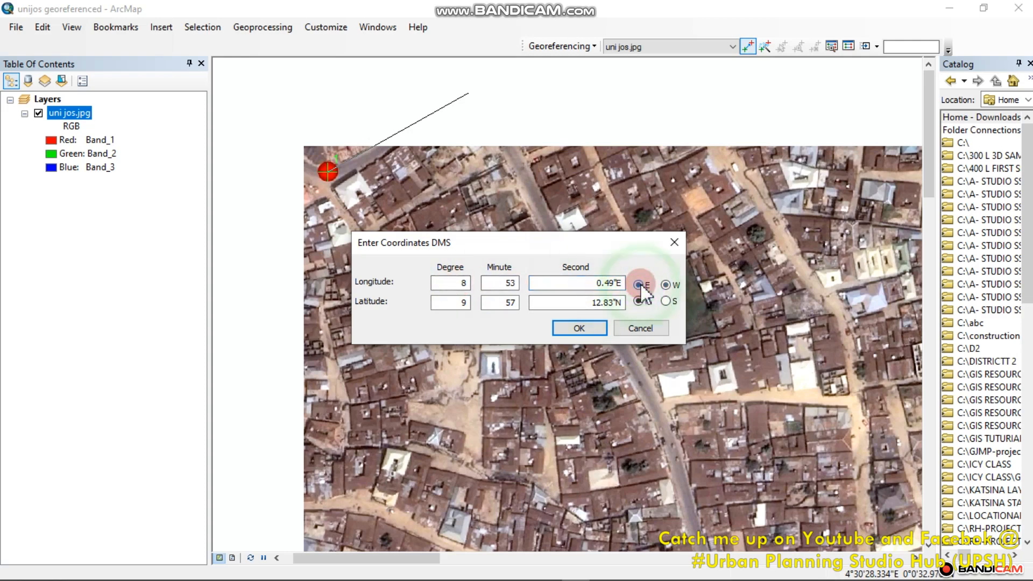
{"action": "left_click", "coordinate": [584, 328]}
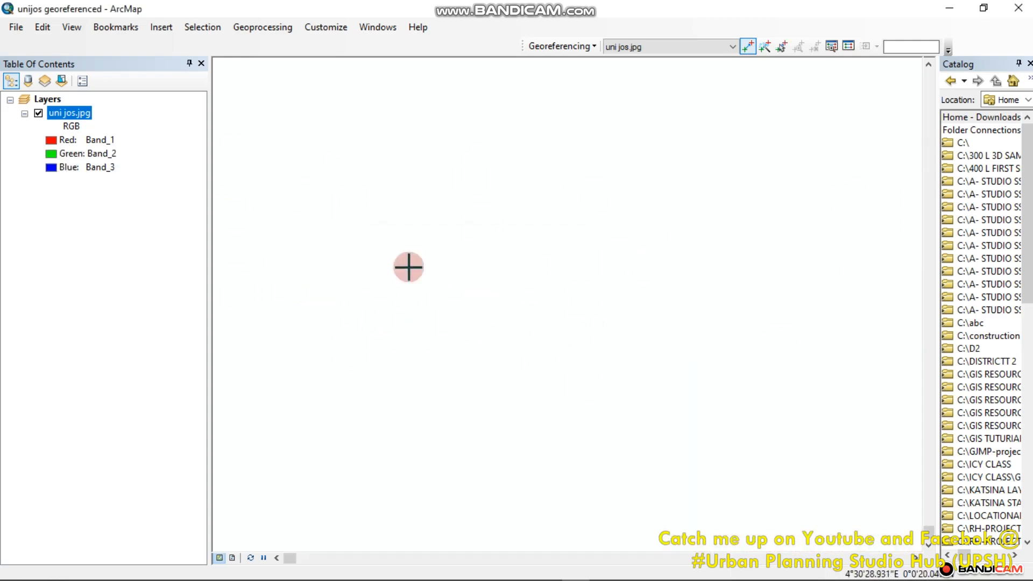
{"action": "right_click", "coordinate": [436, 206]}
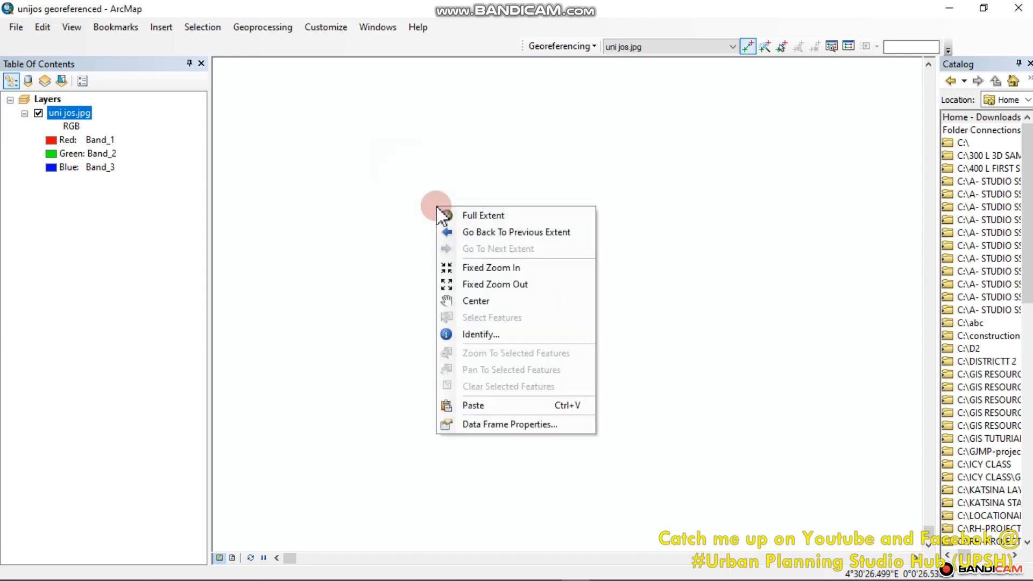
{"action": "left_click", "coordinate": [484, 215]}
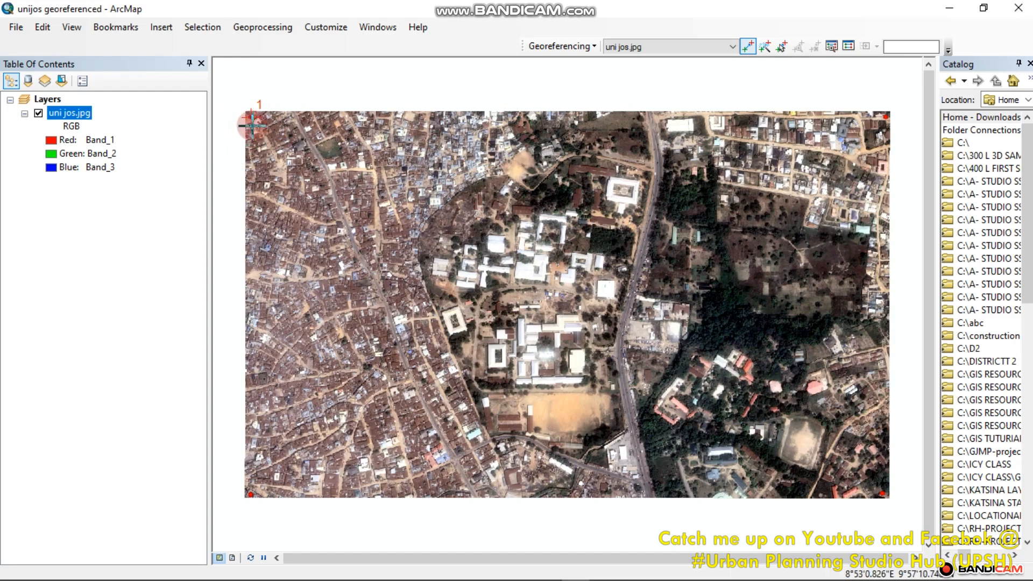
Step: Place the second control point at the centre of the red marker near the image's north-east corner and open its DMS coordinate entry
{"action": "scroll", "coordinate": [895, 127], "scroll_direction": "up", "scroll_amount": 2}
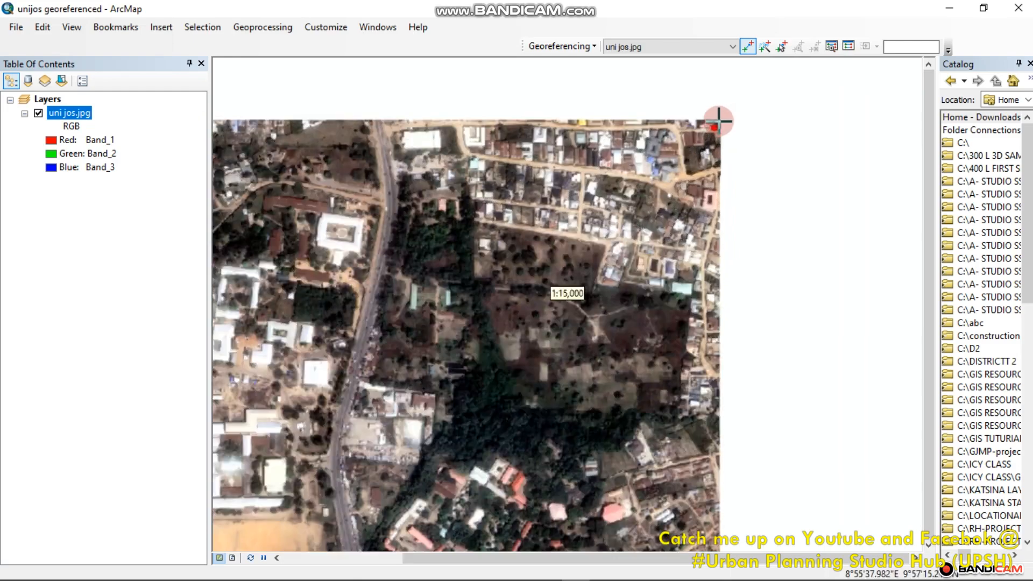
{"action": "scroll", "coordinate": [718, 121], "scroll_direction": "up", "scroll_amount": 3}
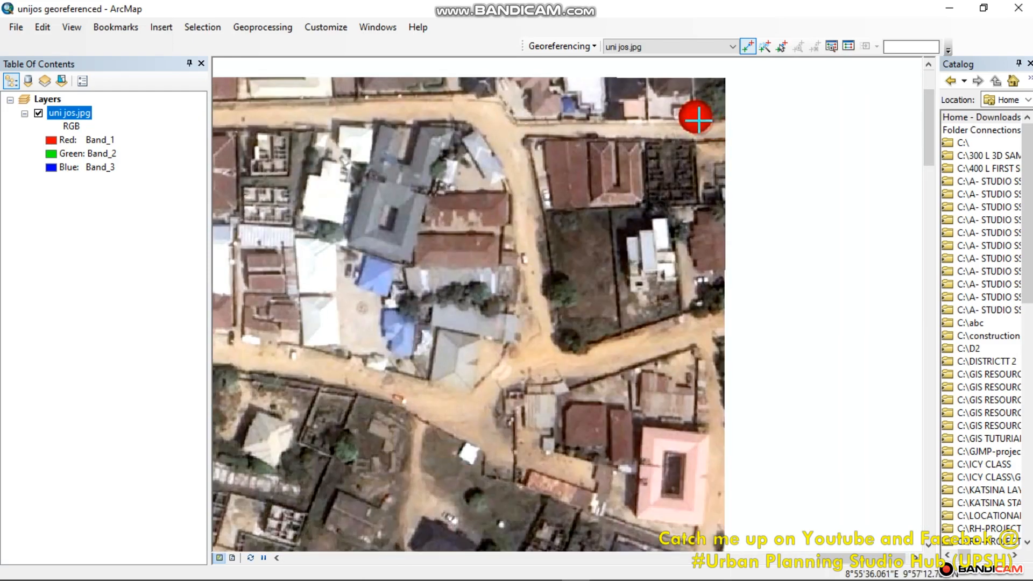
{"action": "scroll", "coordinate": [698, 119], "scroll_direction": "down", "scroll_amount": 3}
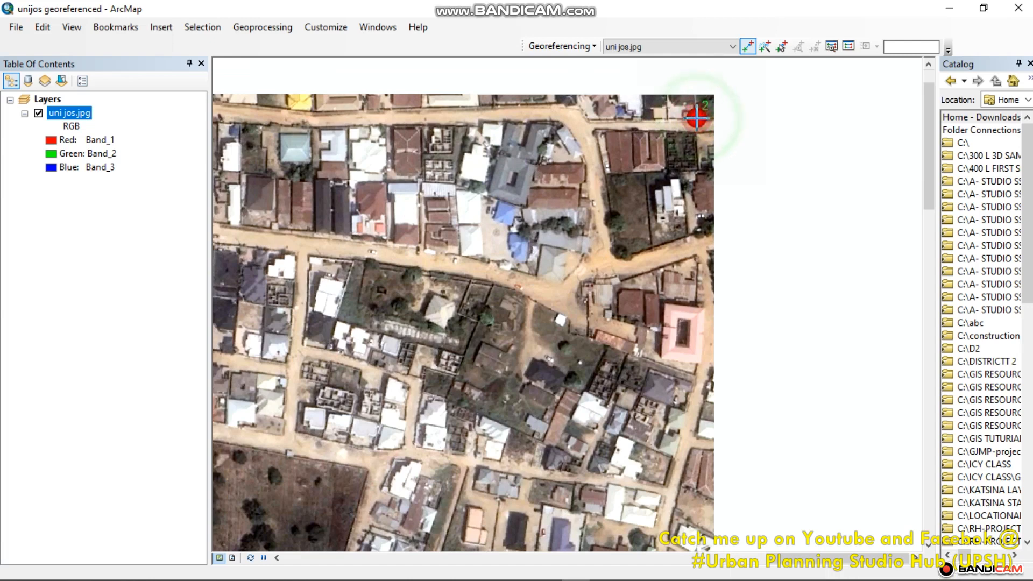
{"action": "right_click", "coordinate": [810, 156]}
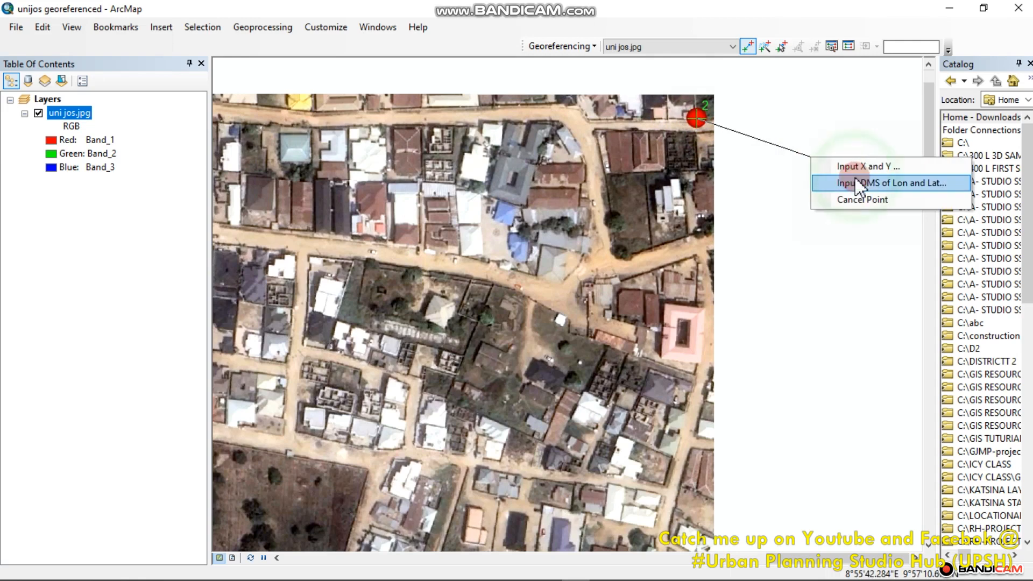
{"action": "left_click", "coordinate": [861, 186]}
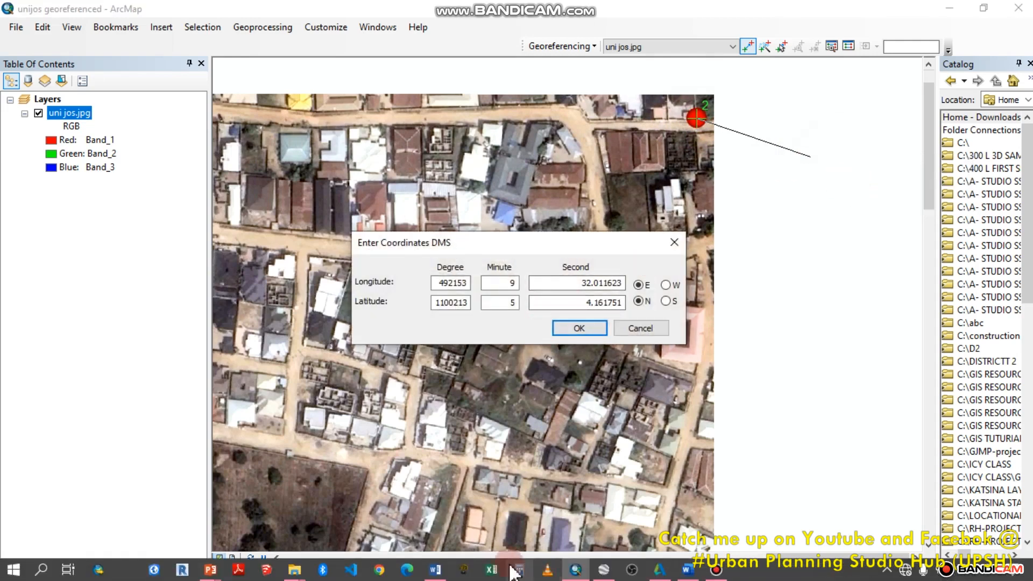
Step: Switch to Google Earth Pro, close the first placemark's properties, and go to the second placemark in the UNI JOS folder
{"action": "left_click", "coordinate": [604, 569]}
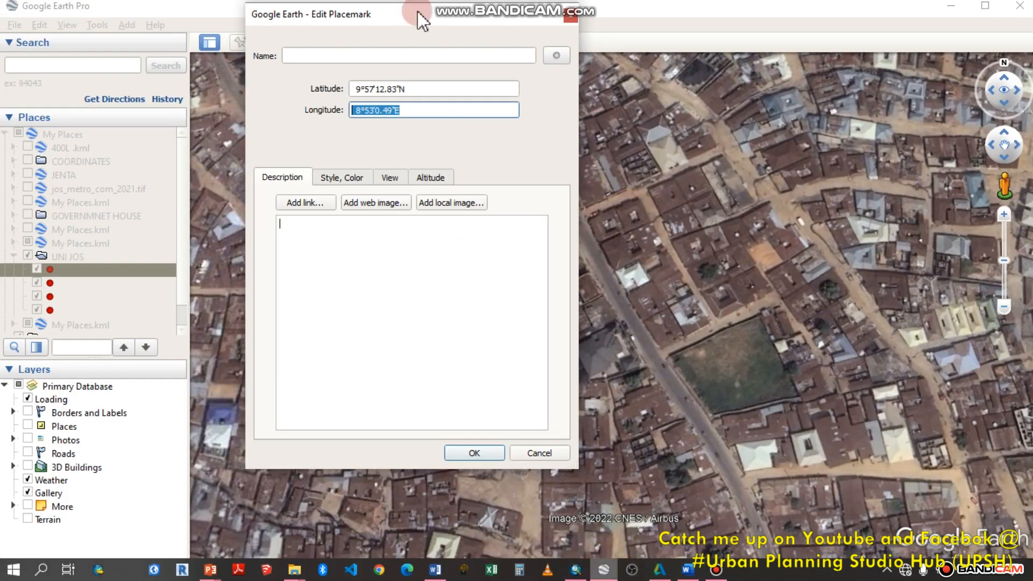
{"action": "left_click", "coordinate": [571, 18]}
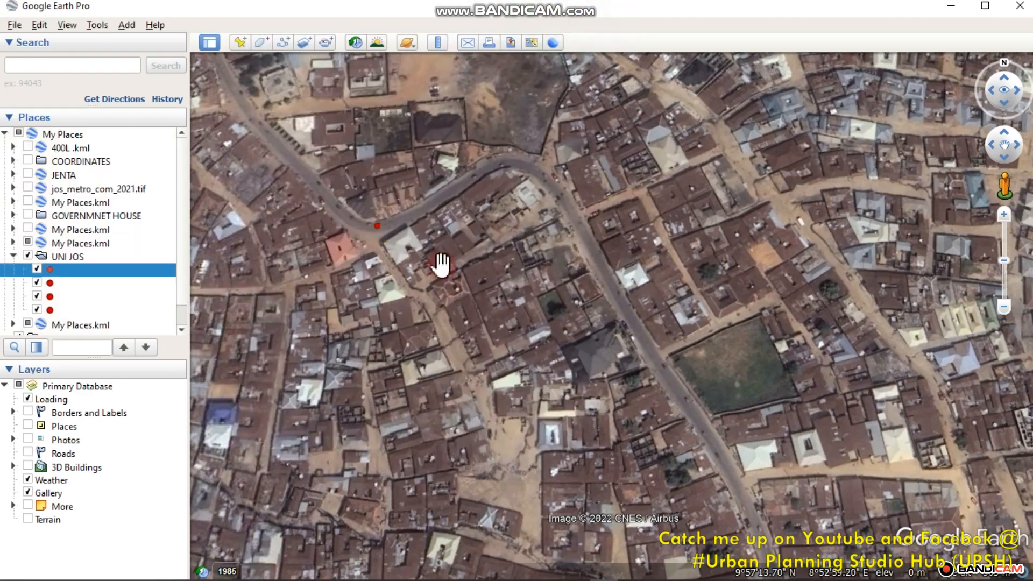
{"action": "scroll", "coordinate": [344, 246], "scroll_direction": "down", "scroll_amount": 2}
{"action": "scroll", "coordinate": [618, 266], "scroll_direction": "down", "scroll_amount": 3}
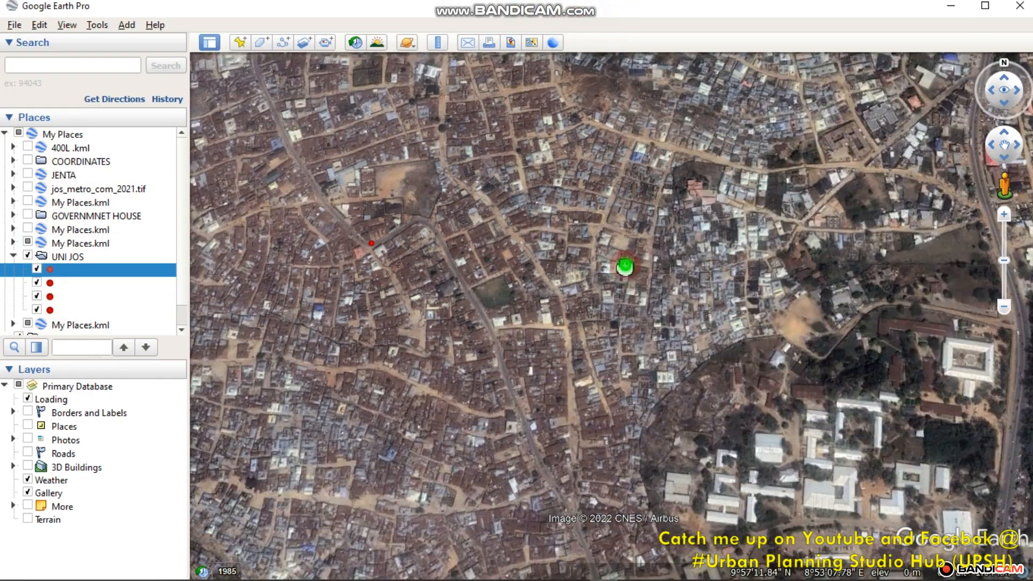
{"action": "scroll", "coordinate": [583, 261], "scroll_direction": "down", "scroll_amount": 2}
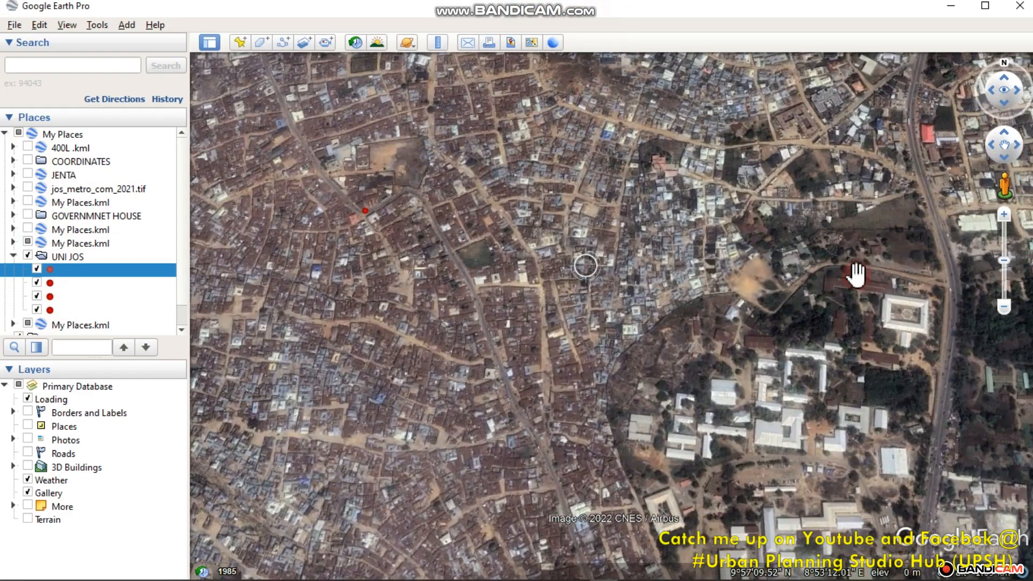
{"action": "scroll", "coordinate": [635, 205], "scroll_direction": "down", "scroll_amount": 2}
{"action": "scroll", "coordinate": [819, 222], "scroll_direction": "up", "scroll_amount": 3}
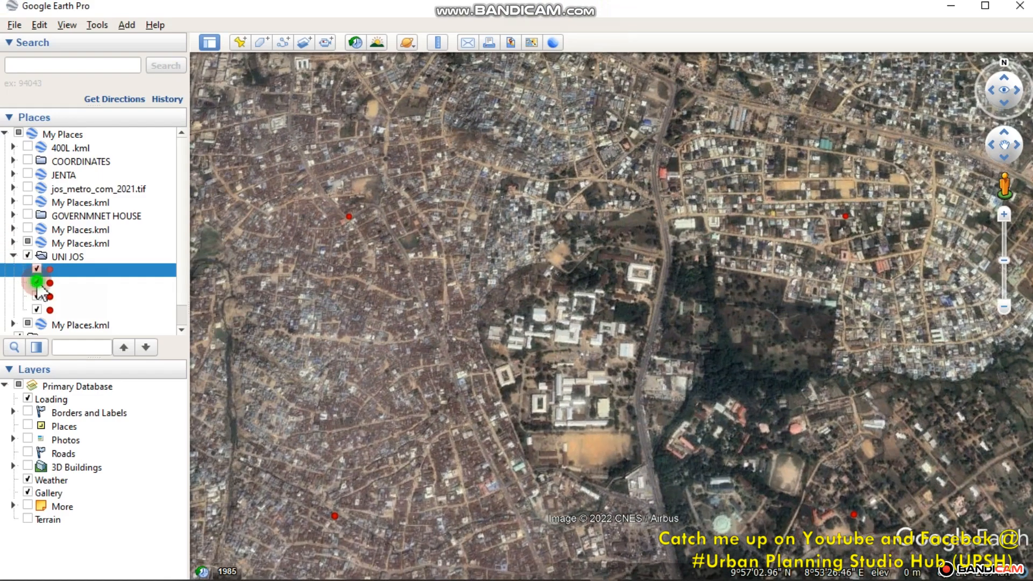
{"action": "double_click", "coordinate": [38, 282]}
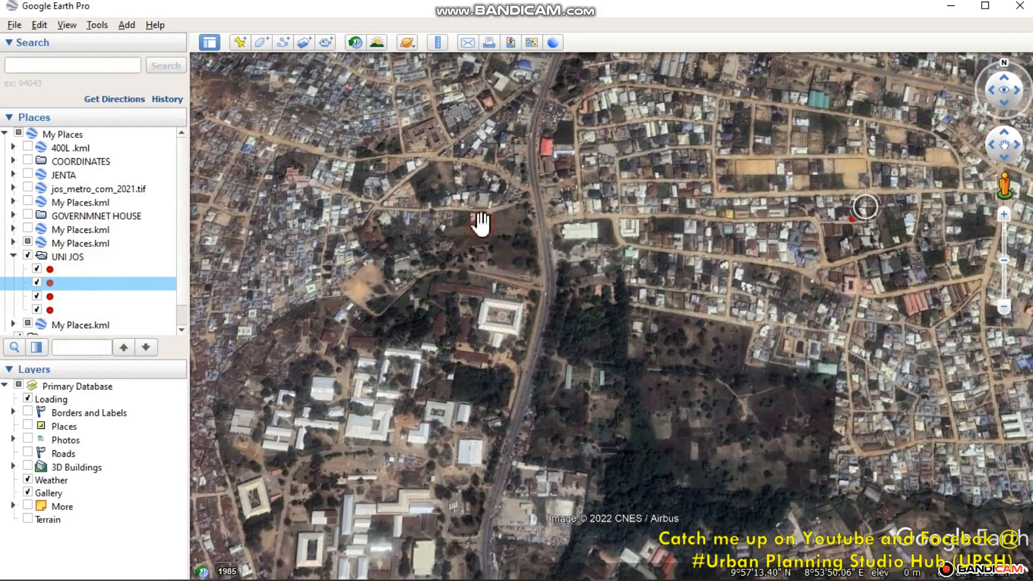
Step: Open the properties of the second UNI JOS placemark and copy its full latitude value
{"action": "right_click", "coordinate": [99, 287]}
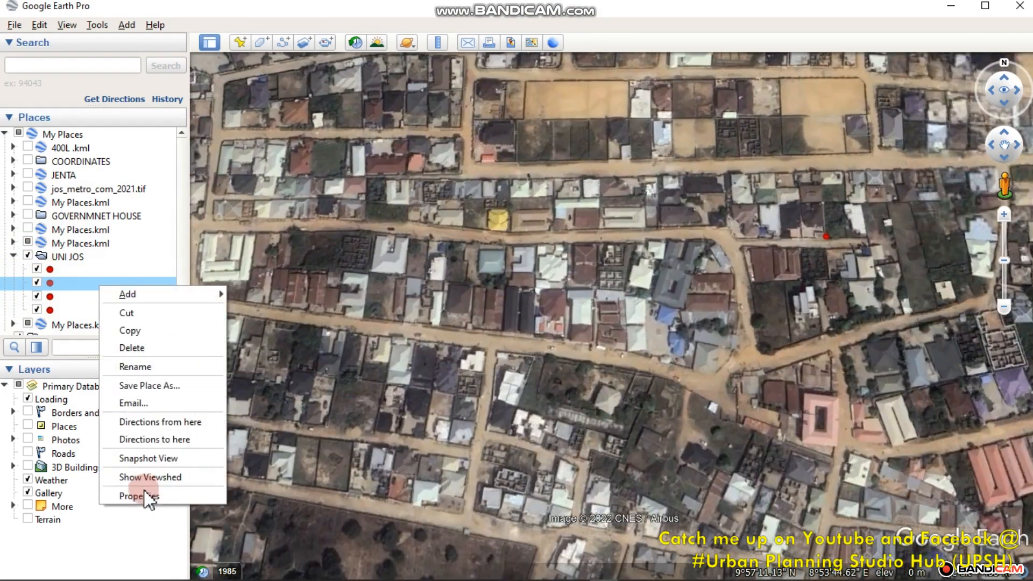
{"action": "left_click", "coordinate": [147, 496]}
{"action": "left_click_drag", "start_coordinate": [419, 88], "coordinate": [302, 92]}
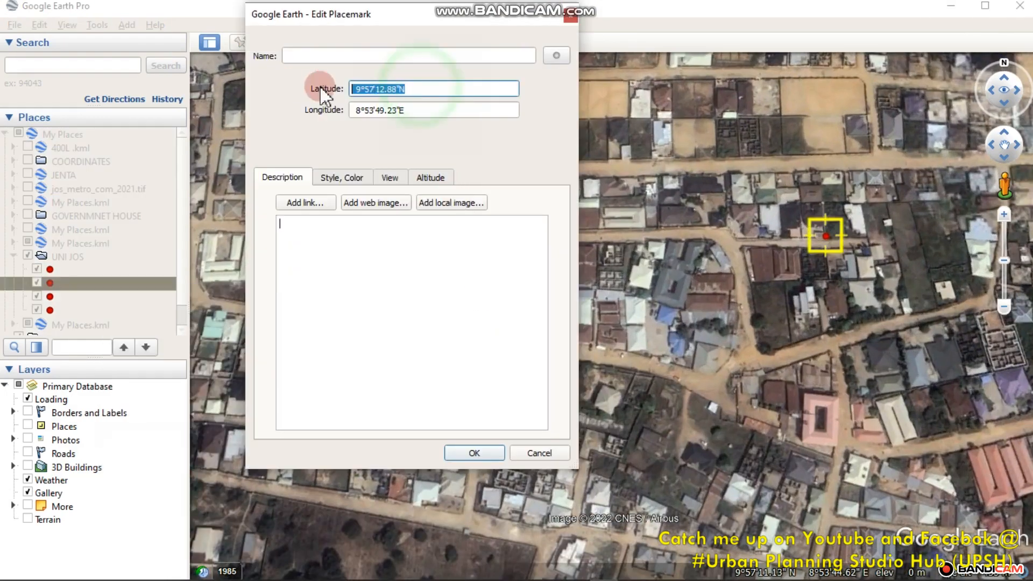
{"action": "right_click", "coordinate": [381, 89]}
{"action": "left_click", "coordinate": [434, 149]}
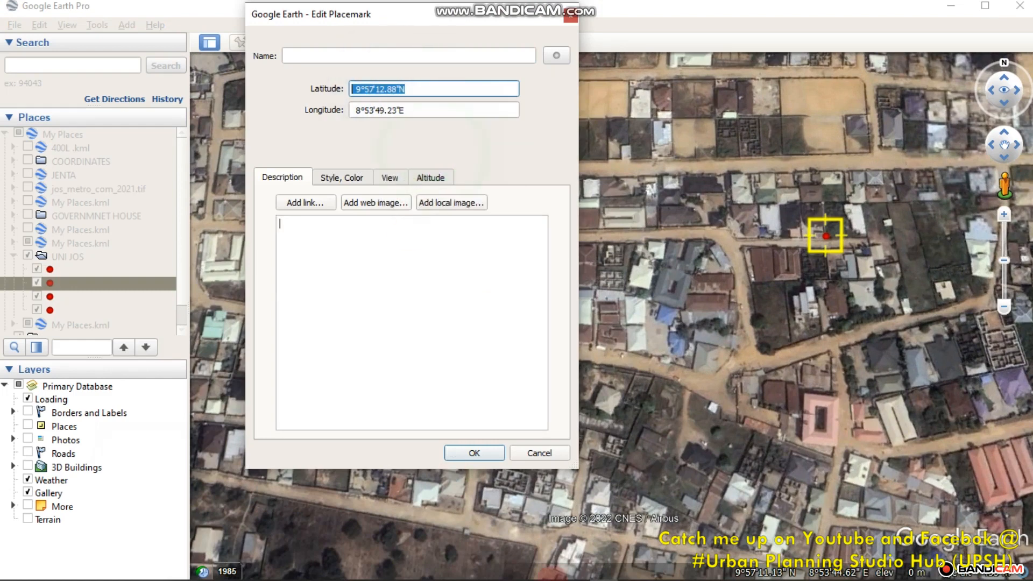
Step: Return to ArcMap and set the second control point's latitude to 9 degrees, 57 minutes, 12.88 seconds using the copied value
{"action": "left_click", "coordinate": [580, 566]}
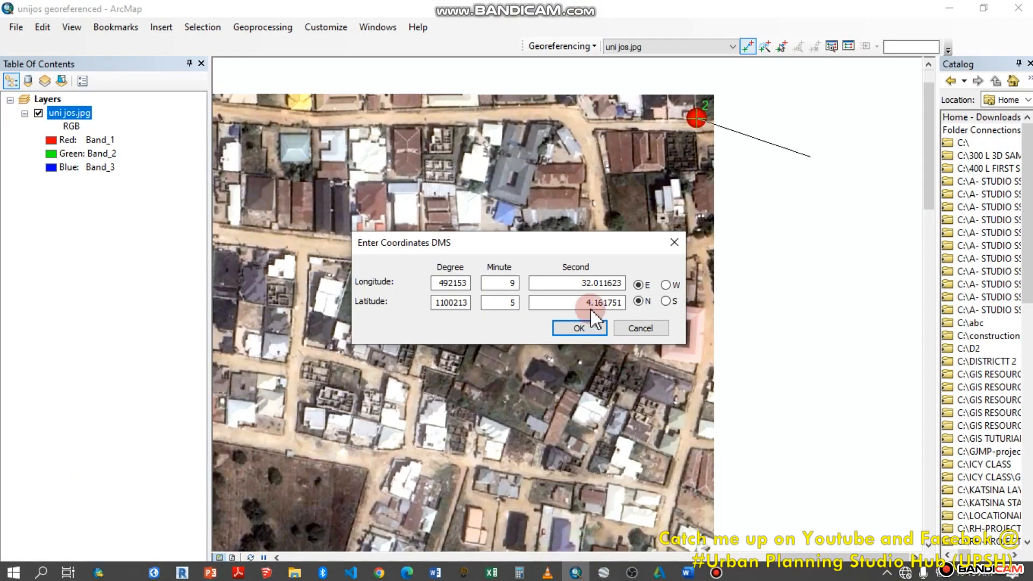
{"action": "left_click_drag", "start_coordinate": [558, 302], "coordinate": [619, 302]}
{"action": "right_click", "coordinate": [614, 302]}
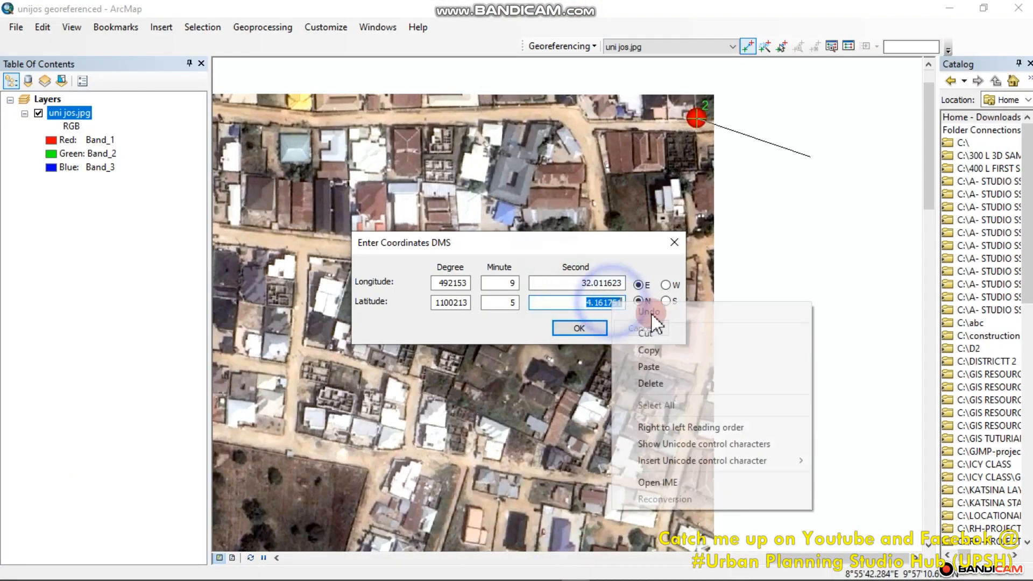
{"action": "left_click", "coordinate": [649, 367]}
{"action": "double_click", "coordinate": [454, 303]}
{"action": "type", "text": "9"}
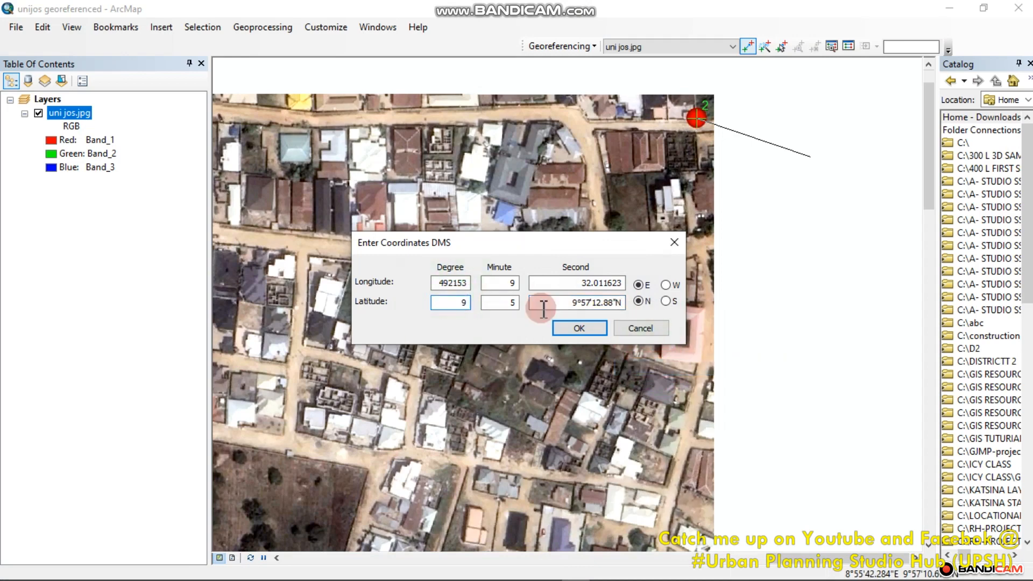
{"action": "double_click", "coordinate": [496, 303]}
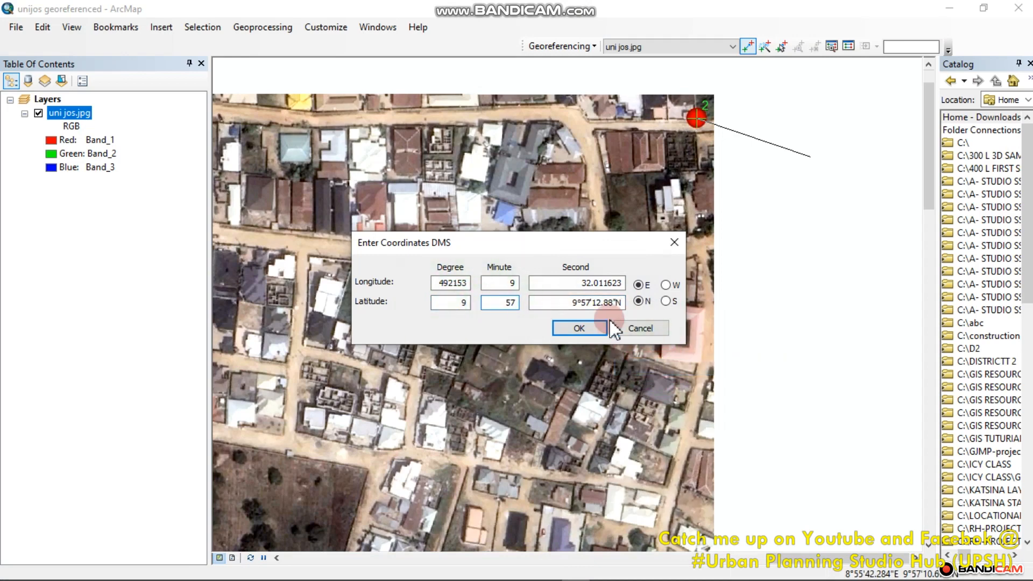
{"action": "left_click_drag", "start_coordinate": [591, 302], "coordinate": [497, 309]}
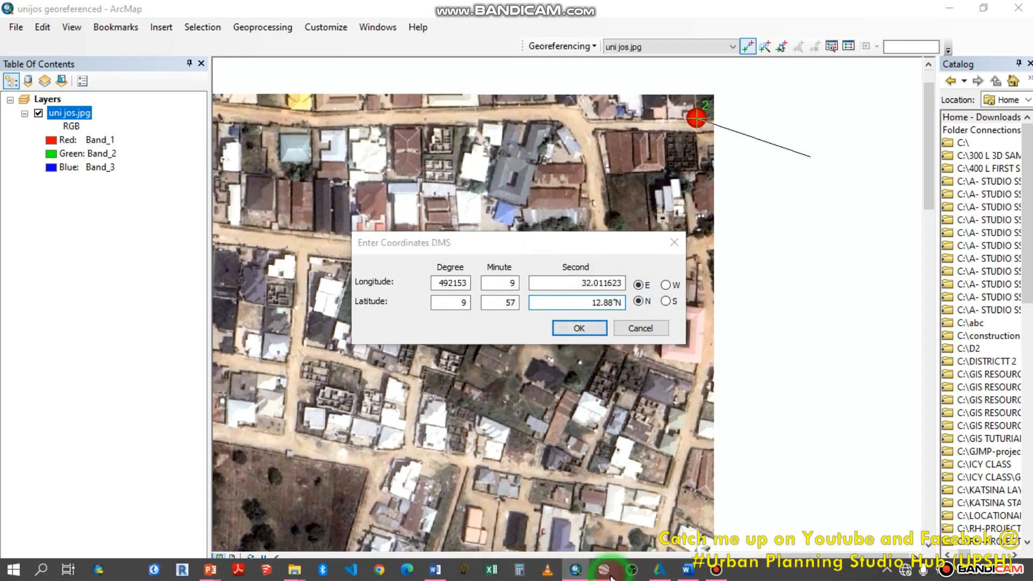
Step: Switch back to Google Earth Pro and copy the second placemark's full longitude value
{"action": "left_click", "coordinate": [604, 570]}
{"action": "left_click", "coordinate": [425, 110]}
{"action": "double_click", "coordinate": [364, 111]}
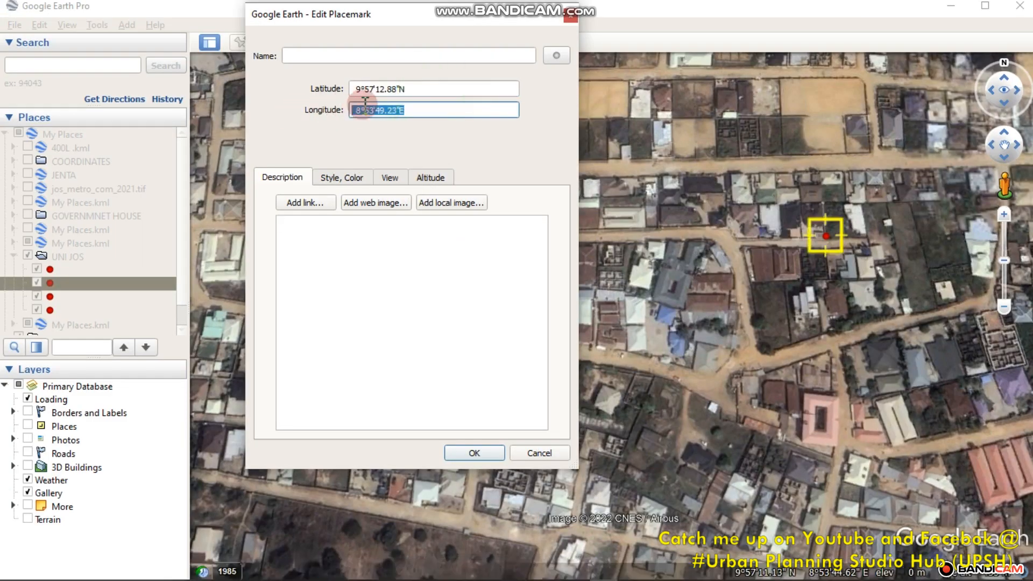
{"action": "right_click", "coordinate": [362, 109]}
{"action": "left_click", "coordinate": [409, 173]}
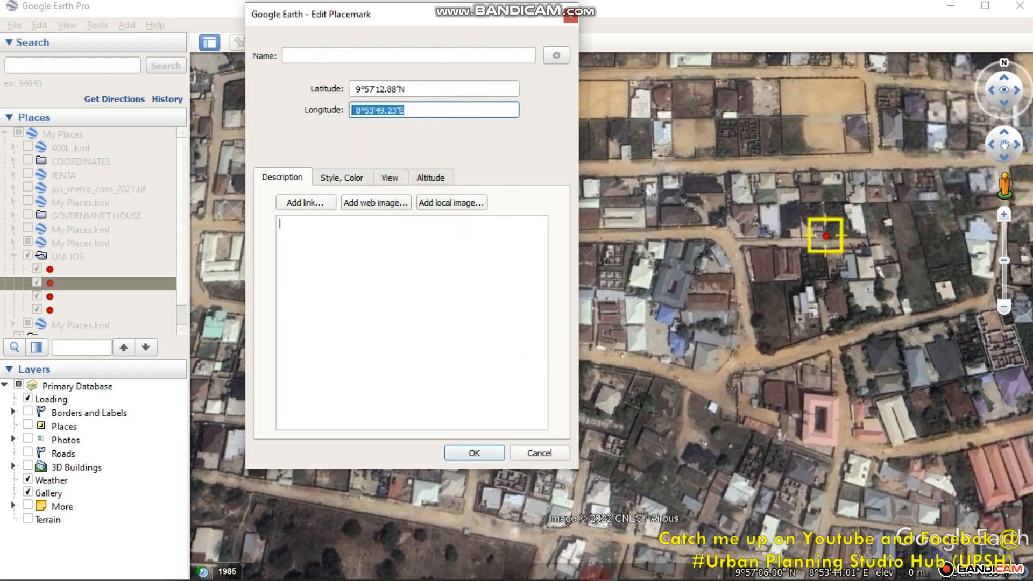
Step: Return to ArcMap, apply a longitude of 8 degrees, 53 minutes, 49.23 seconds to the second control point, and display the full extent
{"action": "left_click", "coordinate": [575, 569]}
{"action": "double_click", "coordinate": [562, 284]}
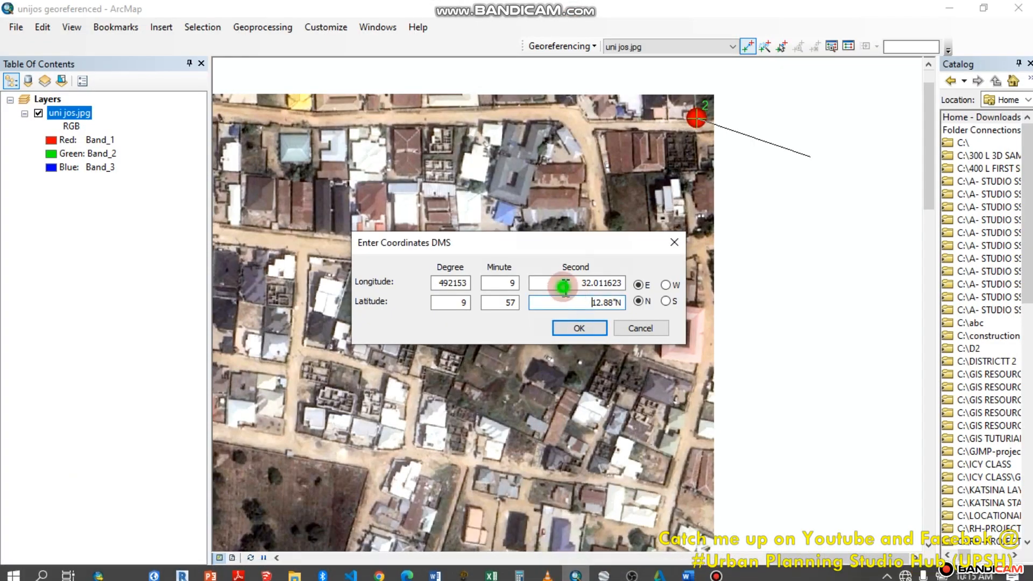
{"action": "right_click", "coordinate": [592, 280]}
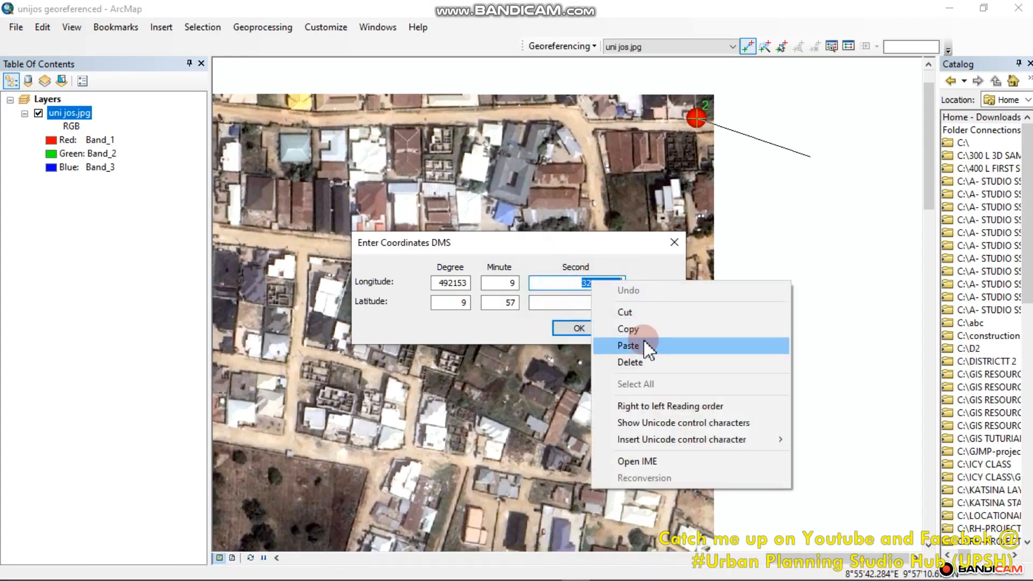
{"action": "left_click", "coordinate": [629, 345]}
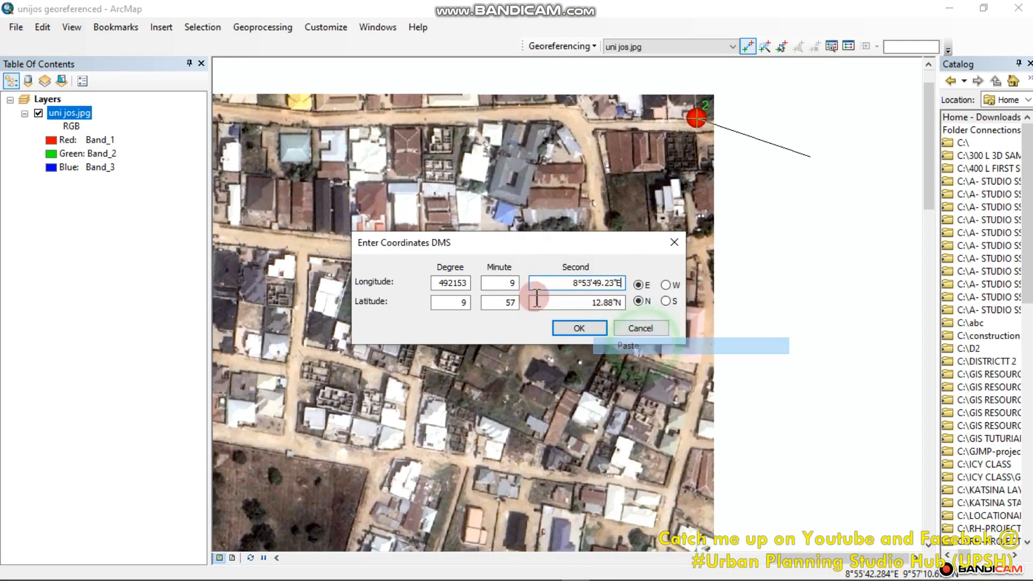
{"action": "double_click", "coordinate": [452, 282]}
{"action": "type", "text": "8"}
{"action": "double_click", "coordinate": [496, 283]}
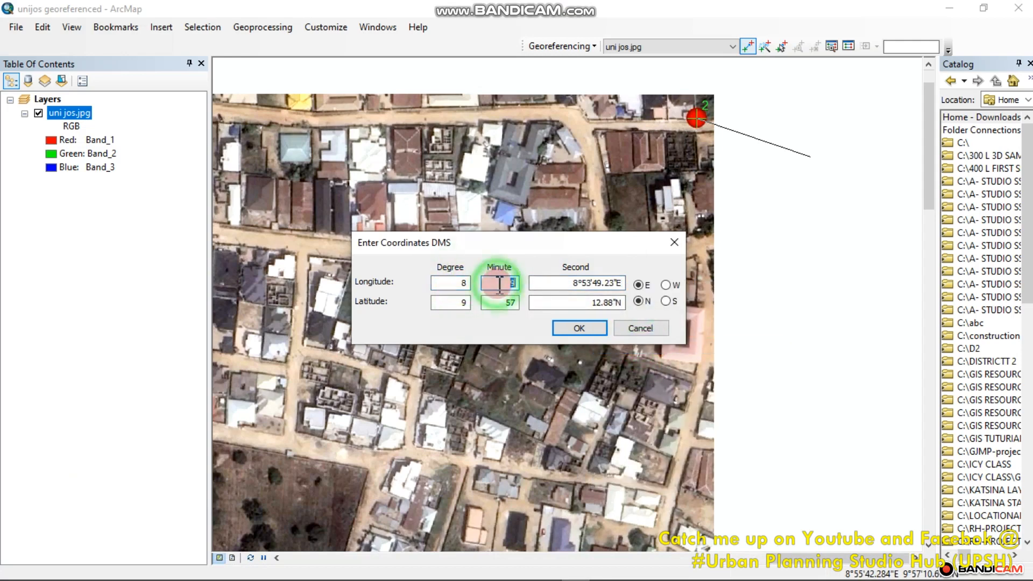
{"action": "type", "text": "53"}
{"action": "left_click", "coordinate": [617, 283]}
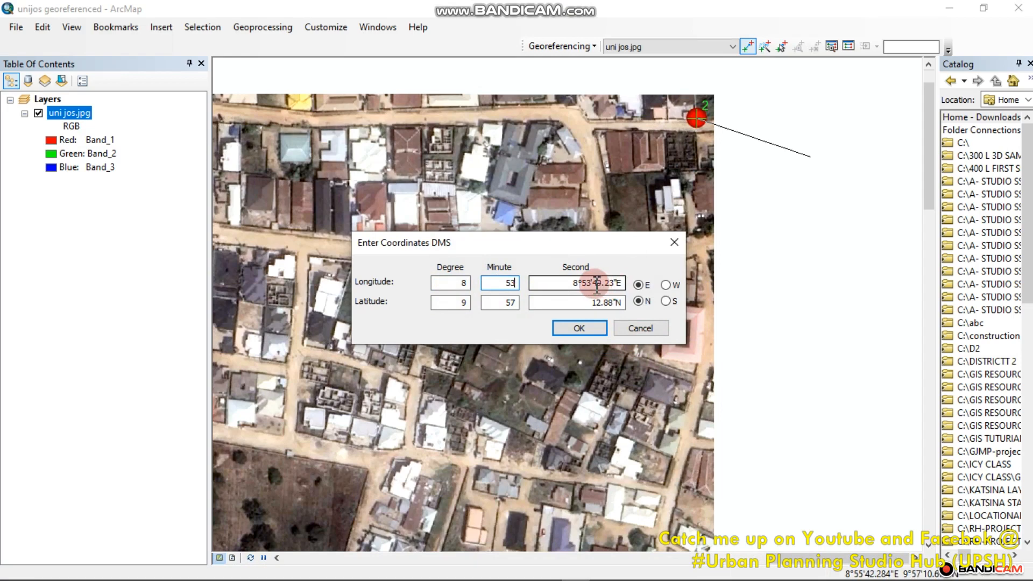
{"action": "left_click_drag", "start_coordinate": [594, 284], "coordinate": [526, 284]}
{"action": "key", "text": "BackSpace"}
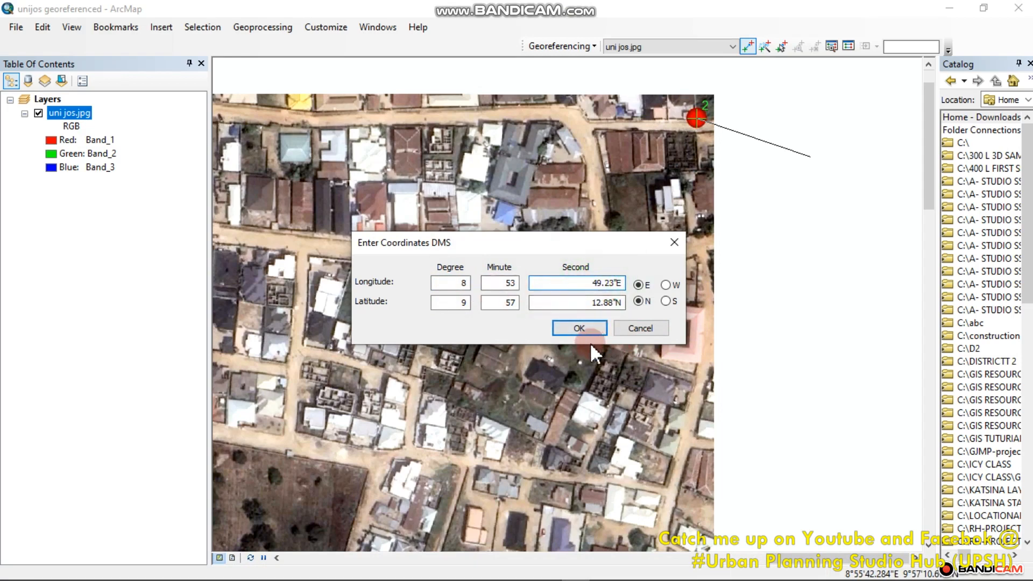
{"action": "left_click", "coordinate": [588, 329]}
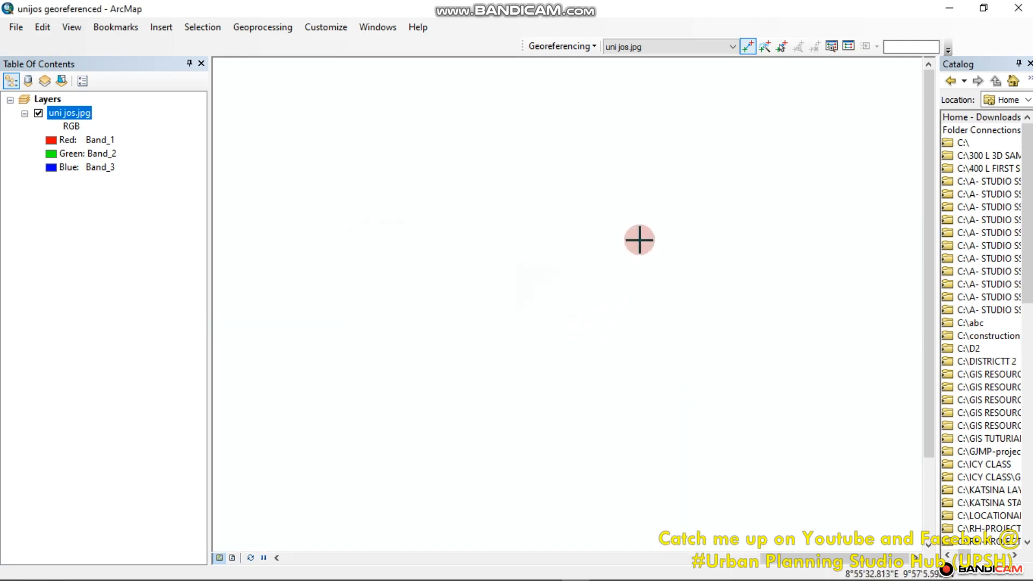
{"action": "right_click", "coordinate": [641, 240]}
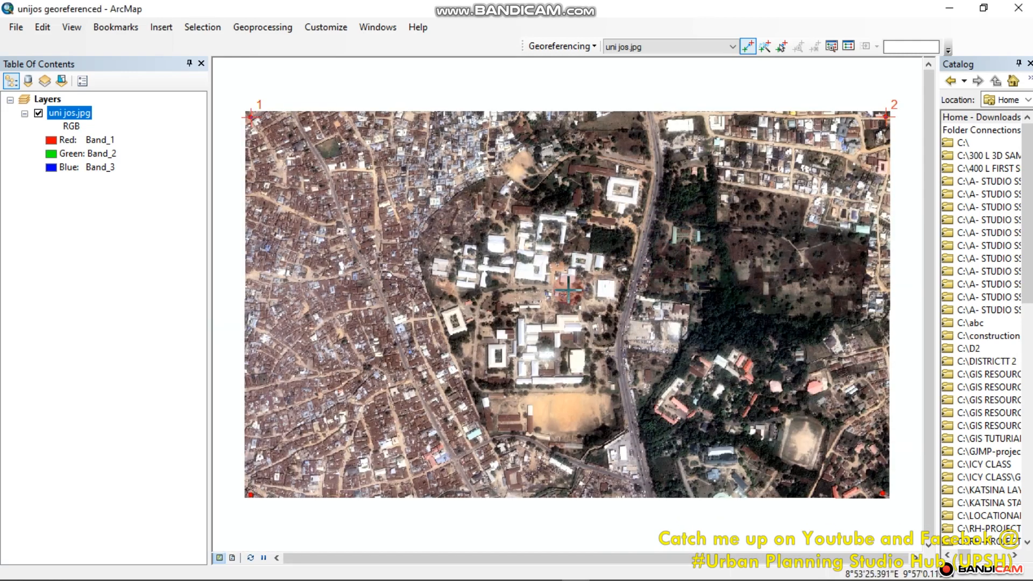
{"action": "right_click", "coordinate": [531, 197]}
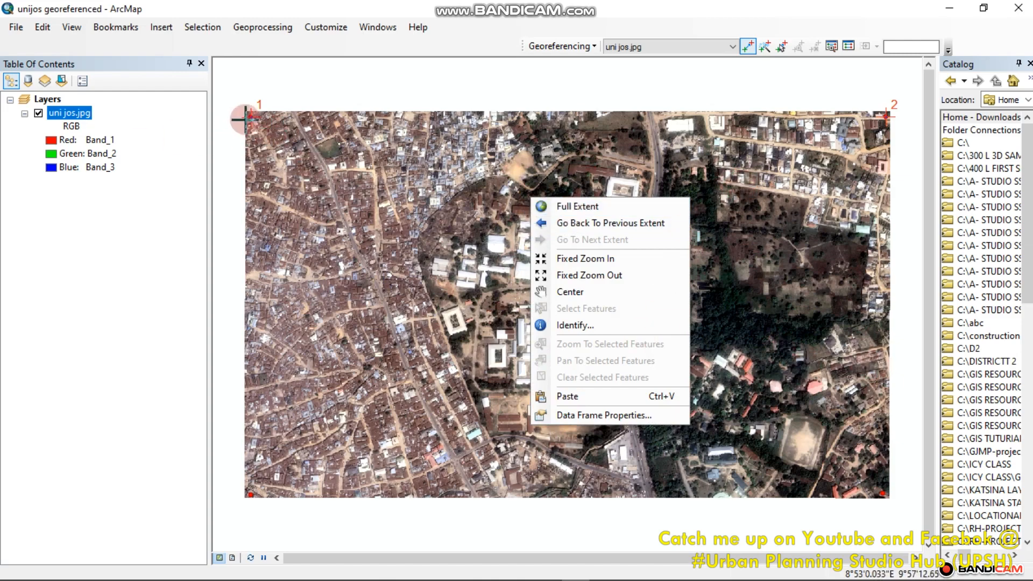
{"action": "left_click_drag", "start_coordinate": [906, 247], "coordinate": [902, 235]}
{"action": "left_click", "coordinate": [719, 573]}
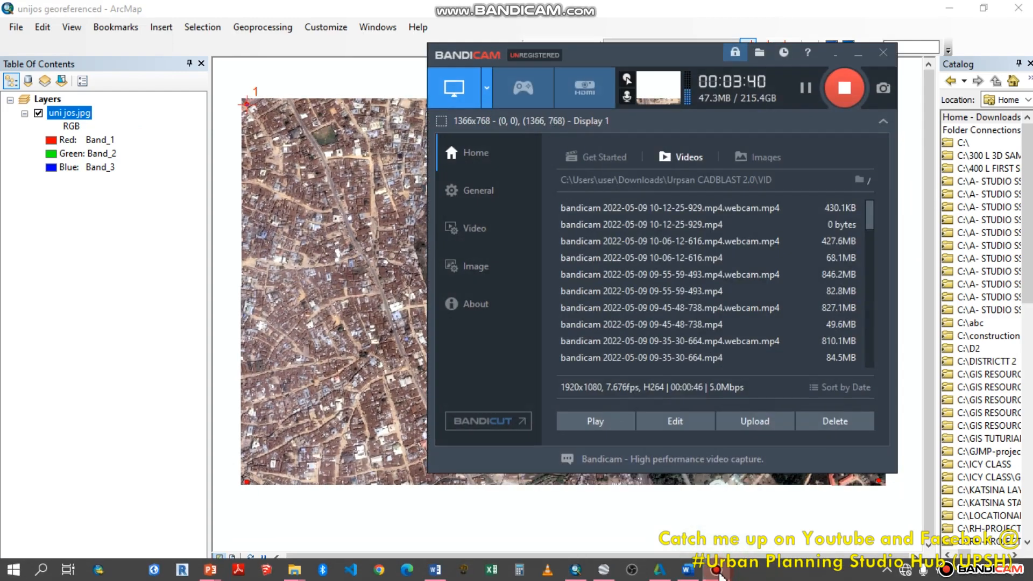
Step: Place the third control point on the red marker in the image's lower-right corner and open its DMS coordinate entry
{"action": "left_click", "coordinate": [859, 55]}
{"action": "scroll", "coordinate": [595, 366], "scroll_direction": "up", "scroll_amount": 1}
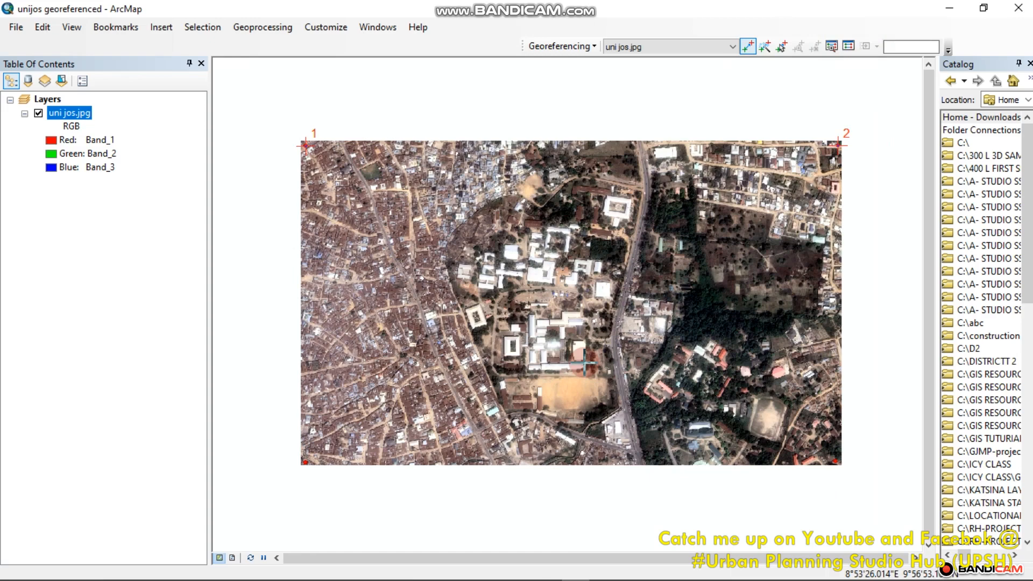
{"action": "left_click_drag", "start_coordinate": [800, 502], "coordinate": [761, 454]}
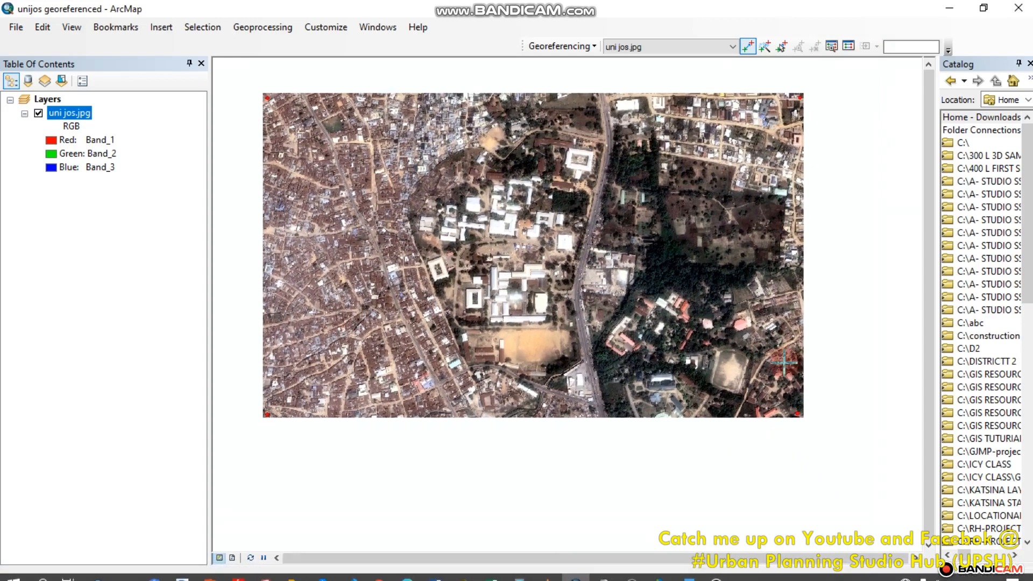
{"action": "scroll", "coordinate": [832, 424], "scroll_direction": "down", "scroll_amount": 5}
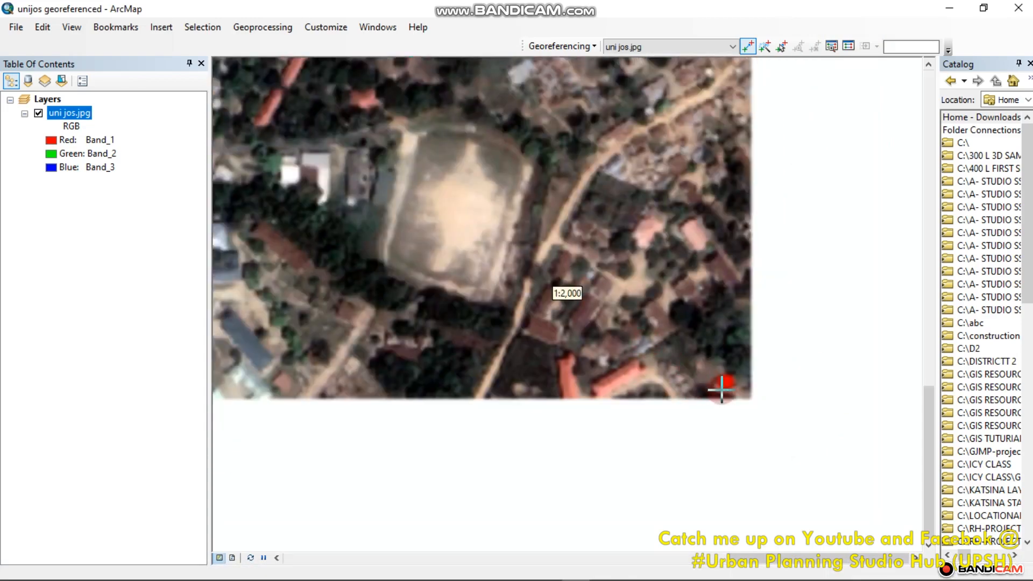
{"action": "scroll", "coordinate": [727, 385], "scroll_direction": "down", "scroll_amount": 3}
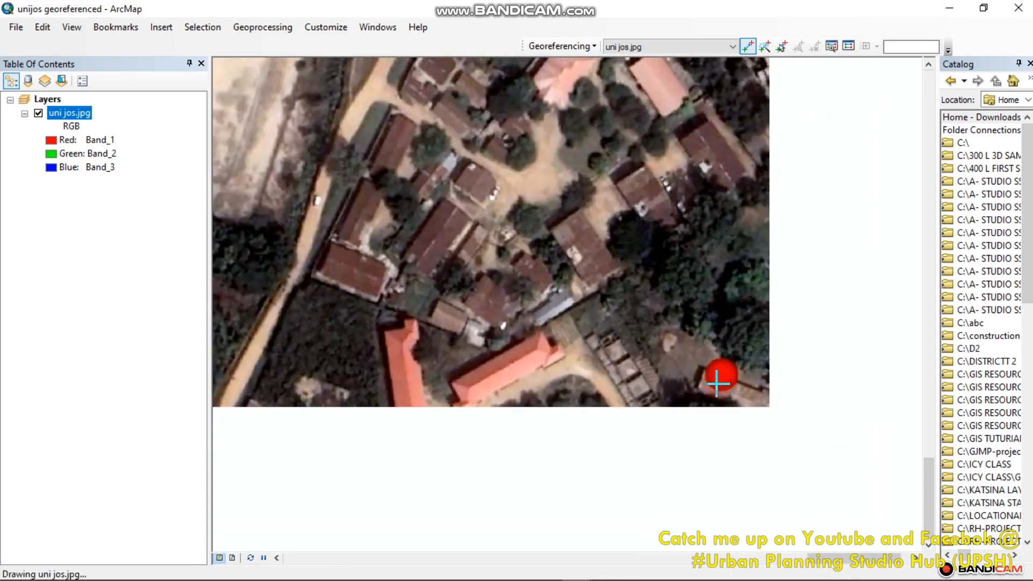
{"action": "scroll", "coordinate": [722, 378], "scroll_direction": "up", "scroll_amount": 3}
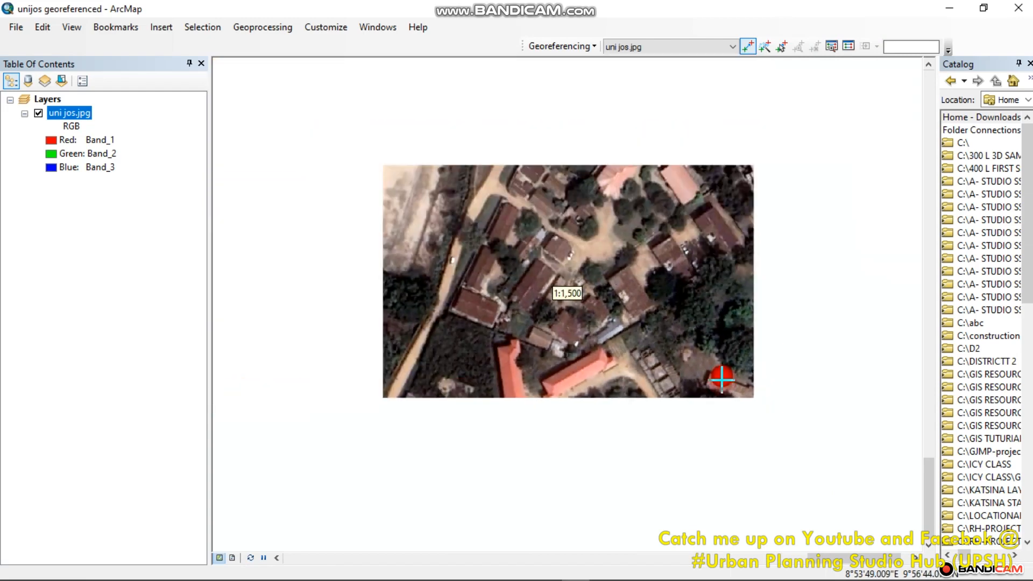
{"action": "scroll", "coordinate": [722, 379], "scroll_direction": "up", "scroll_amount": 1}
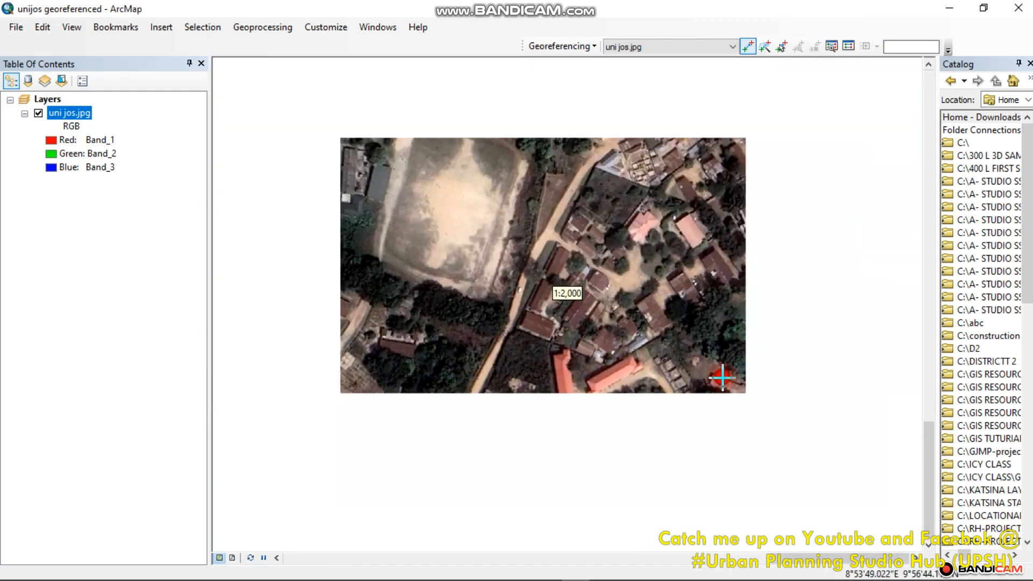
{"action": "scroll", "coordinate": [722, 378], "scroll_direction": "down", "scroll_amount": 1}
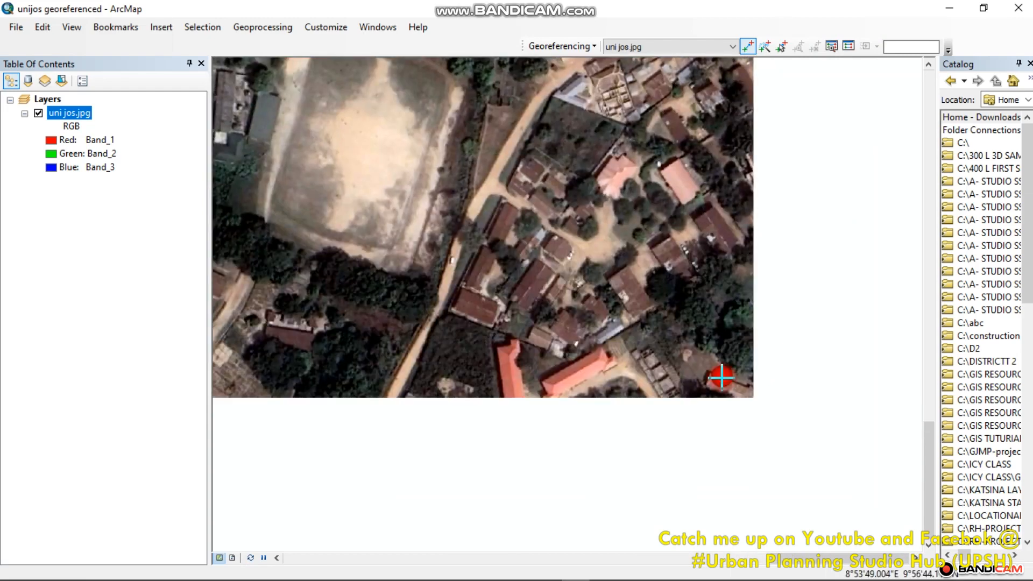
{"action": "scroll", "coordinate": [722, 378], "scroll_direction": "up", "scroll_amount": 1}
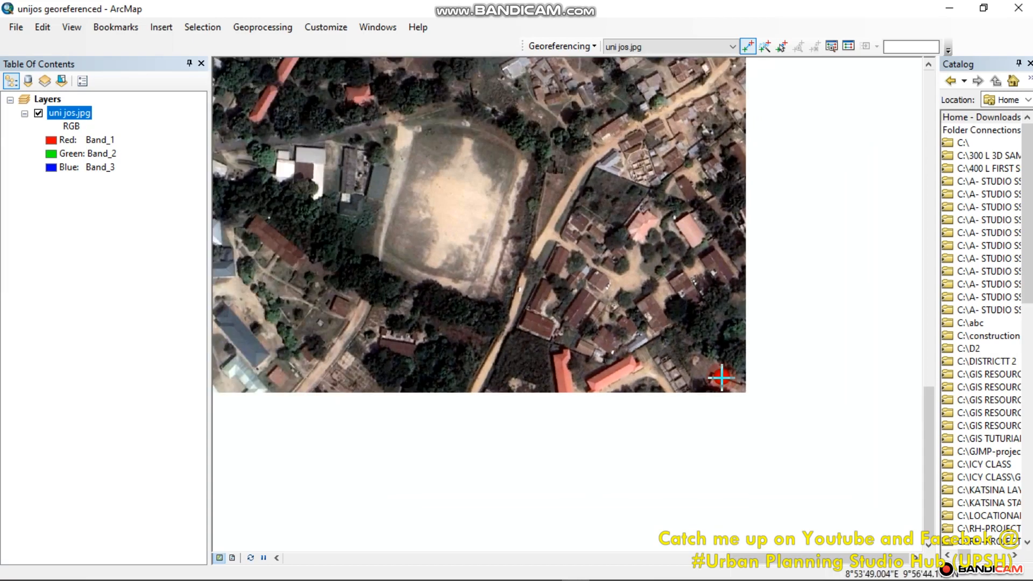
{"action": "scroll", "coordinate": [722, 378], "scroll_direction": "down", "scroll_amount": 1}
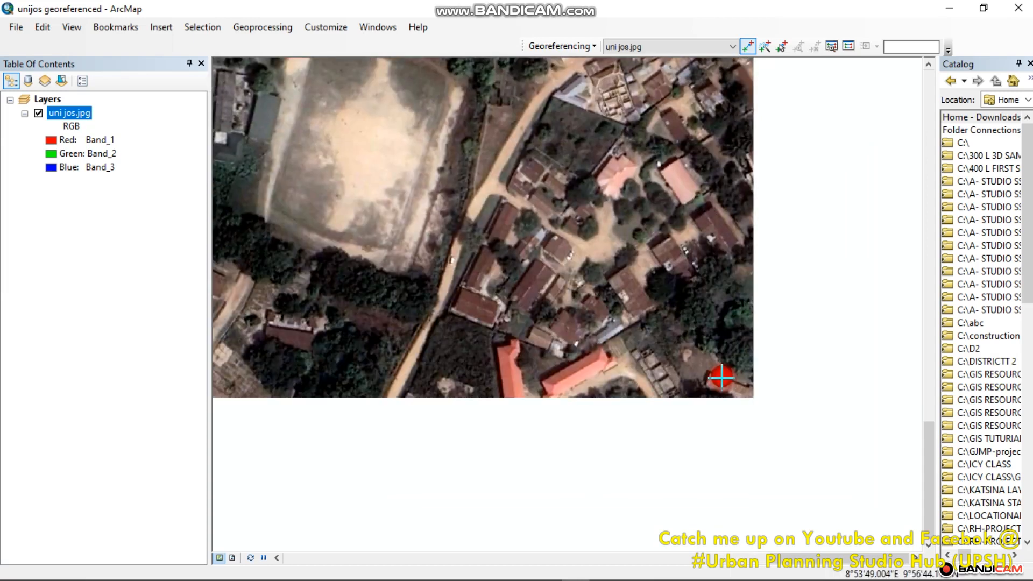
{"action": "scroll", "coordinate": [723, 379], "scroll_direction": "up", "scroll_amount": 1}
{"action": "scroll", "coordinate": [722, 378], "scroll_direction": "down", "scroll_amount": 1}
{"action": "scroll", "coordinate": [722, 377], "scroll_direction": "down", "scroll_amount": 1}
{"action": "scroll", "coordinate": [722, 377], "scroll_direction": "up", "scroll_amount": 1}
{"action": "left_click", "coordinate": [722, 377]}
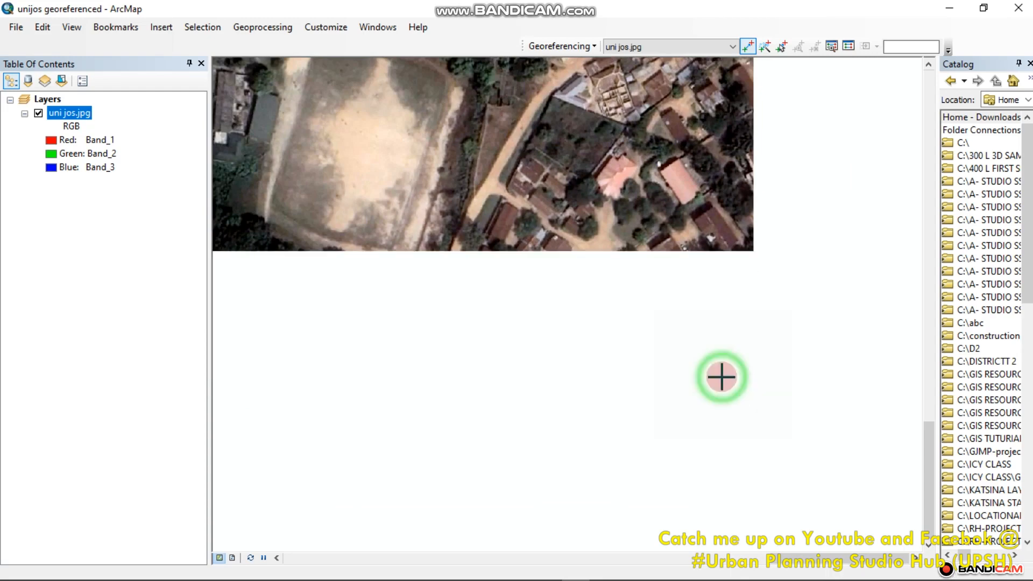
{"action": "right_click", "coordinate": [852, 362]}
{"action": "left_click", "coordinate": [886, 392]}
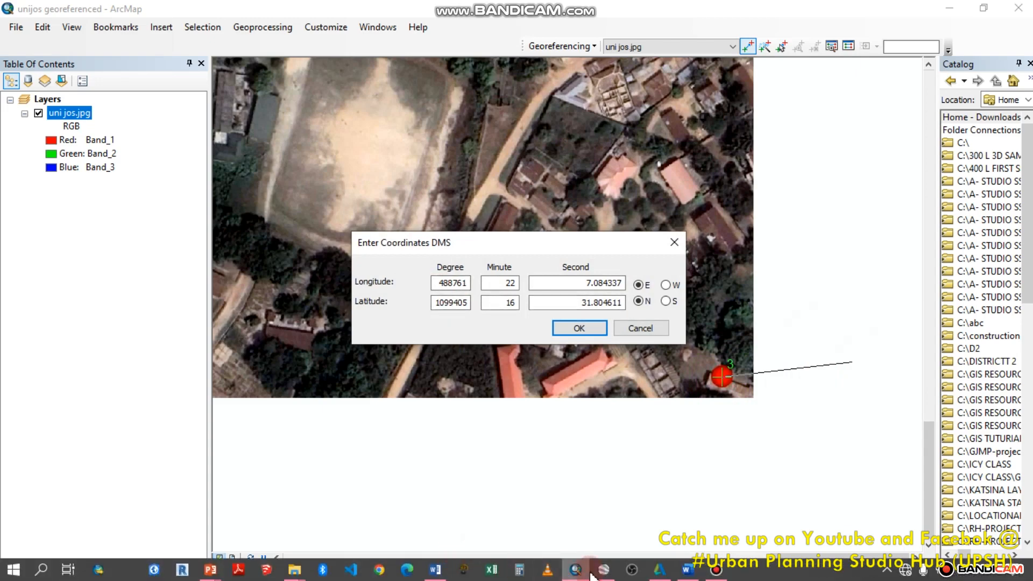
Step: Switch to Google Earth Pro, open the properties of the third UNI JOS placemark and copy its full latitude value
{"action": "left_click", "coordinate": [603, 569]}
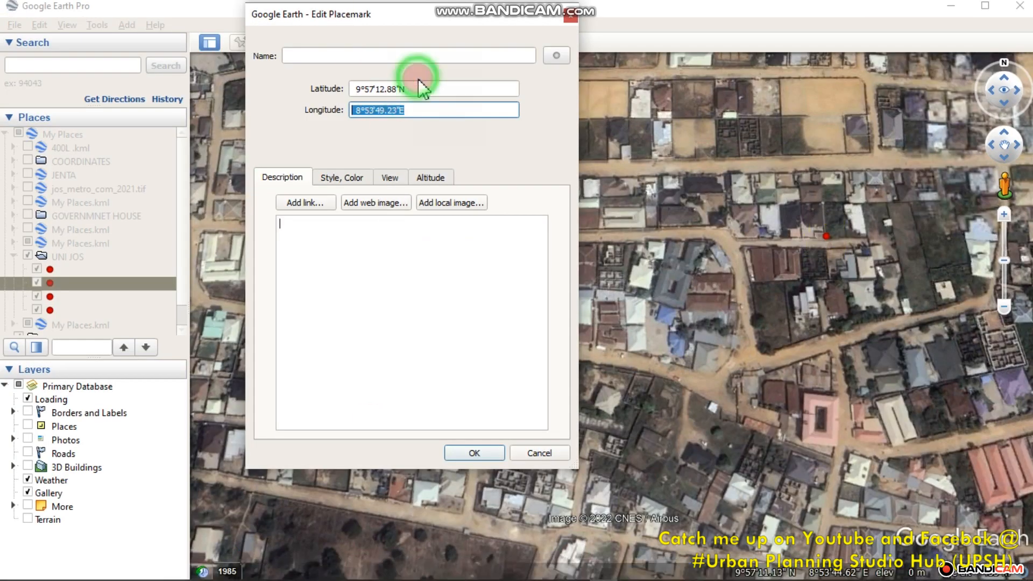
{"action": "left_click", "coordinate": [570, 17]}
{"action": "left_click", "coordinate": [59, 283]}
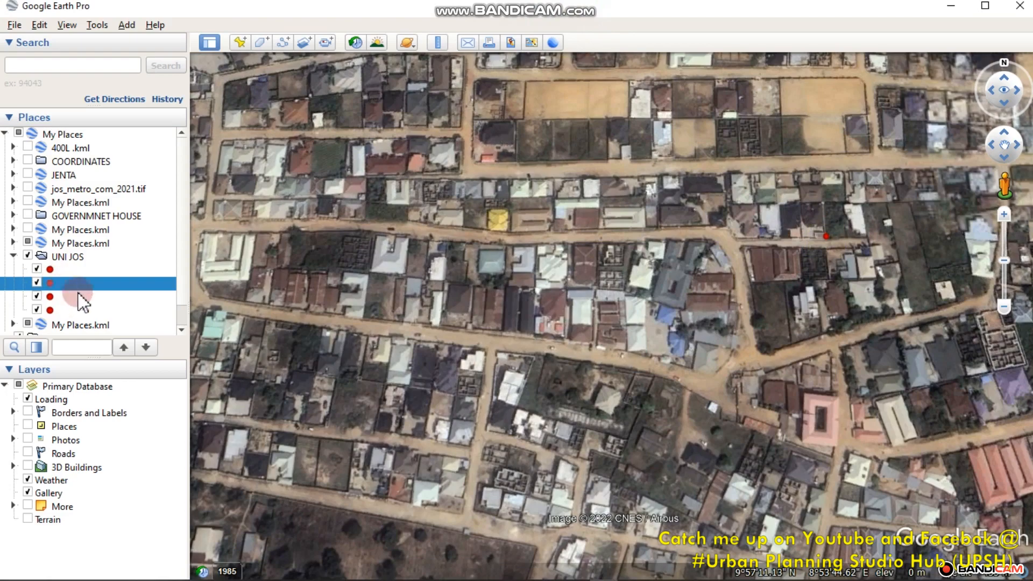
{"action": "scroll", "coordinate": [527, 244], "scroll_direction": "down", "scroll_amount": 3}
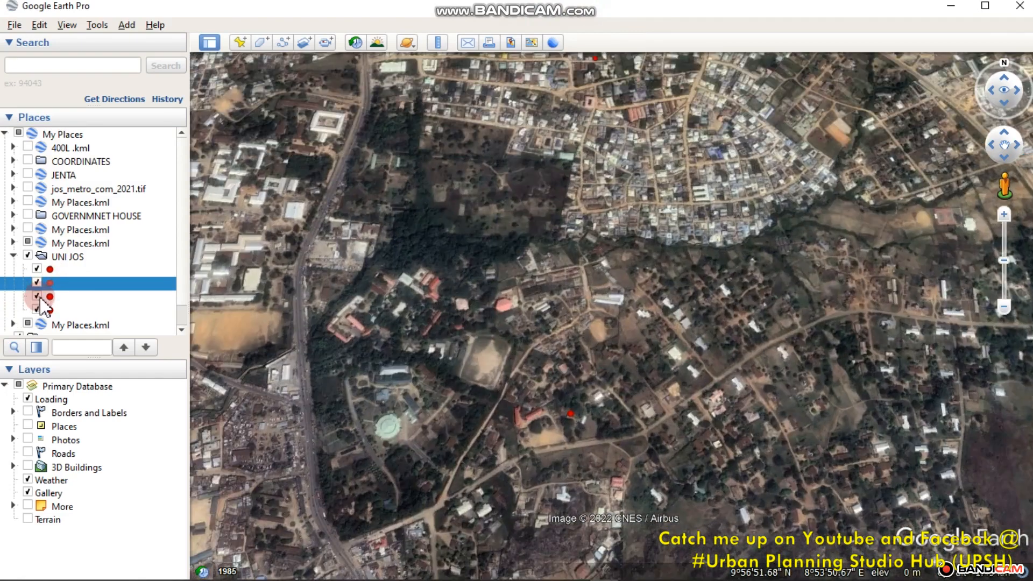
{"action": "left_click", "coordinate": [41, 297]}
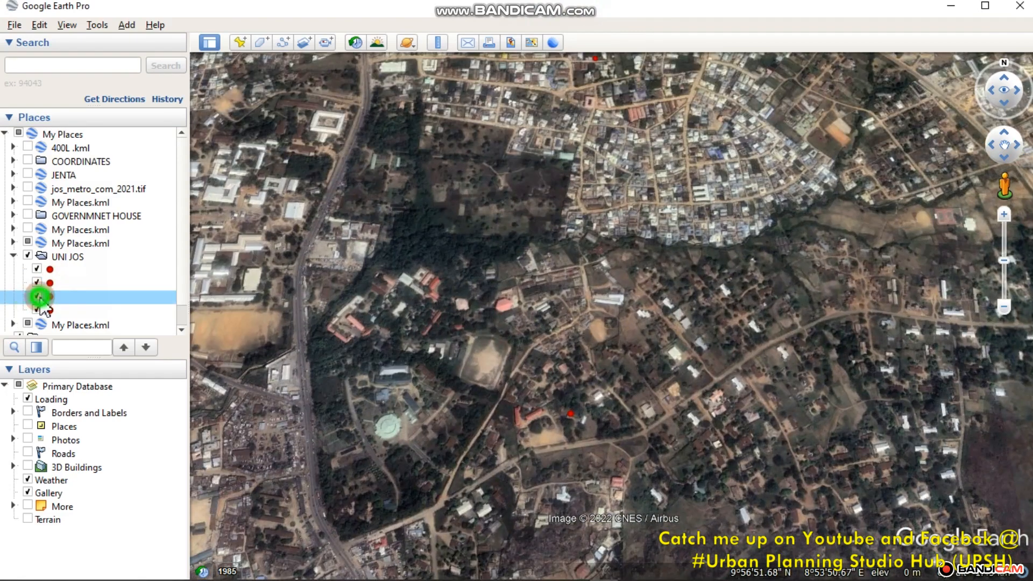
{"action": "right_click", "coordinate": [50, 297]}
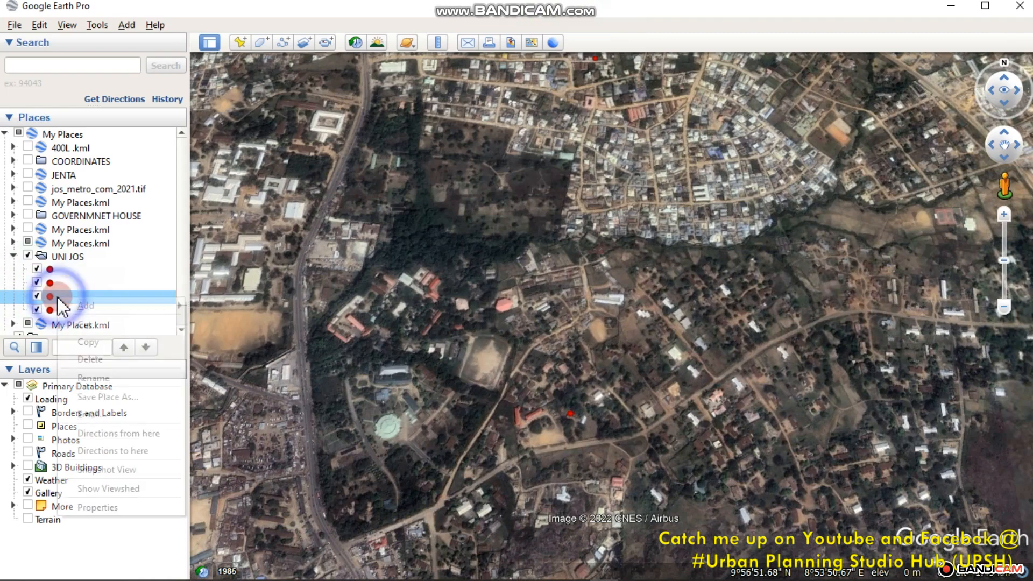
{"action": "left_click", "coordinate": [131, 508]}
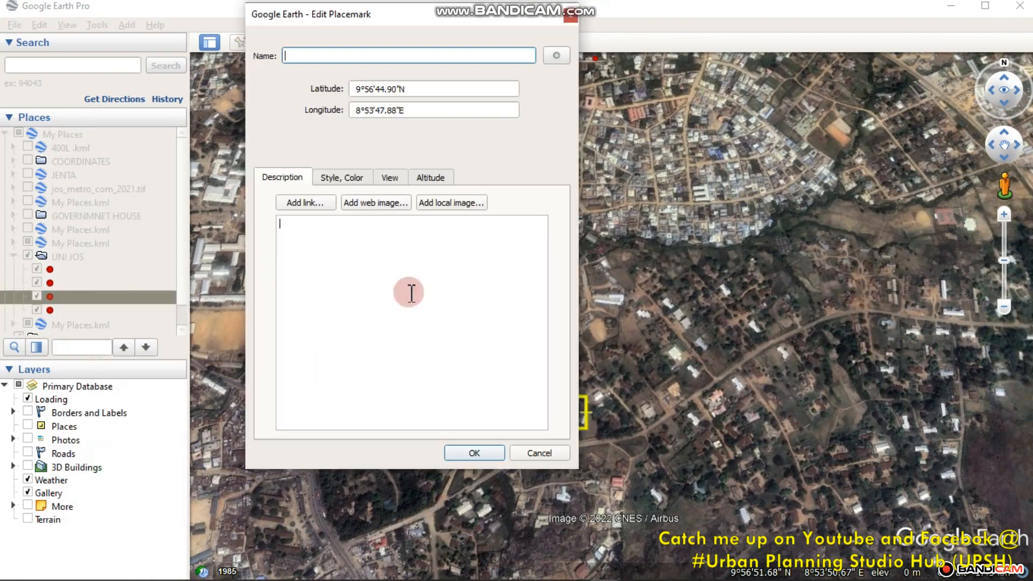
{"action": "triple_click", "coordinate": [418, 89]}
{"action": "right_click", "coordinate": [395, 87]}
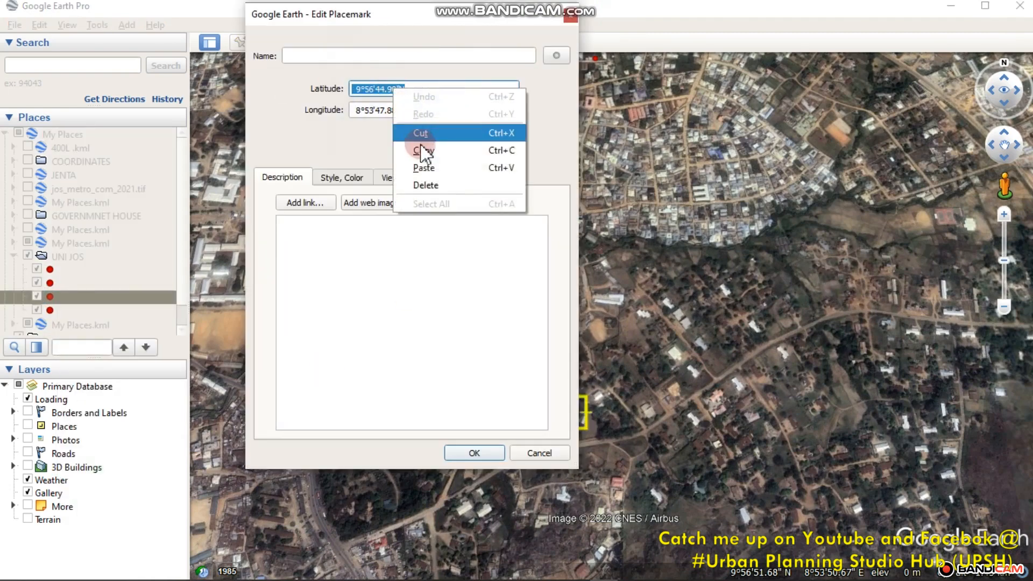
{"action": "left_click", "coordinate": [424, 152]}
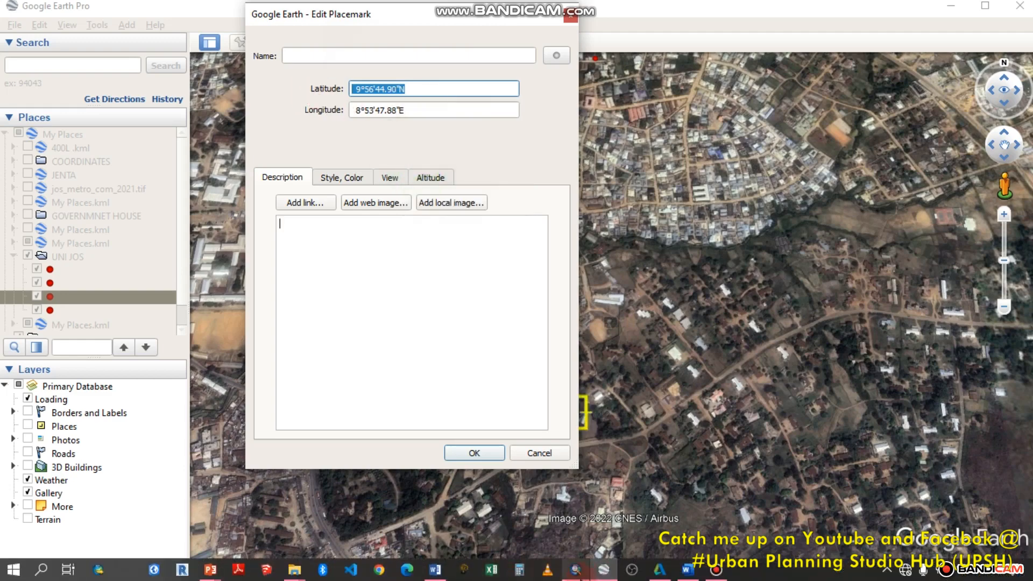
Step: Return to ArcMap and set the third control point's longitude fields to 9 degrees, 56 minutes, 44.90"N using the copied value
{"action": "left_click", "coordinate": [576, 569]}
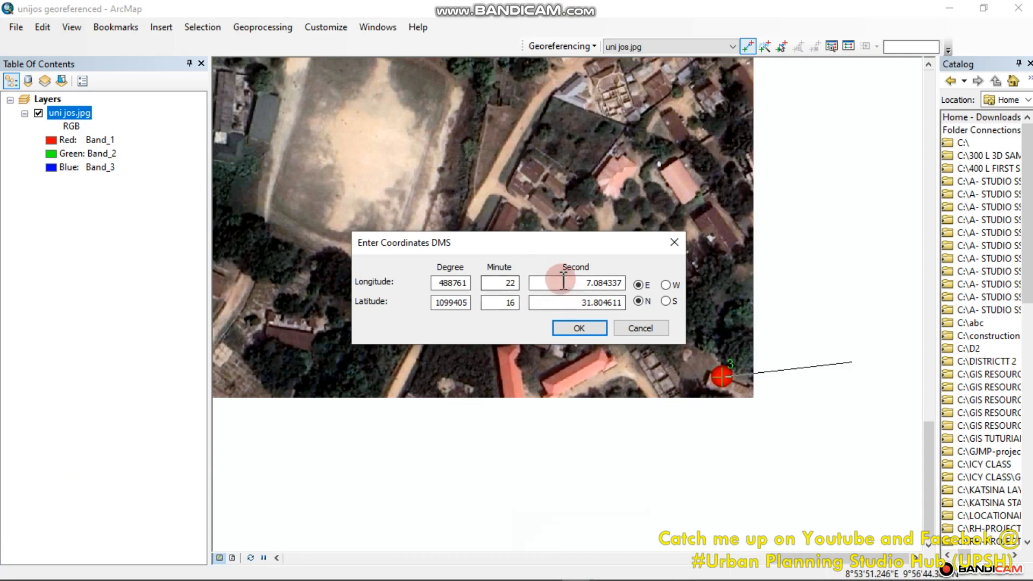
{"action": "left_click_drag", "start_coordinate": [564, 279], "coordinate": [653, 285]}
{"action": "right_click", "coordinate": [593, 280]}
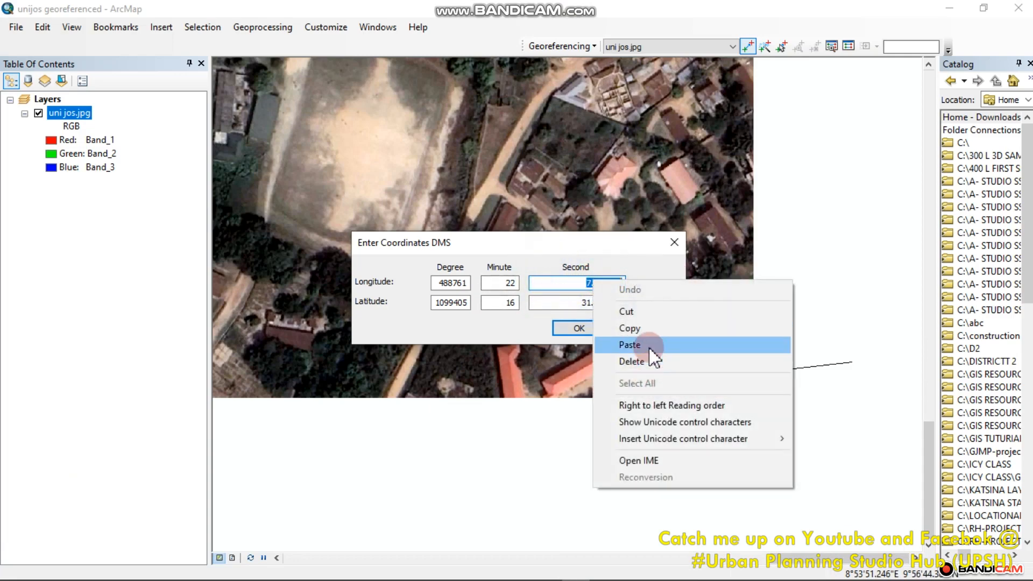
{"action": "left_click", "coordinate": [629, 345]}
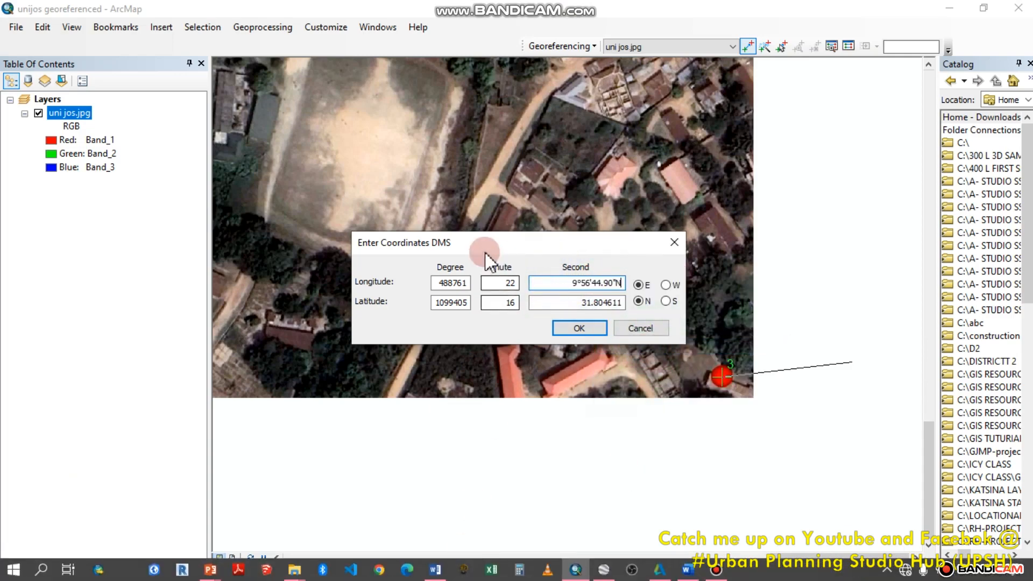
{"action": "double_click", "coordinate": [456, 291]}
{"action": "type", "text": "9"}
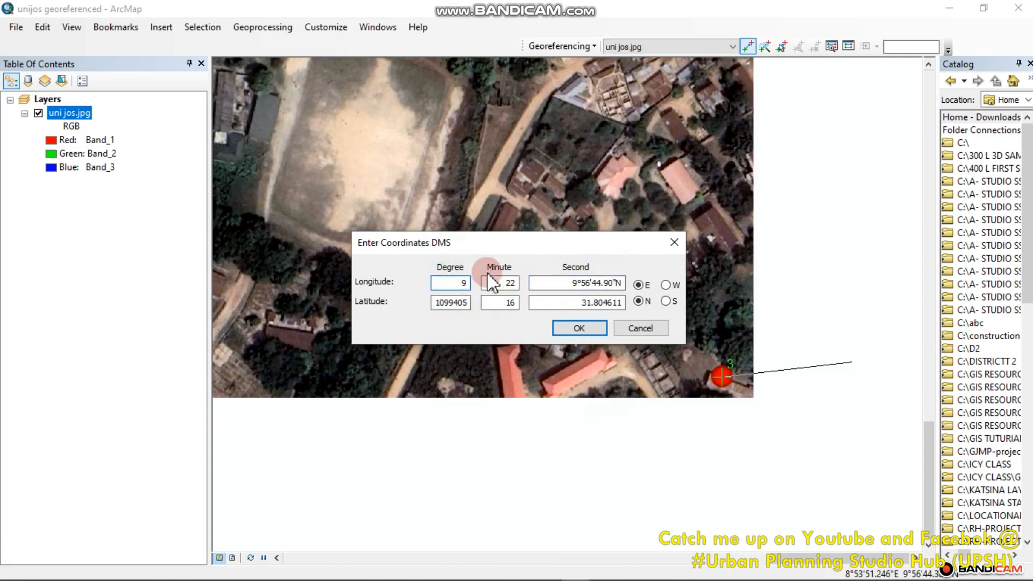
{"action": "double_click", "coordinate": [498, 283]}
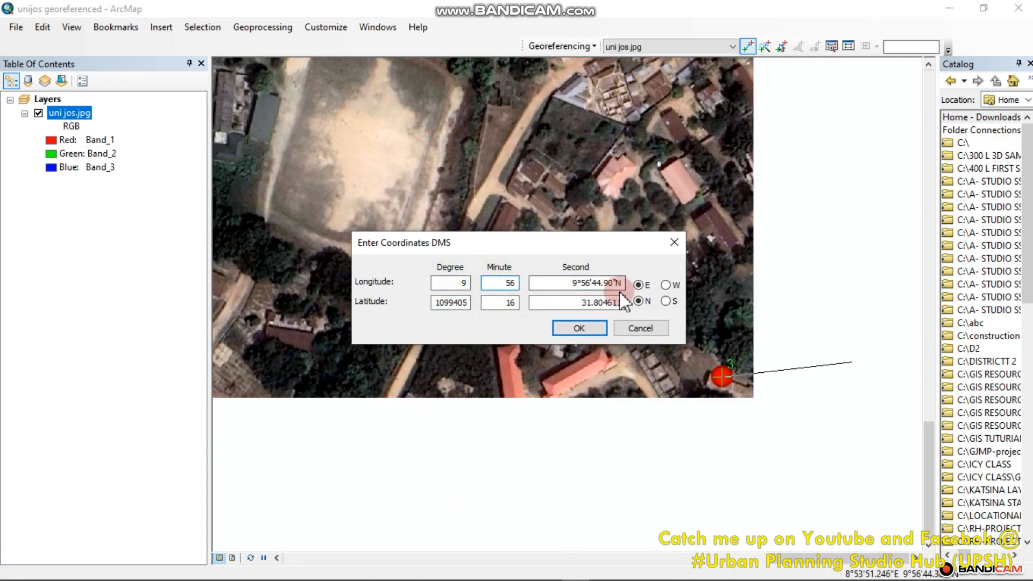
{"action": "left_click_drag", "start_coordinate": [594, 284], "coordinate": [486, 283]}
{"action": "key", "text": "BackSpace"}
Step: Switch back to Google Earth Pro and copy the third placemark's full longitude value
{"action": "mouse_move", "coordinate": [438, 576]}
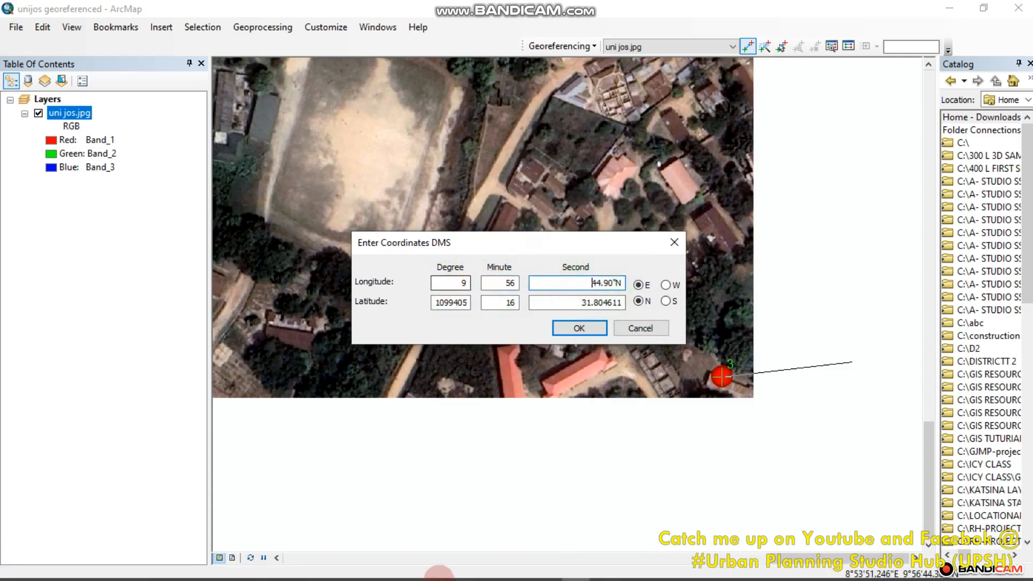
{"action": "left_click", "coordinate": [604, 570]}
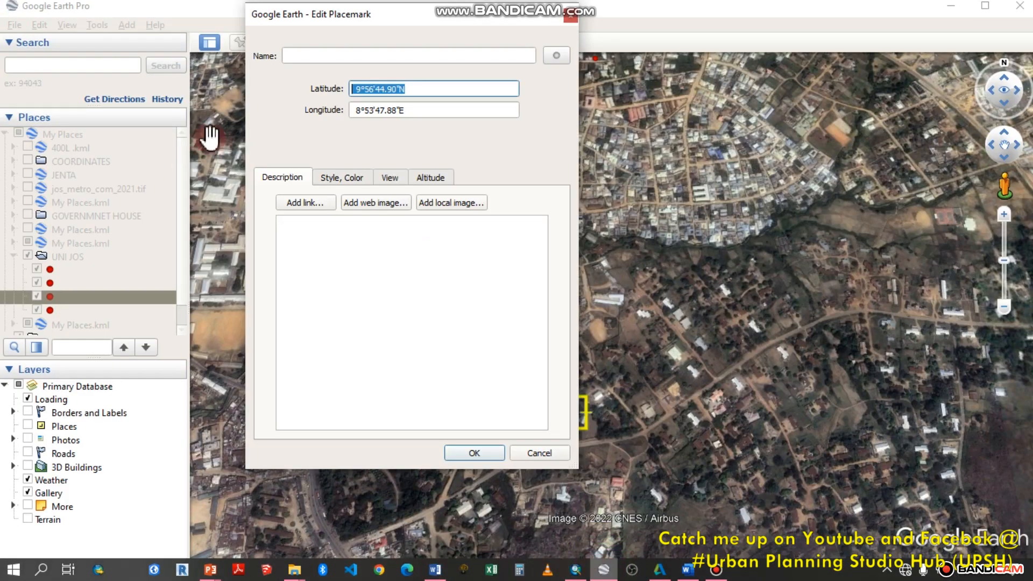
{"action": "left_click", "coordinate": [388, 111]}
{"action": "right_click", "coordinate": [373, 111]}
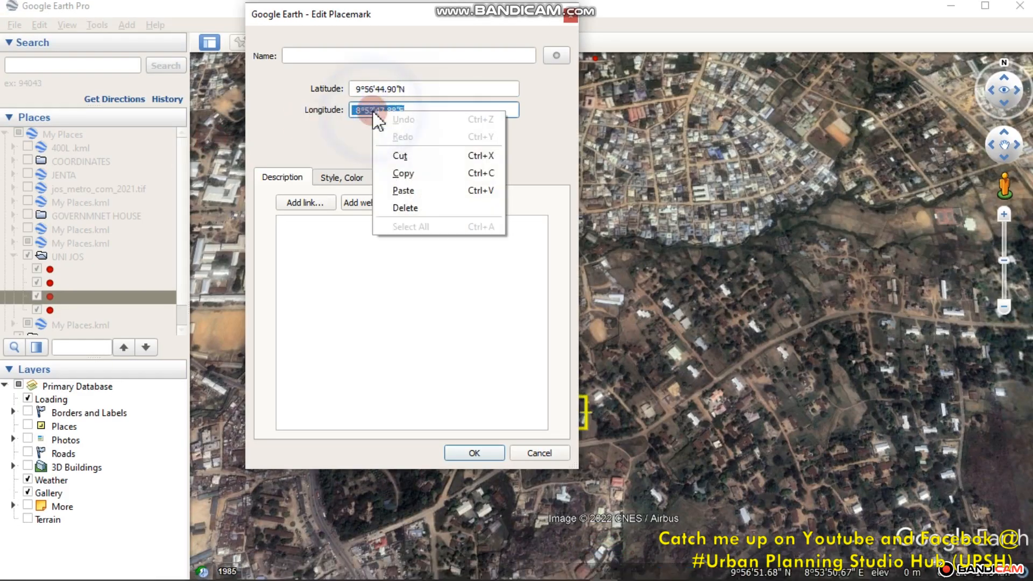
{"action": "left_click", "coordinate": [411, 177]}
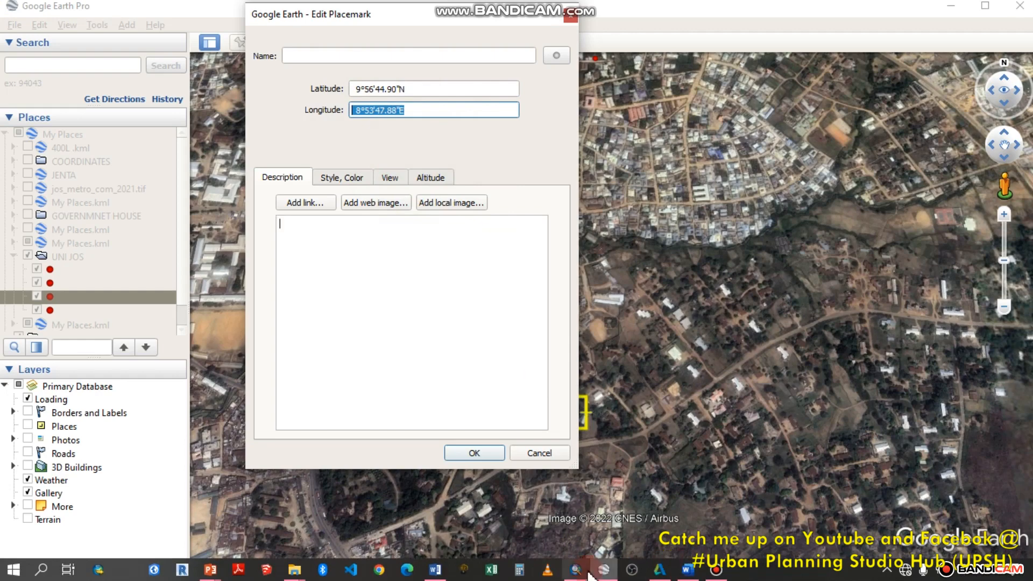
Step: Return to ArcMap and apply 8 degrees, 53 minutes, 47.88"E in the third control point's latitude fields using the copied value
{"action": "left_click", "coordinate": [576, 569]}
{"action": "left_click", "coordinate": [531, 301]}
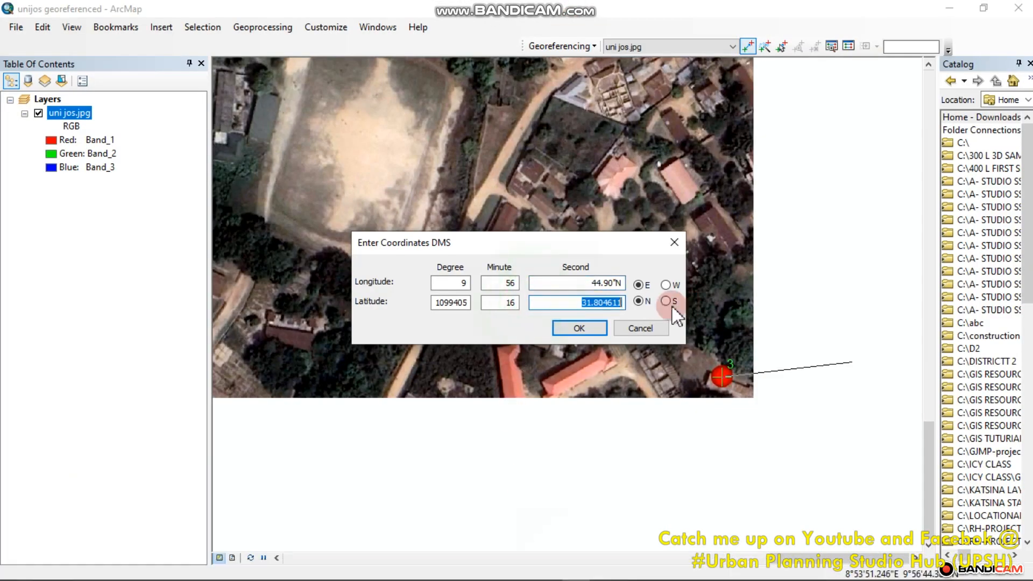
{"action": "right_click", "coordinate": [603, 307]}
{"action": "left_click", "coordinate": [654, 372]}
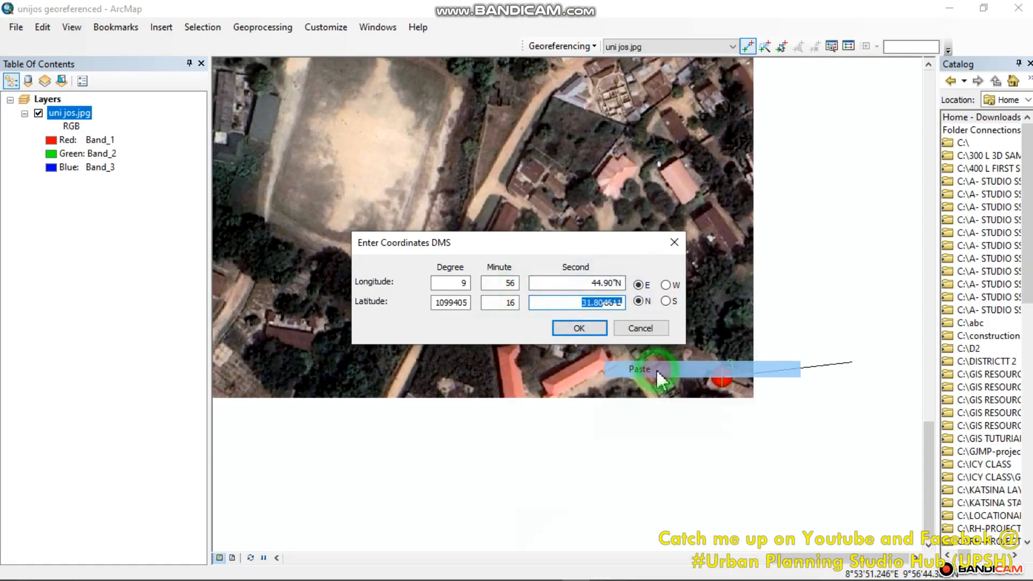
{"action": "double_click", "coordinate": [452, 303]}
{"action": "type", "text": "8"}
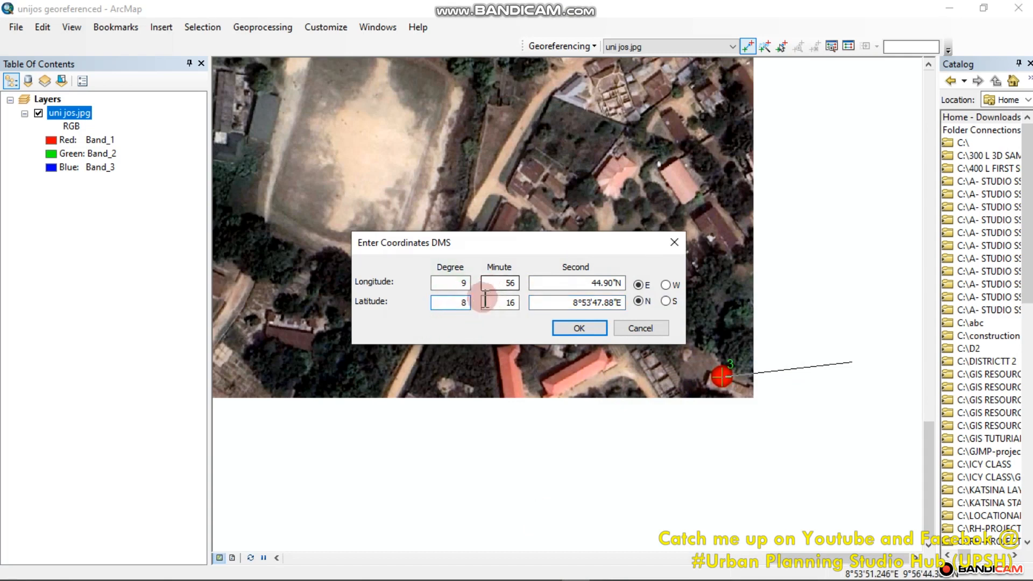
{"action": "double_click", "coordinate": [487, 304]}
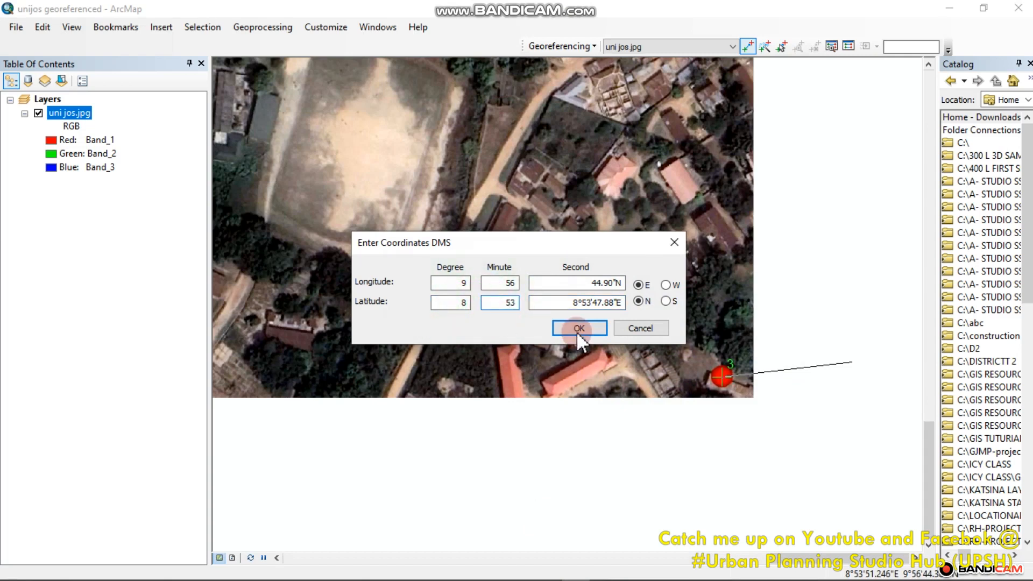
{"action": "left_click_drag", "start_coordinate": [592, 303], "coordinate": [456, 303]}
{"action": "key", "text": "BackSpace"}
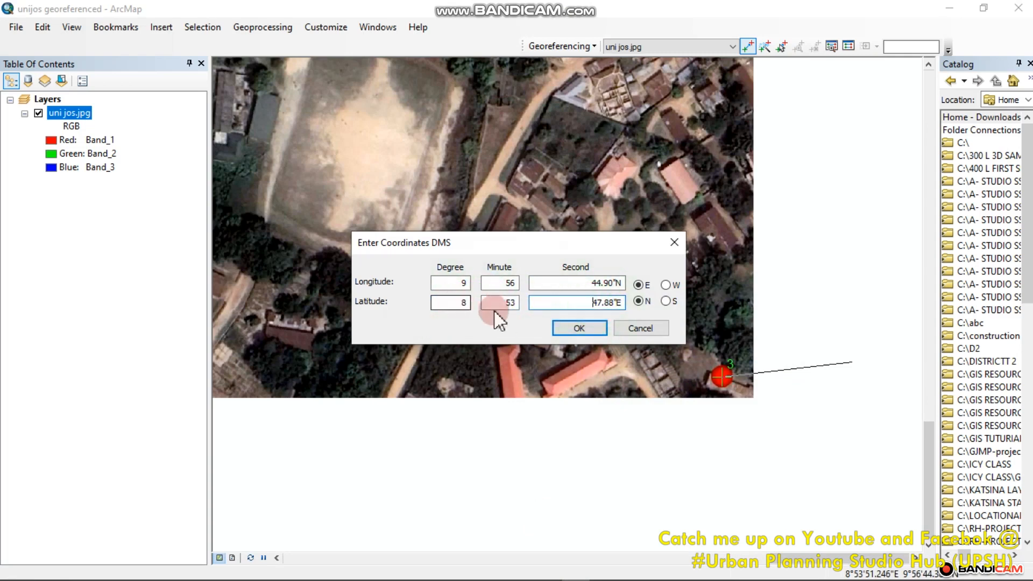
{"action": "left_click", "coordinate": [577, 329]}
{"action": "scroll", "coordinate": [588, 349], "scroll_direction": "down", "scroll_amount": 5}
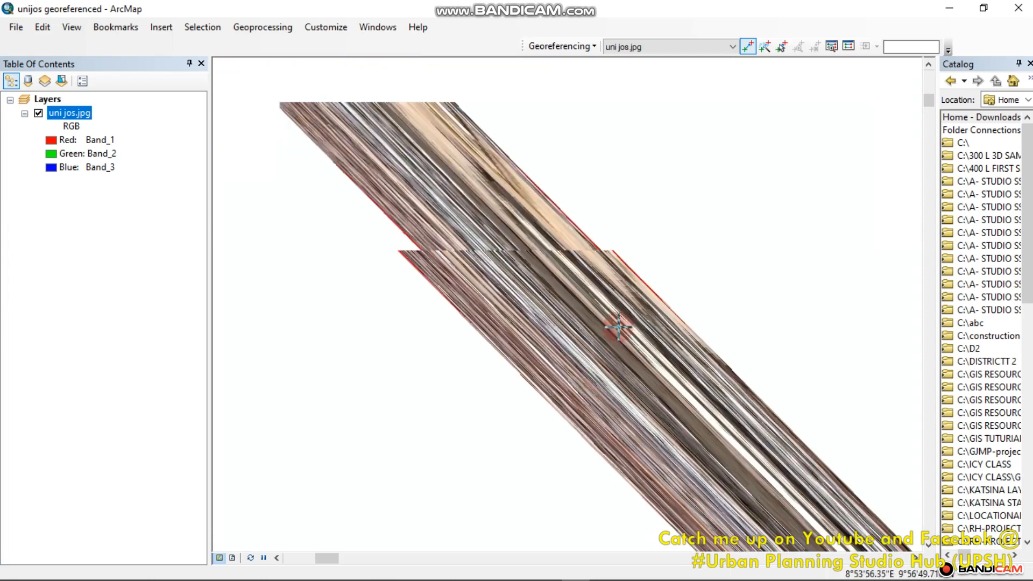
{"action": "scroll", "coordinate": [524, 321], "scroll_direction": "down", "scroll_amount": 3}
{"action": "scroll", "coordinate": [524, 323], "scroll_direction": "up", "scroll_amount": 2}
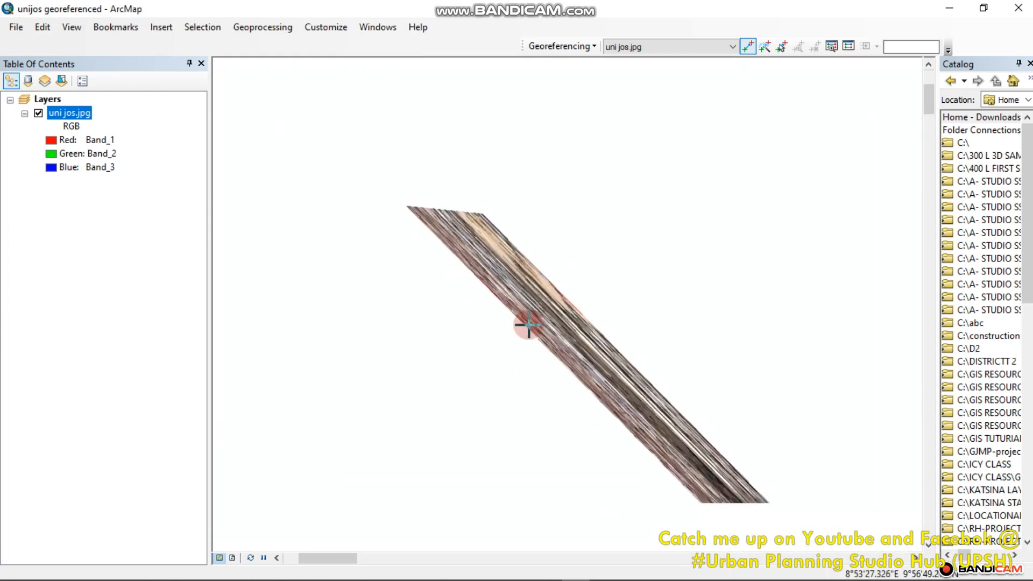
Step: Delete the third link from the link table and close the table
{"action": "scroll", "coordinate": [436, 343], "scroll_direction": "down", "scroll_amount": 2}
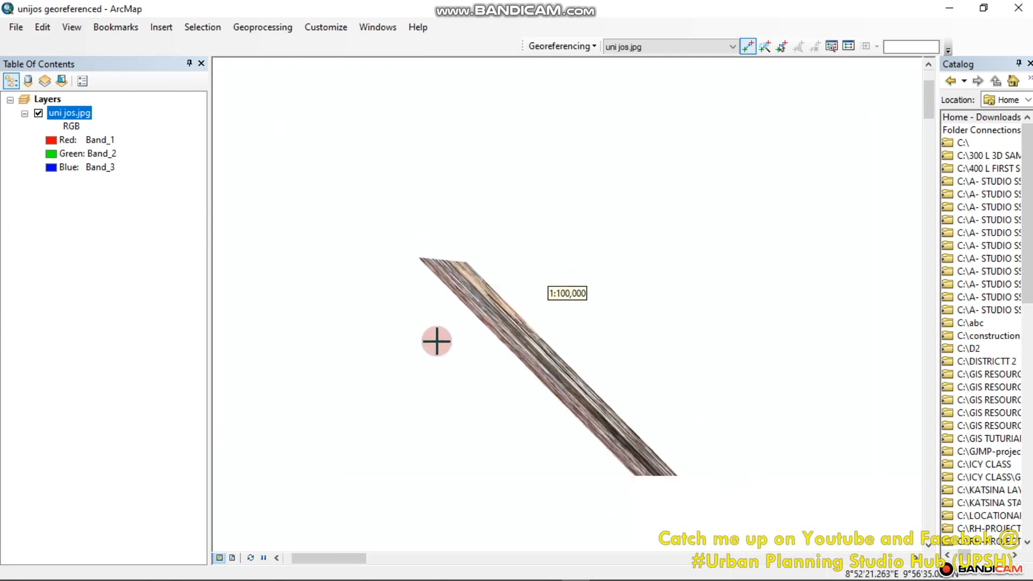
{"action": "scroll", "coordinate": [418, 265], "scroll_direction": "down", "scroll_amount": 3}
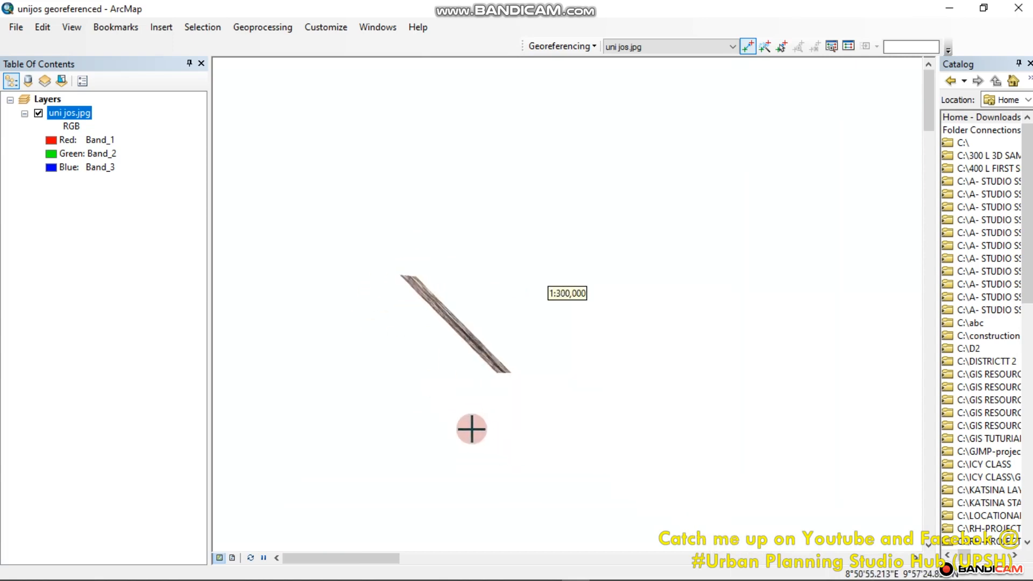
{"action": "scroll", "coordinate": [440, 353], "scroll_direction": "up", "scroll_amount": 2}
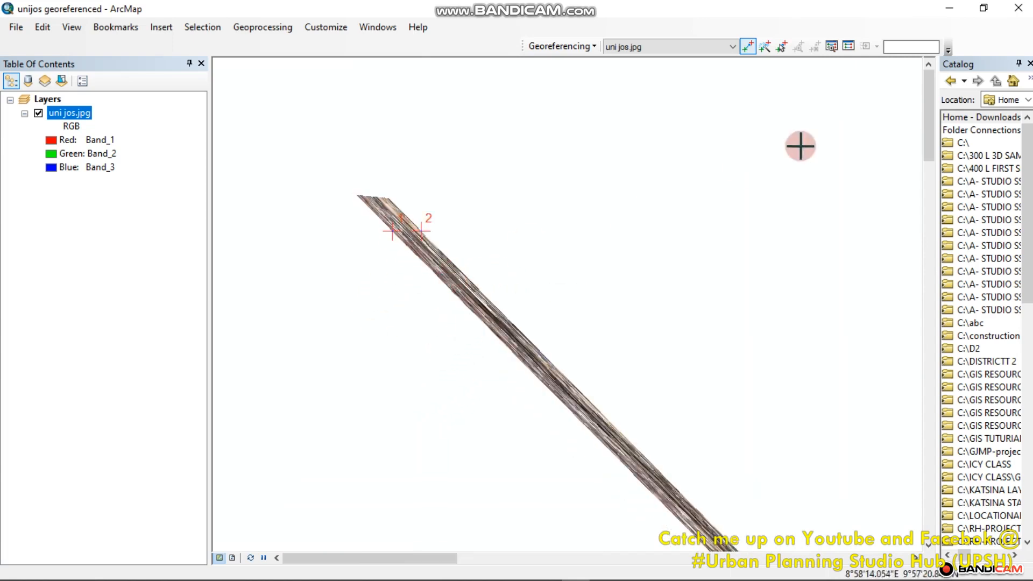
{"action": "left_click", "coordinate": [850, 48]}
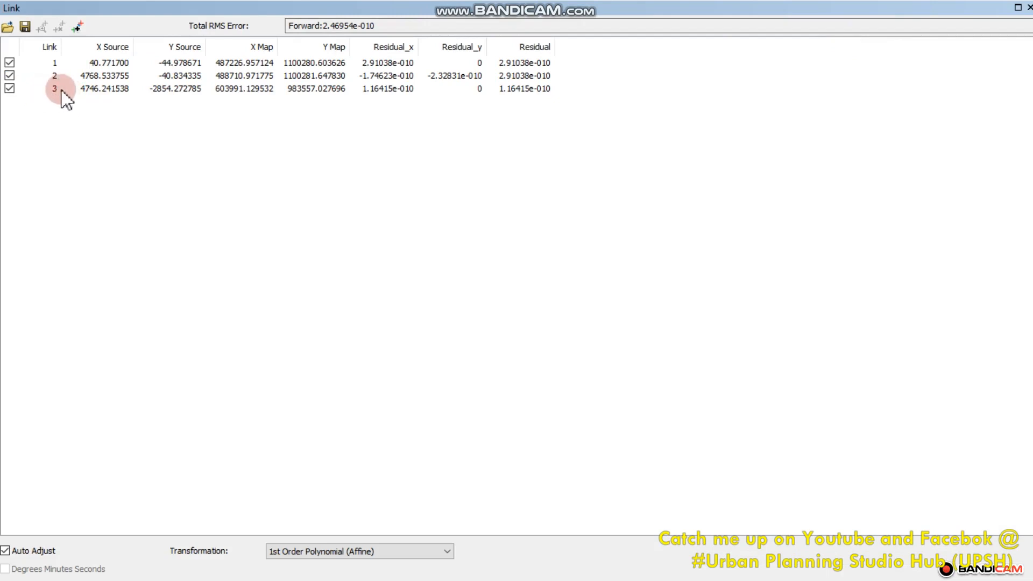
{"action": "left_click", "coordinate": [103, 92]}
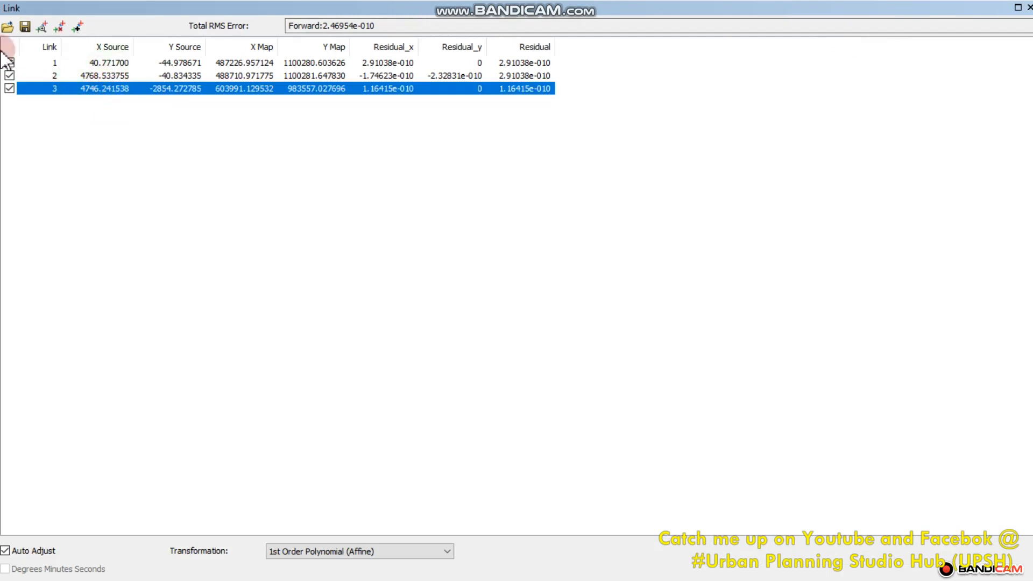
{"action": "left_click", "coordinate": [60, 27]}
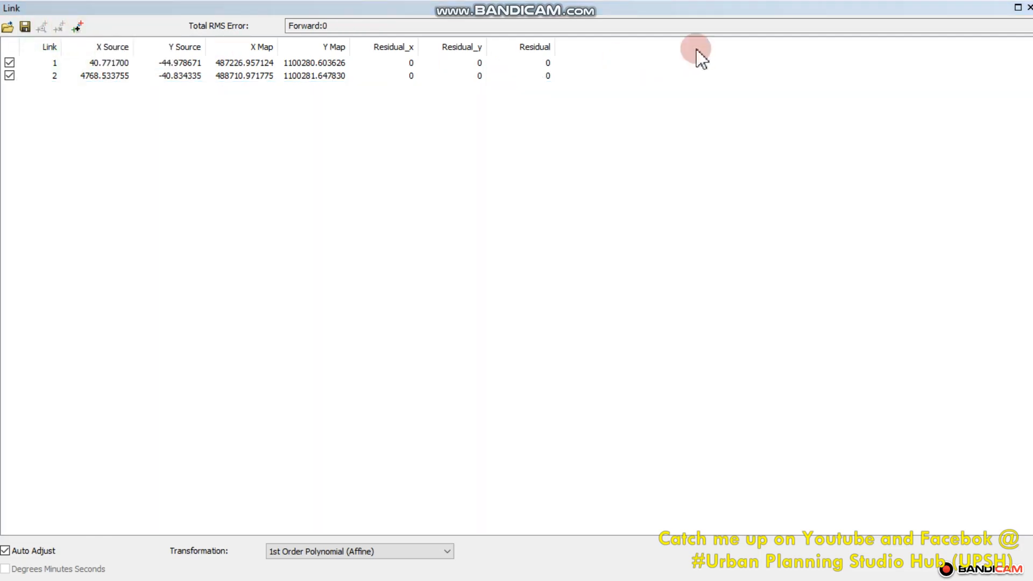
{"action": "left_click", "coordinate": [1028, 7]}
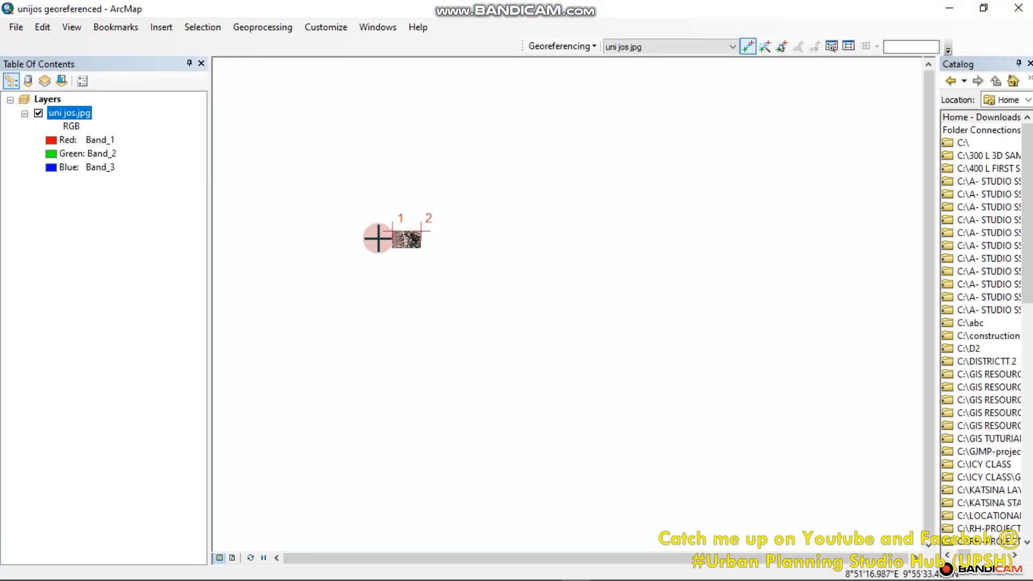
Step: Place the third control point on the red marker at the image's lower-right corner and open its DMS longitude and latitude entry
{"action": "scroll", "coordinate": [393, 252], "scroll_direction": "down", "scroll_amount": 2}
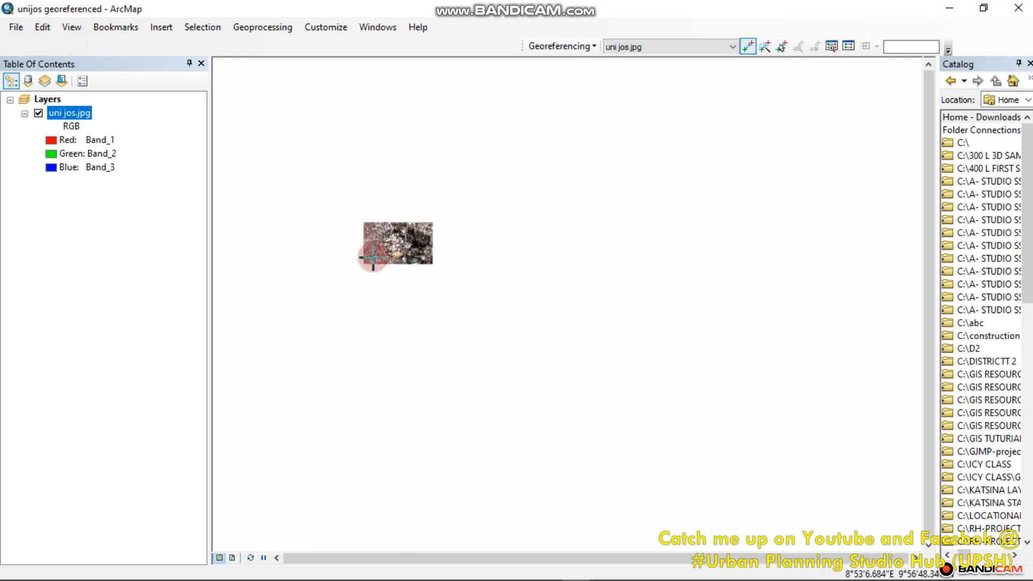
{"action": "scroll", "coordinate": [370, 258], "scroll_direction": "down", "scroll_amount": 1}
{"action": "right_click", "coordinate": [564, 226]}
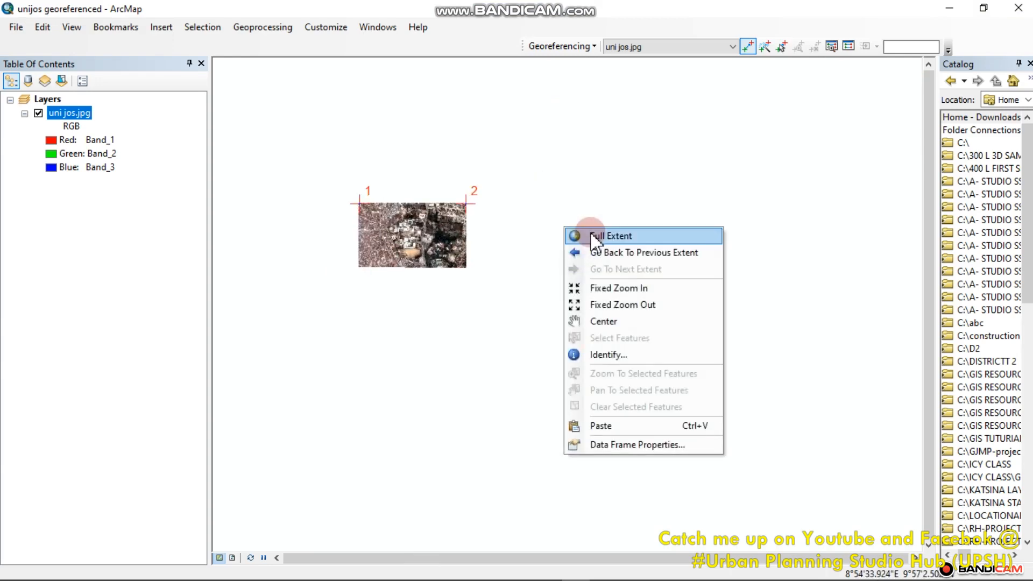
{"action": "left_click", "coordinate": [590, 233]}
{"action": "scroll", "coordinate": [791, 450], "scroll_direction": "down", "scroll_amount": 3}
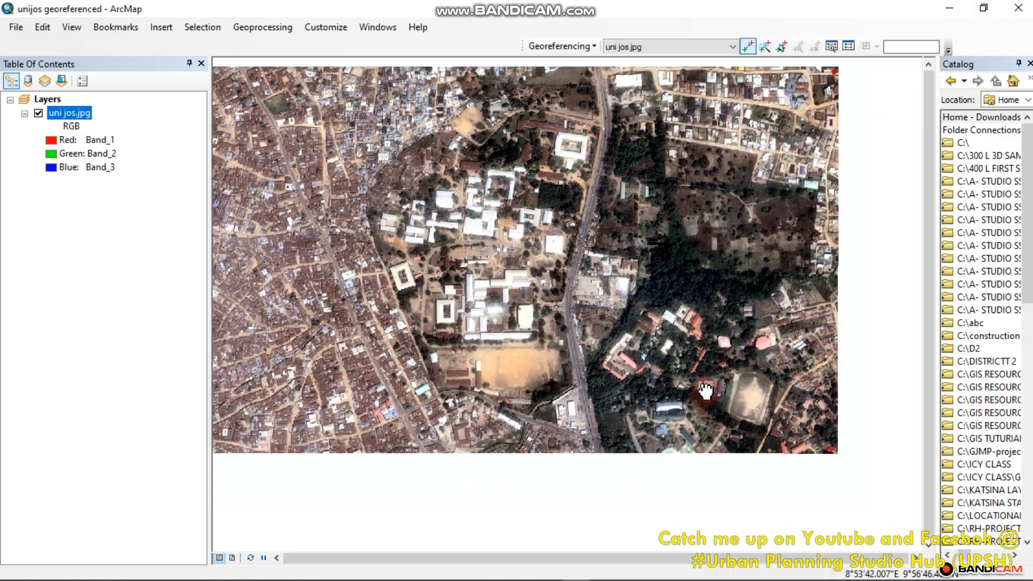
{"action": "scroll", "coordinate": [746, 396], "scroll_direction": "down", "scroll_amount": 1}
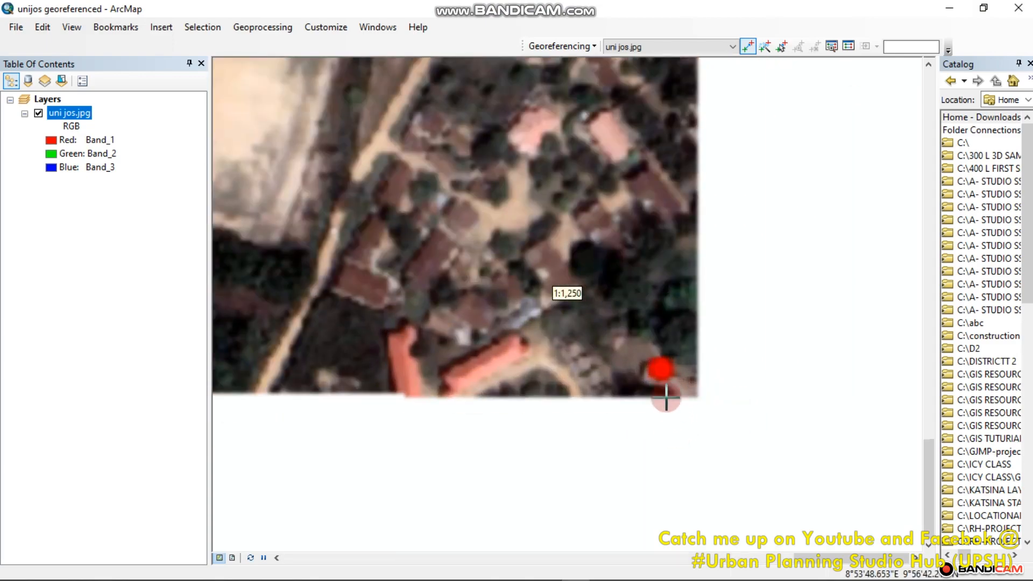
{"action": "scroll", "coordinate": [663, 385], "scroll_direction": "down", "scroll_amount": 1}
{"action": "scroll", "coordinate": [658, 369], "scroll_direction": "up", "scroll_amount": 1}
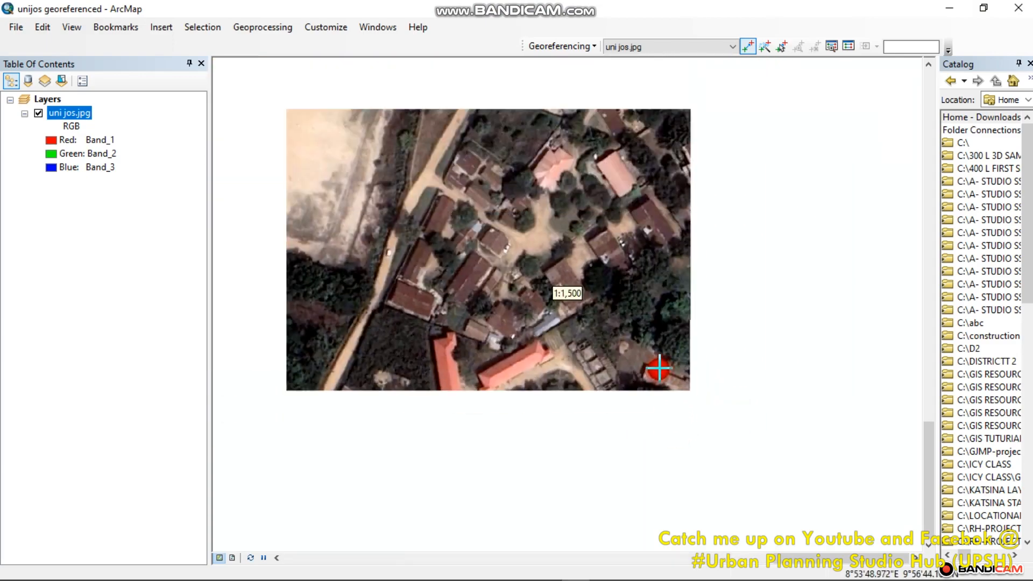
{"action": "scroll", "coordinate": [658, 370], "scroll_direction": "up", "scroll_amount": 1}
{"action": "scroll", "coordinate": [658, 370], "scroll_direction": "down", "scroll_amount": 1}
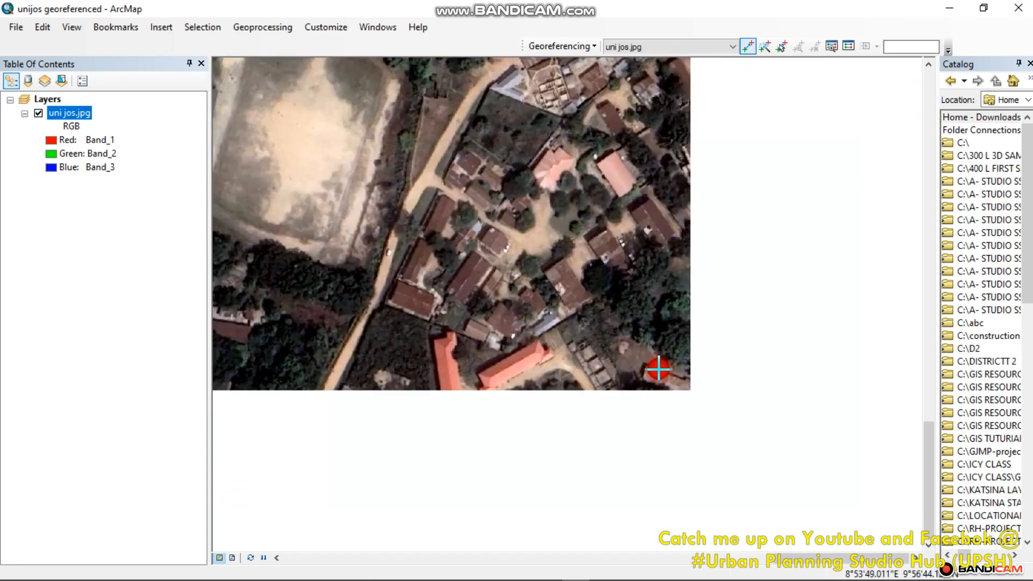
{"action": "scroll", "coordinate": [658, 368], "scroll_direction": "up", "scroll_amount": 1}
{"action": "scroll", "coordinate": [658, 368], "scroll_direction": "down", "scroll_amount": 1}
{"action": "left_click", "coordinate": [658, 368]}
{"action": "right_click", "coordinate": [657, 369]}
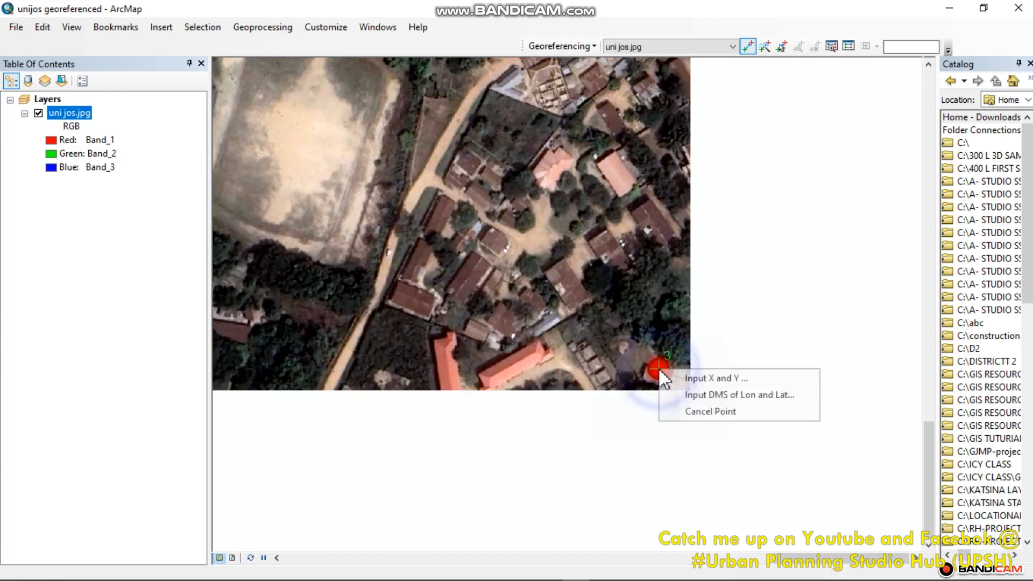
{"action": "left_click", "coordinate": [715, 394]}
{"action": "left_click", "coordinate": [565, 283]}
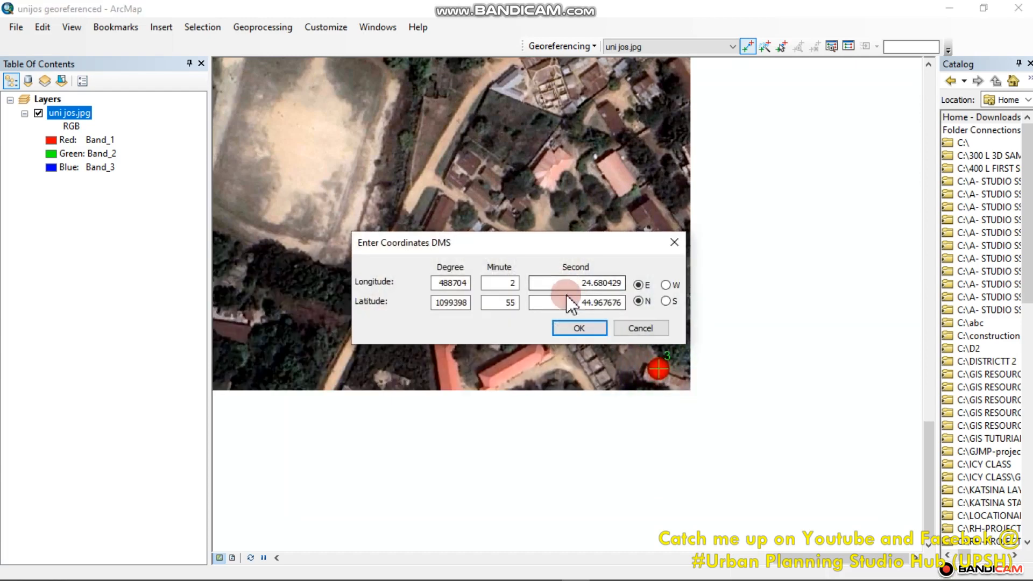
Step: Switch to Google Earth Pro and copy the full latitude value of the third UNI JOS placemark
{"action": "mouse_move", "coordinate": [471, 579]}
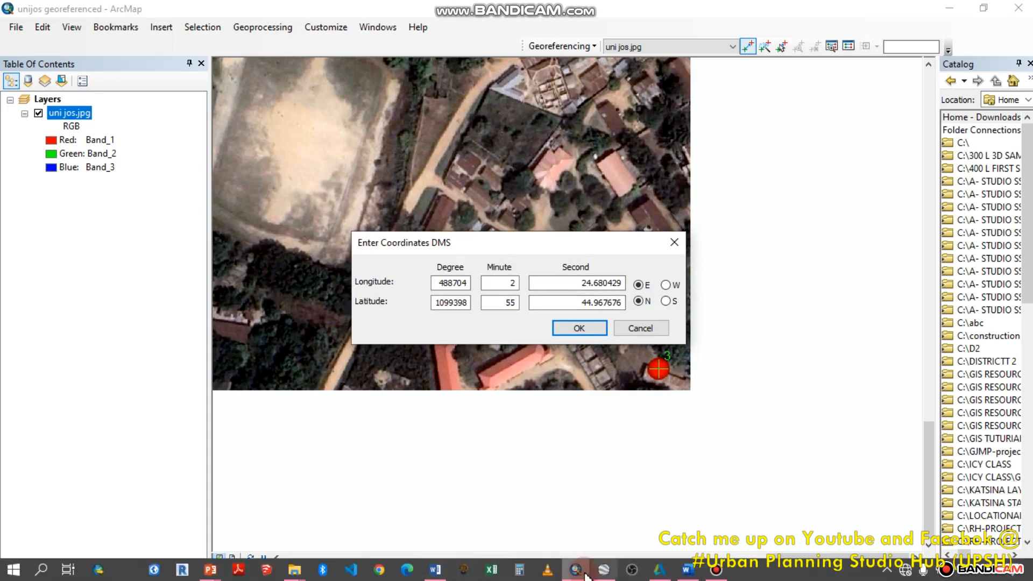
{"action": "left_click", "coordinate": [610, 573]}
{"action": "left_click_drag", "start_coordinate": [425, 94], "coordinate": [286, 94]}
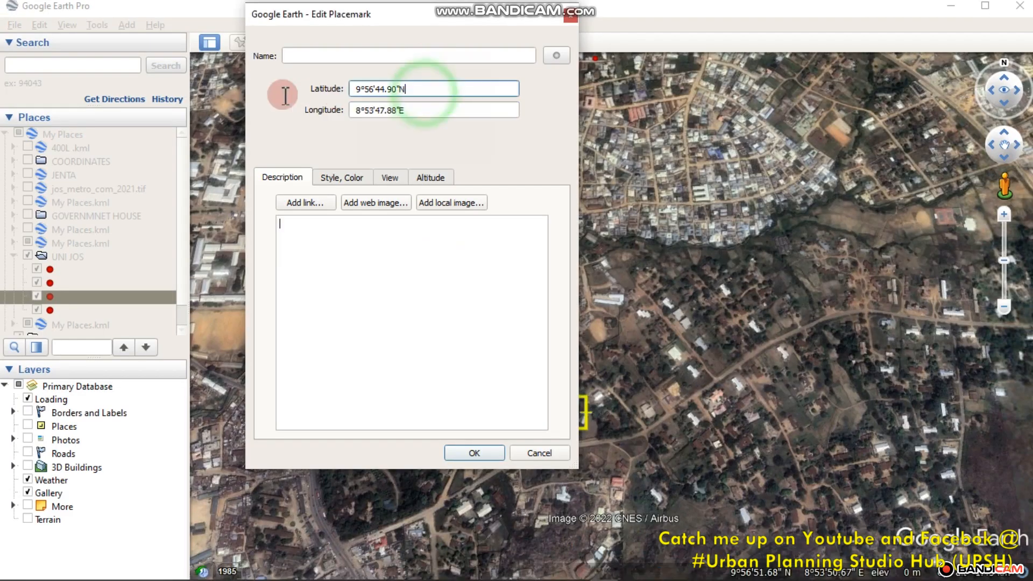
{"action": "right_click", "coordinate": [369, 88]}
{"action": "left_click", "coordinate": [400, 143]}
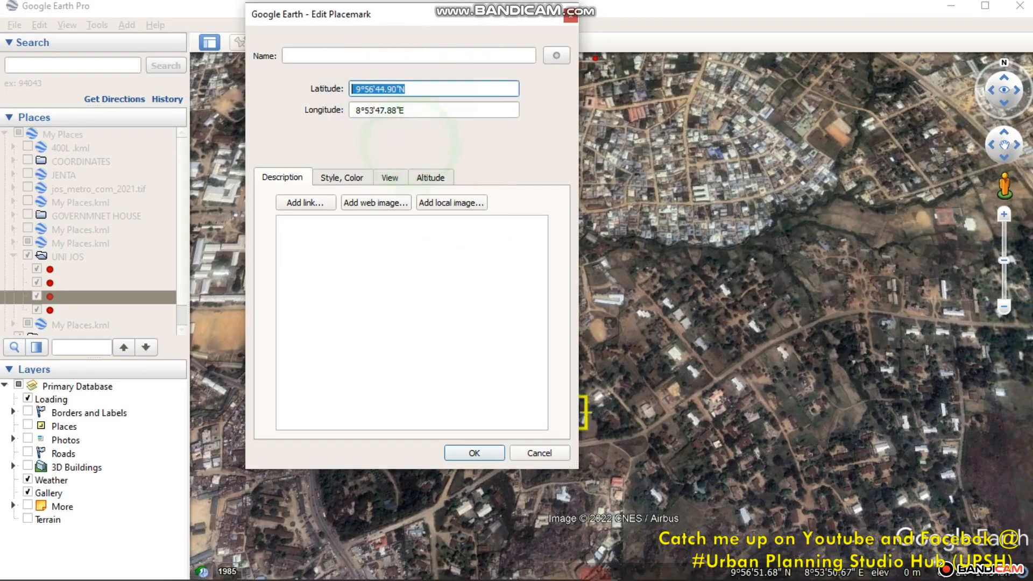
Step: Return to ArcMap and set the third control point's latitude to 9 degrees, 56 minutes, 44.90"N using the copied value
{"action": "mouse_move", "coordinate": [647, 577]}
{"action": "left_click", "coordinate": [576, 570]}
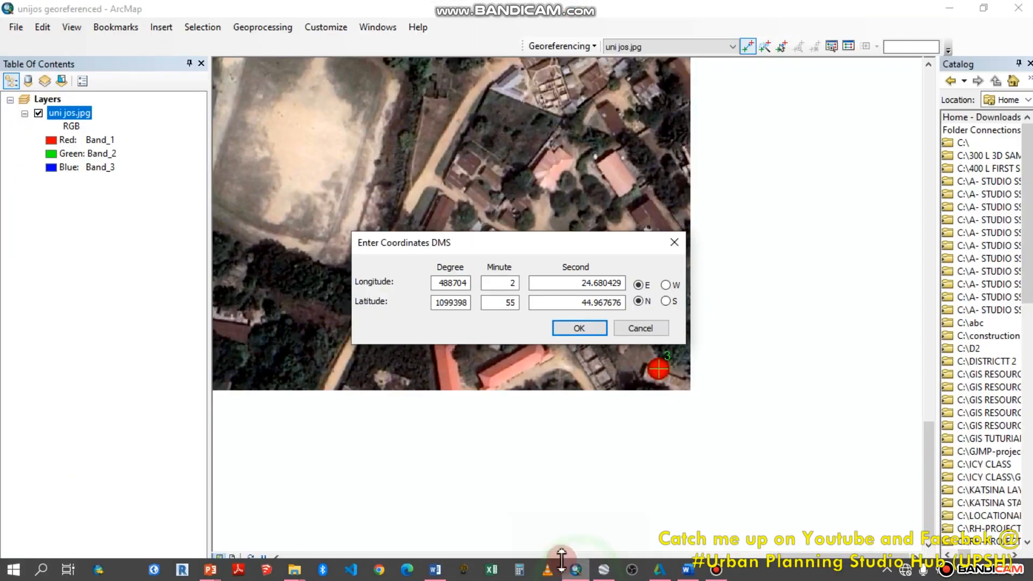
{"action": "left_click", "coordinate": [574, 288]}
{"action": "double_click", "coordinate": [558, 304]}
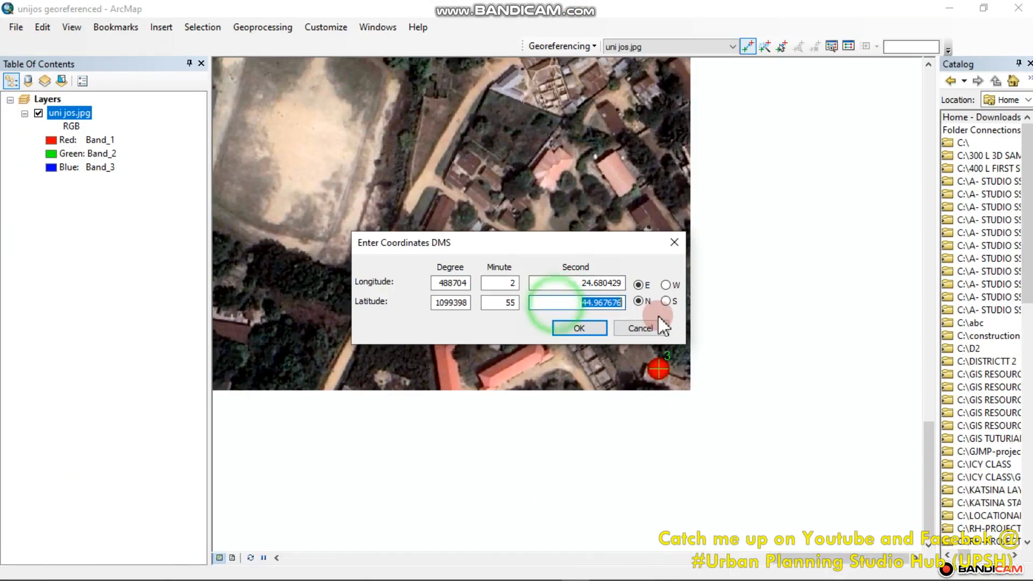
{"action": "right_click", "coordinate": [595, 300]}
{"action": "left_click", "coordinate": [635, 370]}
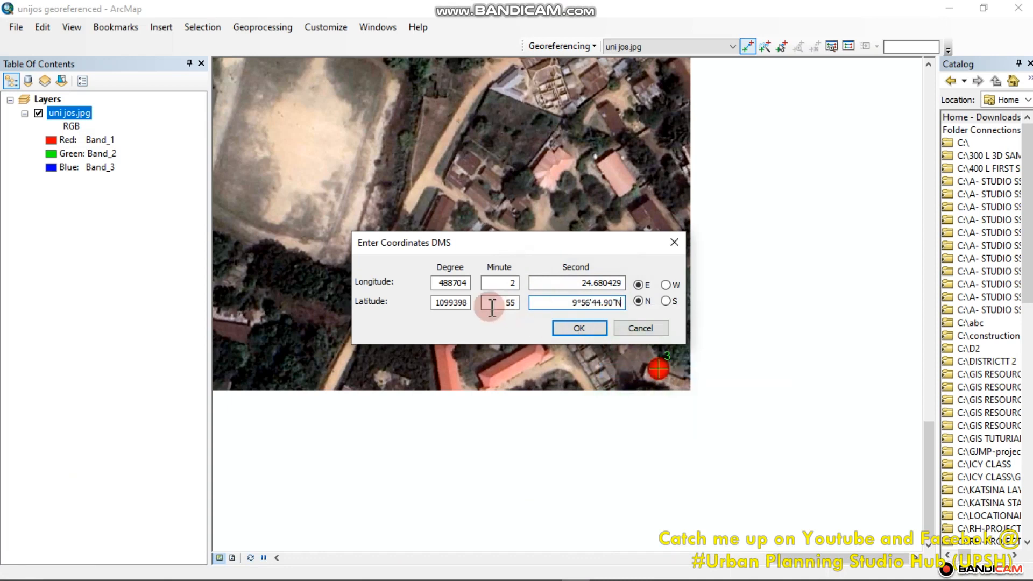
{"action": "double_click", "coordinate": [455, 303]}
{"action": "type", "text": "9"}
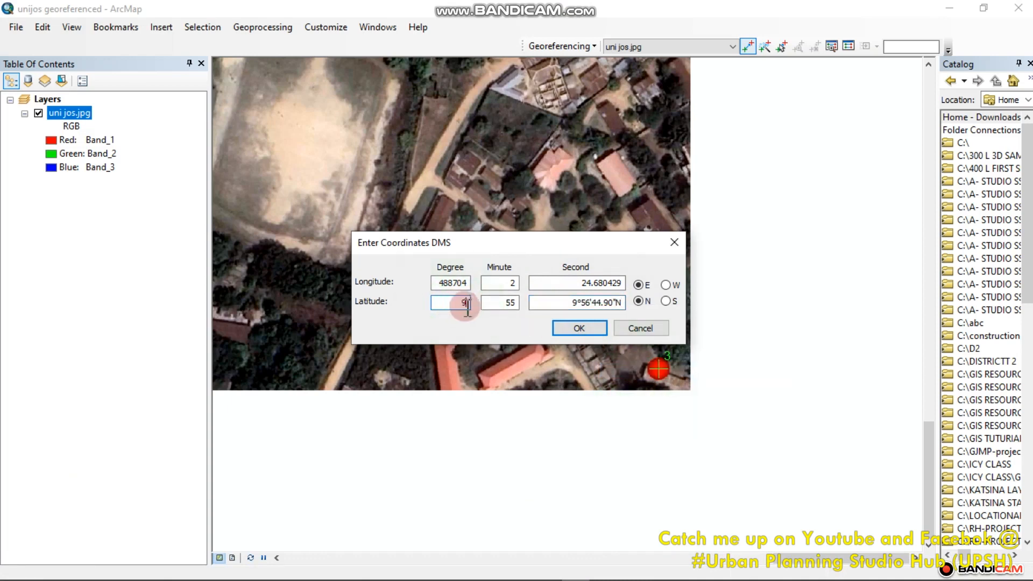
{"action": "double_click", "coordinate": [499, 303]}
{"action": "type", "text": "56"}
{"action": "left_click_drag", "start_coordinate": [592, 302], "coordinate": [535, 301]}
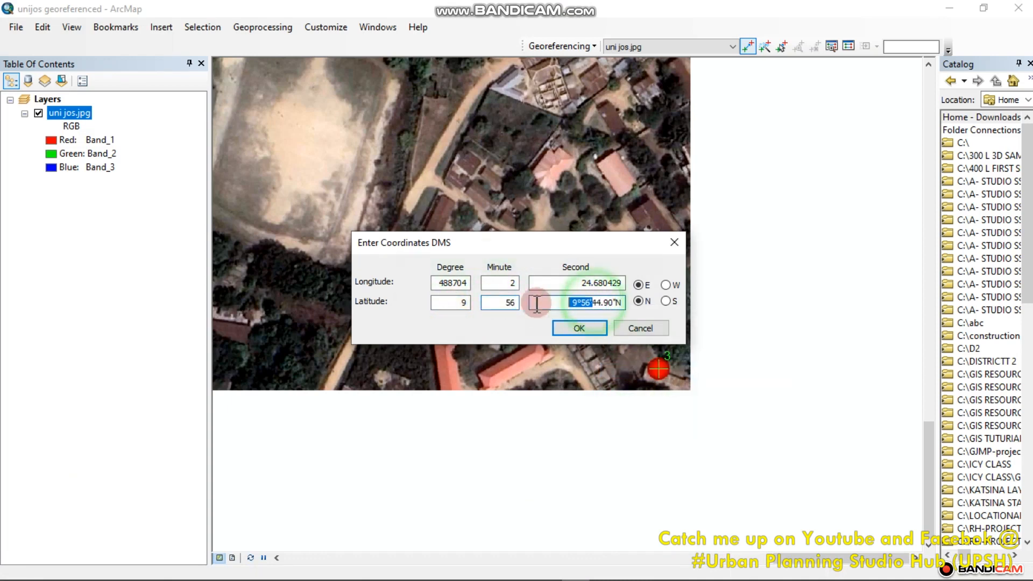
{"action": "key", "text": "BackSpace"}
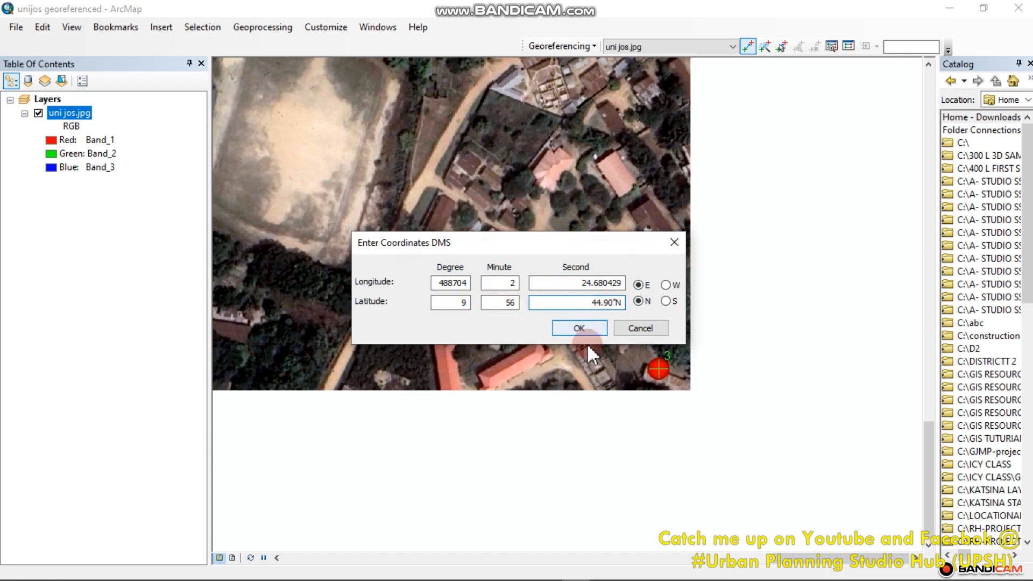
Step: Switch to Google Earth Pro and copy the full longitude value of the third UNI JOS placemark
{"action": "mouse_move", "coordinate": [545, 555]}
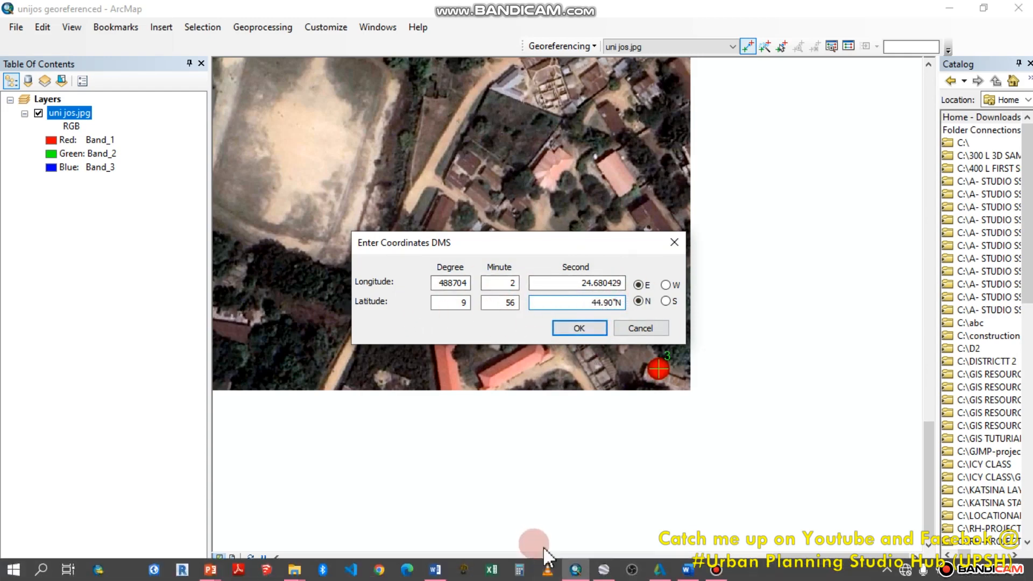
{"action": "left_click", "coordinate": [603, 571]}
{"action": "left_click", "coordinate": [441, 111]}
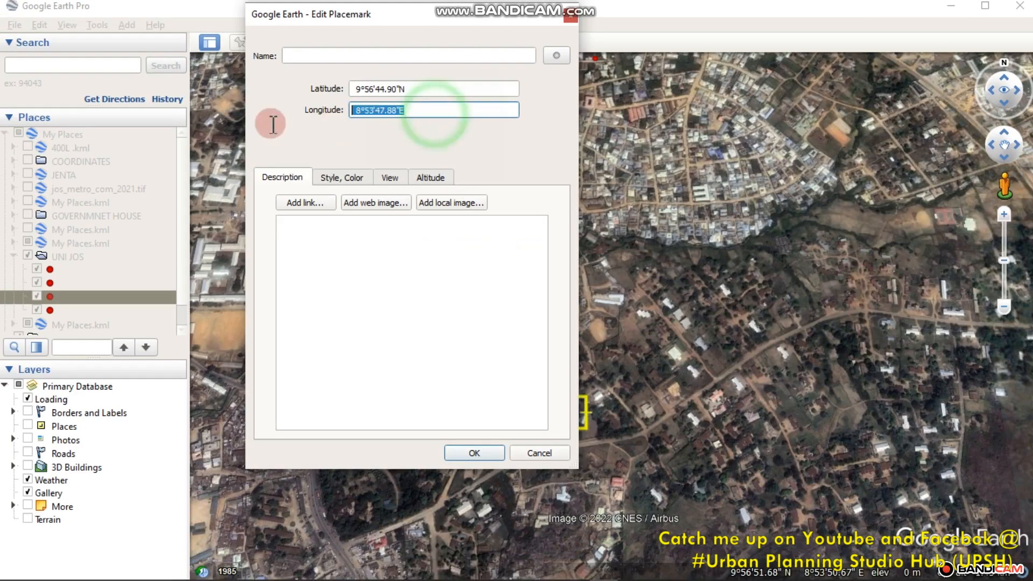
{"action": "right_click", "coordinate": [365, 112]}
{"action": "left_click", "coordinate": [397, 177]}
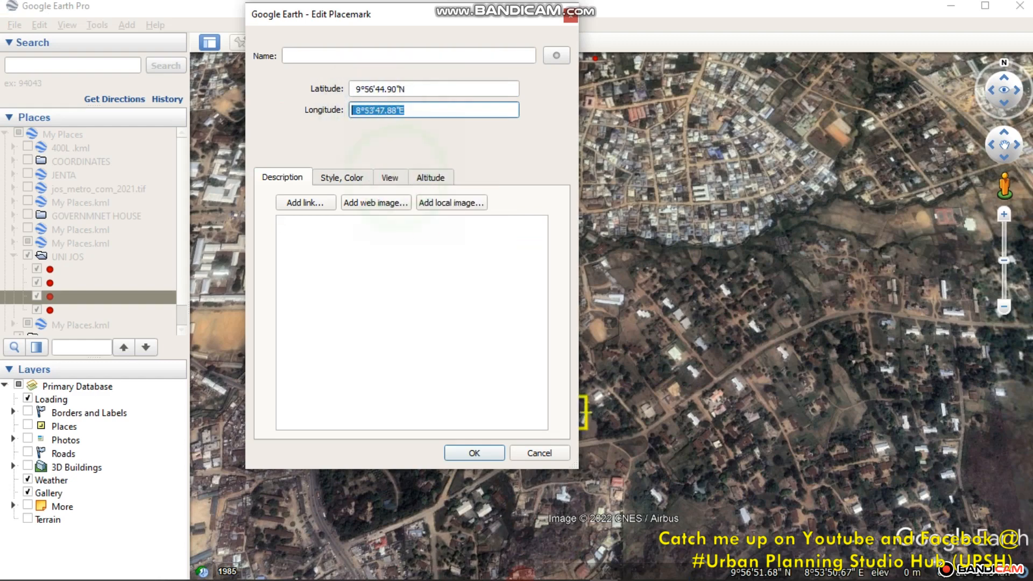
Step: Return to ArcMap, set the third control point's longitude to 8 degrees, 53 minutes, 47.88"E using the copied value and apply the coordinates
{"action": "left_click", "coordinate": [576, 570]}
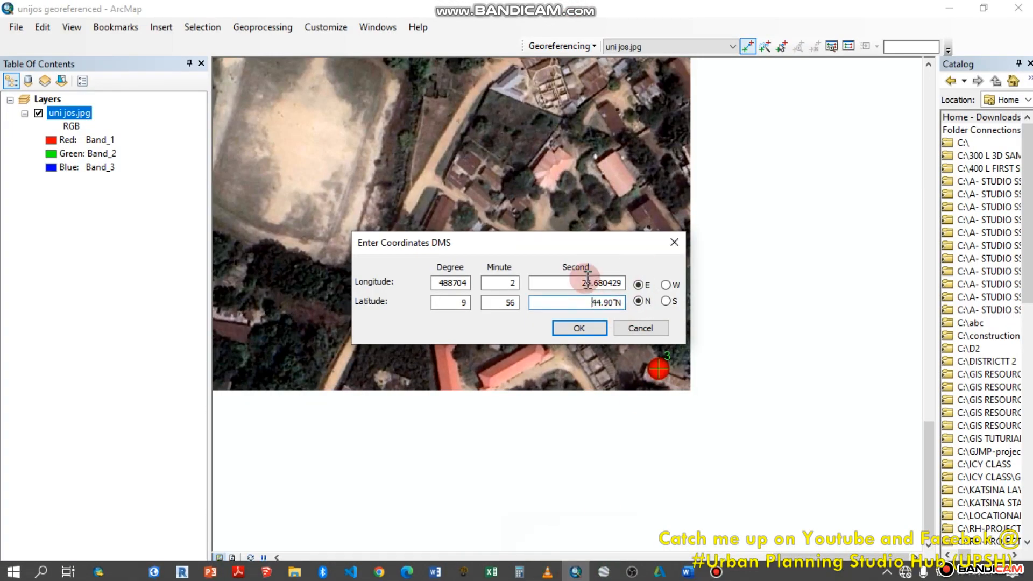
{"action": "left_click_drag", "start_coordinate": [542, 283], "coordinate": [625, 283]}
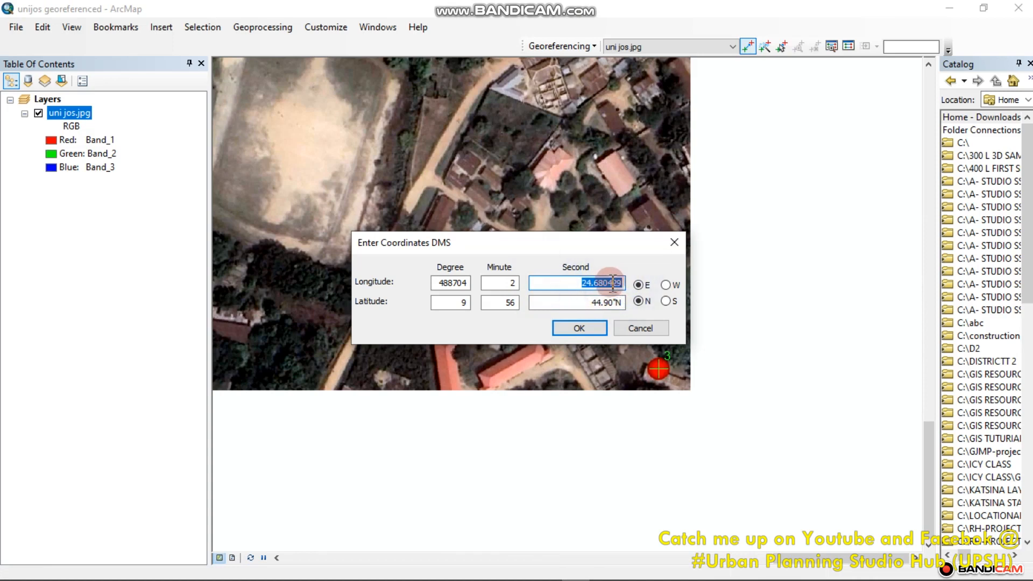
{"action": "right_click", "coordinate": [615, 285]}
{"action": "left_click", "coordinate": [646, 348]}
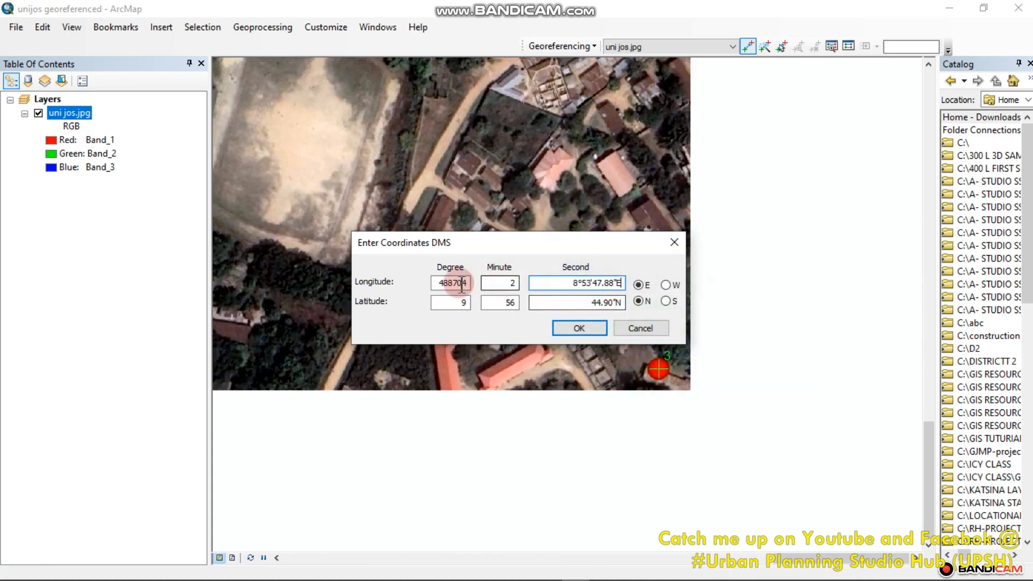
{"action": "double_click", "coordinate": [455, 283]}
{"action": "type", "text": "8"}
{"action": "left_click", "coordinate": [507, 284]}
{"action": "double_click", "coordinate": [507, 287]}
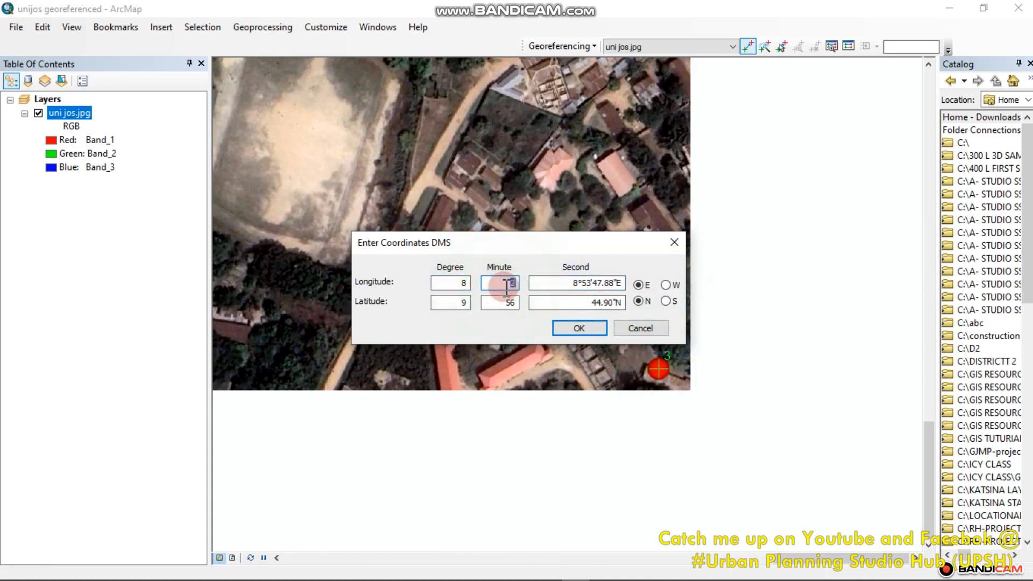
{"action": "type", "text": "53"}
{"action": "left_click", "coordinate": [594, 284]}
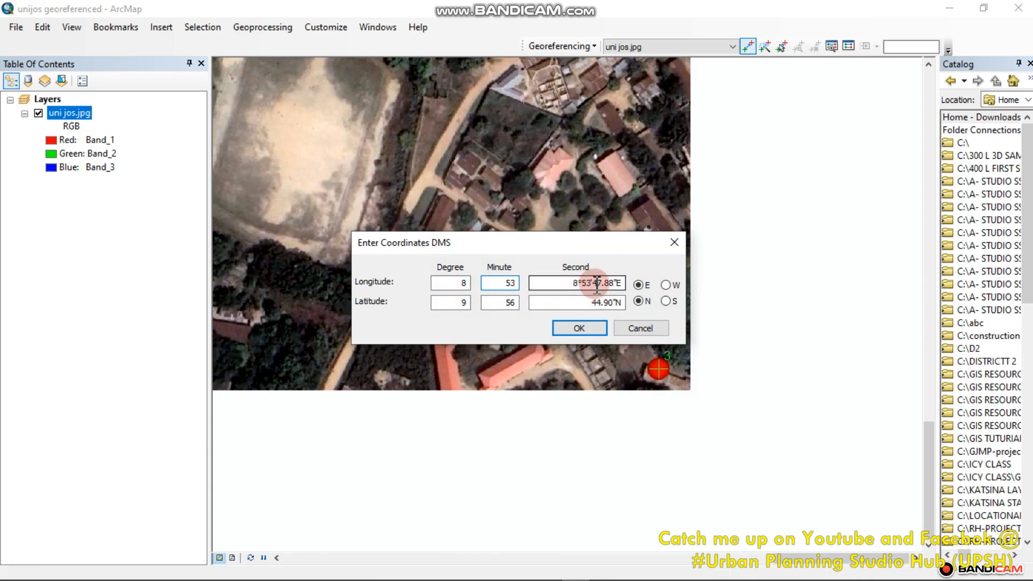
{"action": "left_click_drag", "start_coordinate": [597, 284], "coordinate": [512, 282]}
{"action": "key", "text": "BackSpace"}
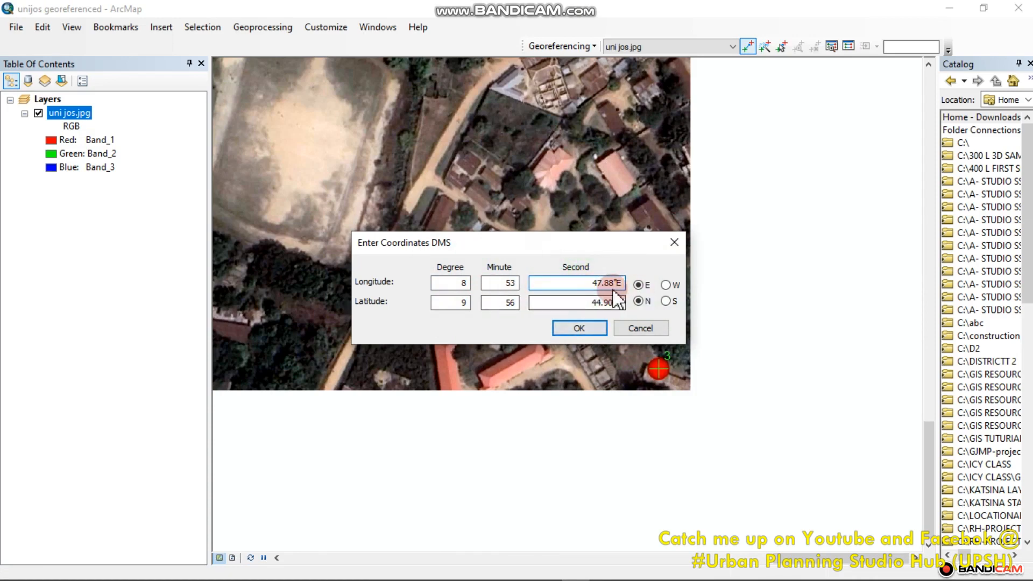
{"action": "left_click", "coordinate": [579, 328]}
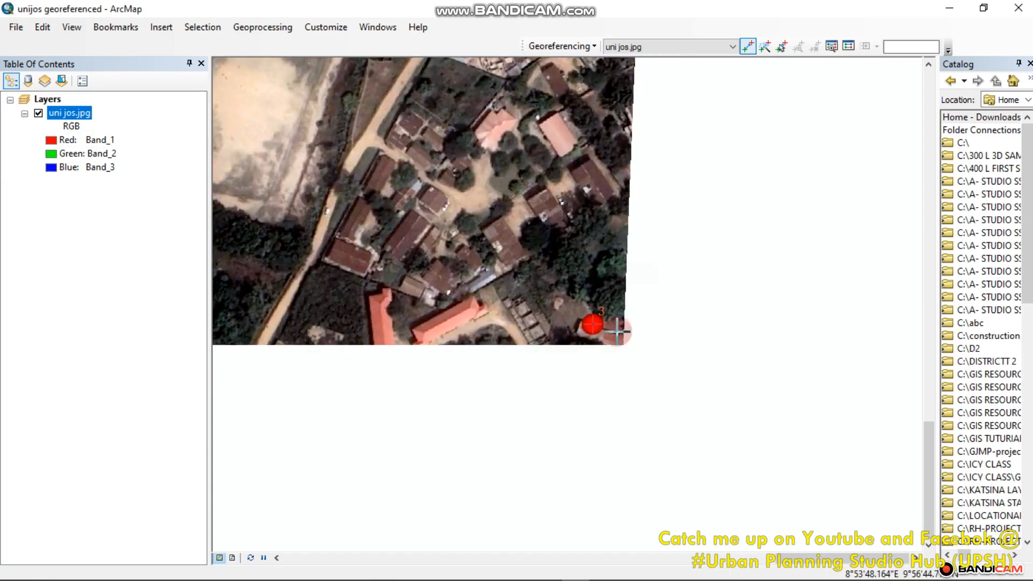
{"action": "scroll", "coordinate": [677, 367], "scroll_direction": "down", "scroll_amount": 3}
{"action": "scroll", "coordinate": [660, 375], "scroll_direction": "down", "scroll_amount": 3}
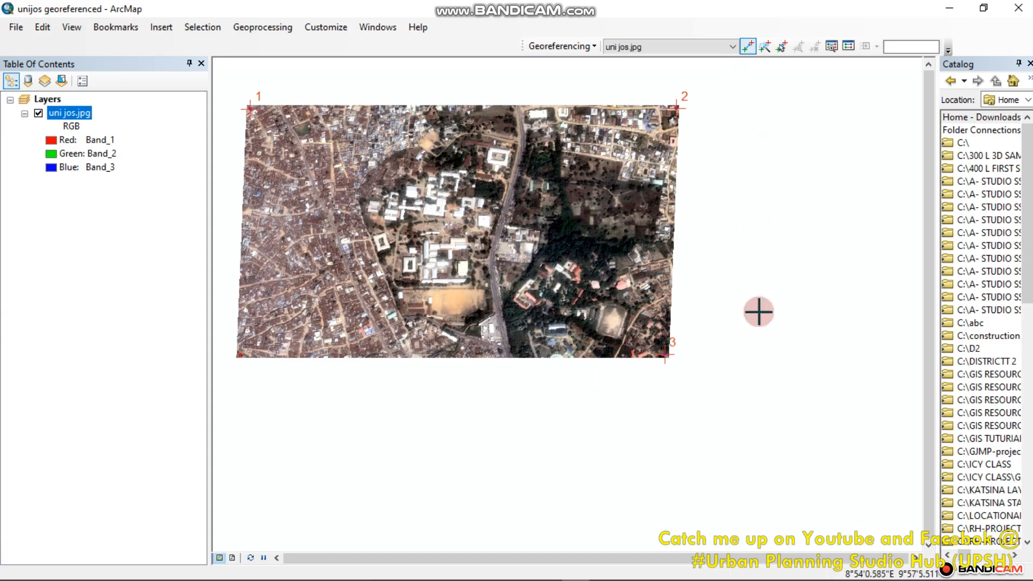
Step: Inspect the third control point on the image's lower-right corner marker, delete link 3 from the link table and close the table
{"action": "scroll", "coordinate": [650, 367], "scroll_direction": "down", "scroll_amount": 5}
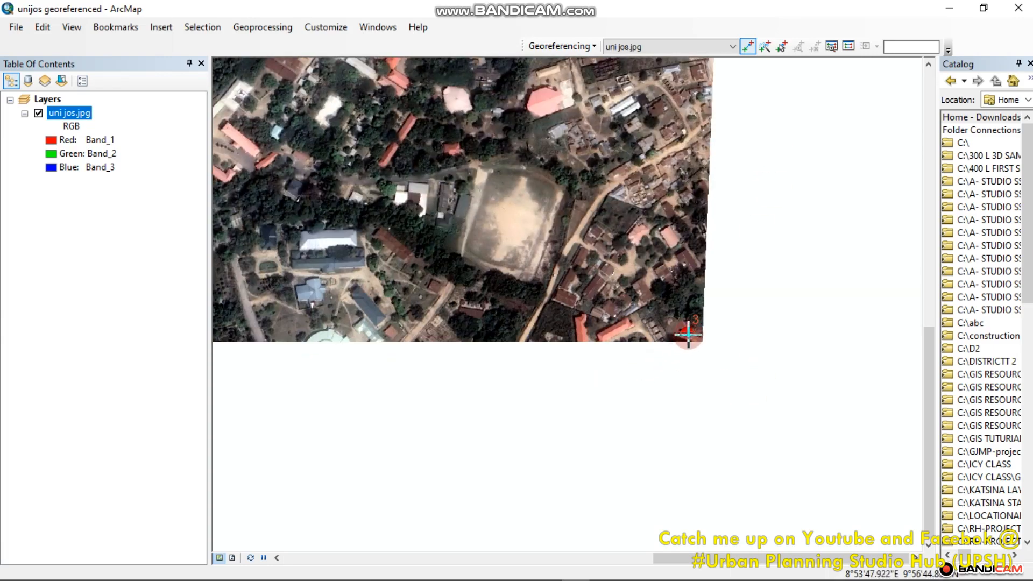
{"action": "scroll", "coordinate": [689, 335], "scroll_direction": "down", "scroll_amount": 4}
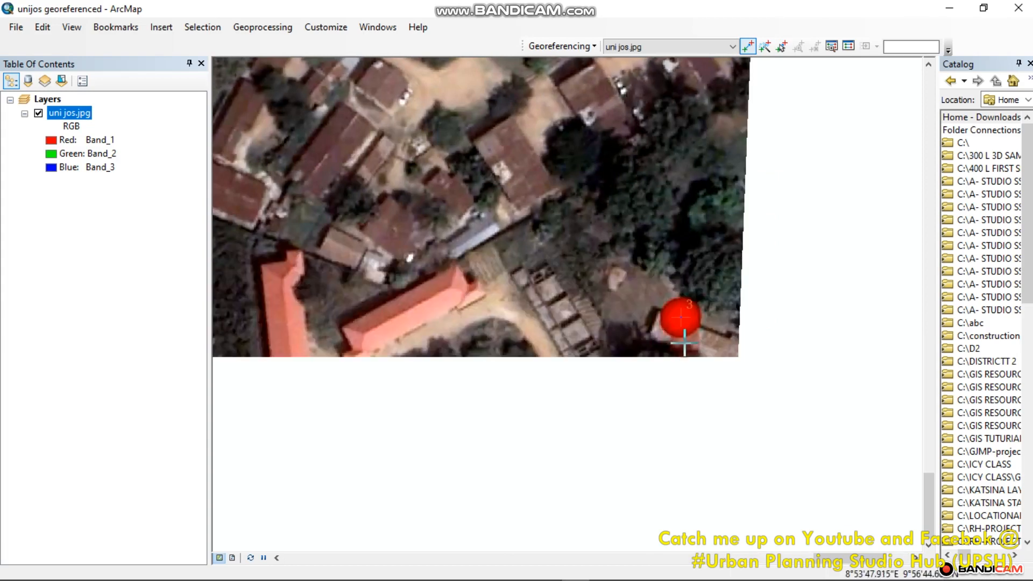
{"action": "scroll", "coordinate": [681, 344], "scroll_direction": "up", "scroll_amount": 5}
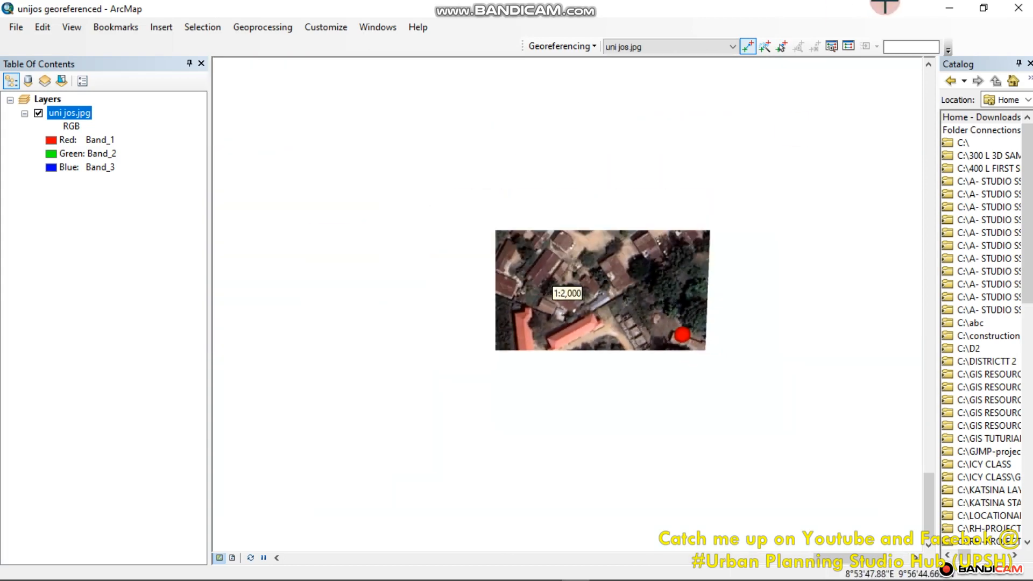
{"action": "left_click", "coordinate": [849, 45]}
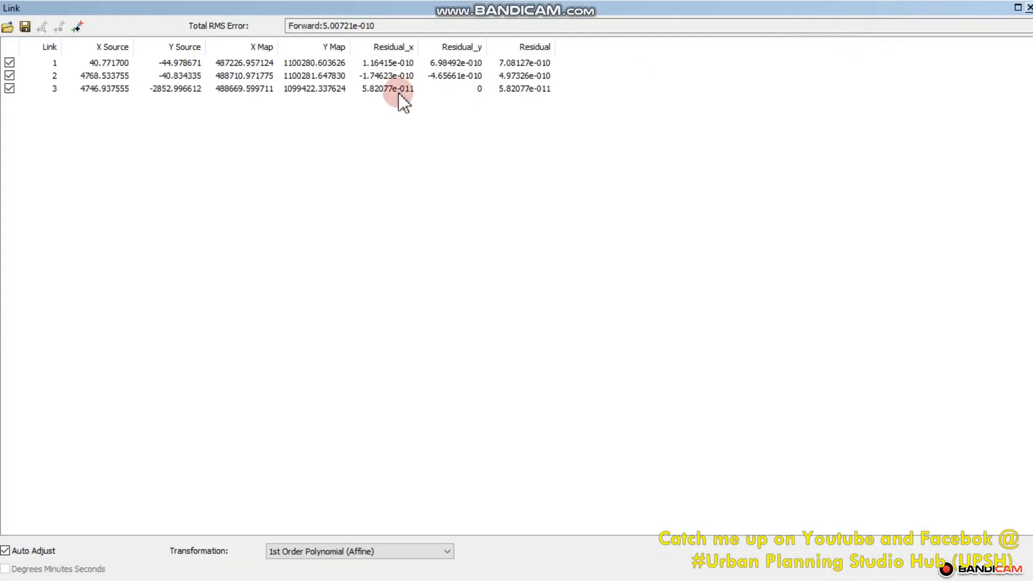
{"action": "left_click", "coordinate": [248, 89]}
{"action": "left_click", "coordinate": [59, 26]}
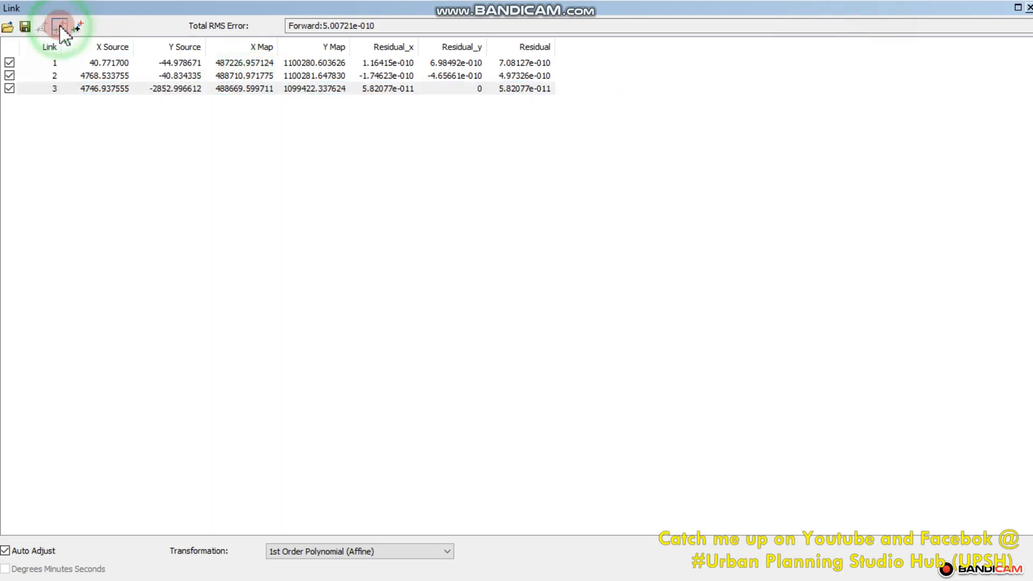
{"action": "left_click", "coordinate": [1029, 8]}
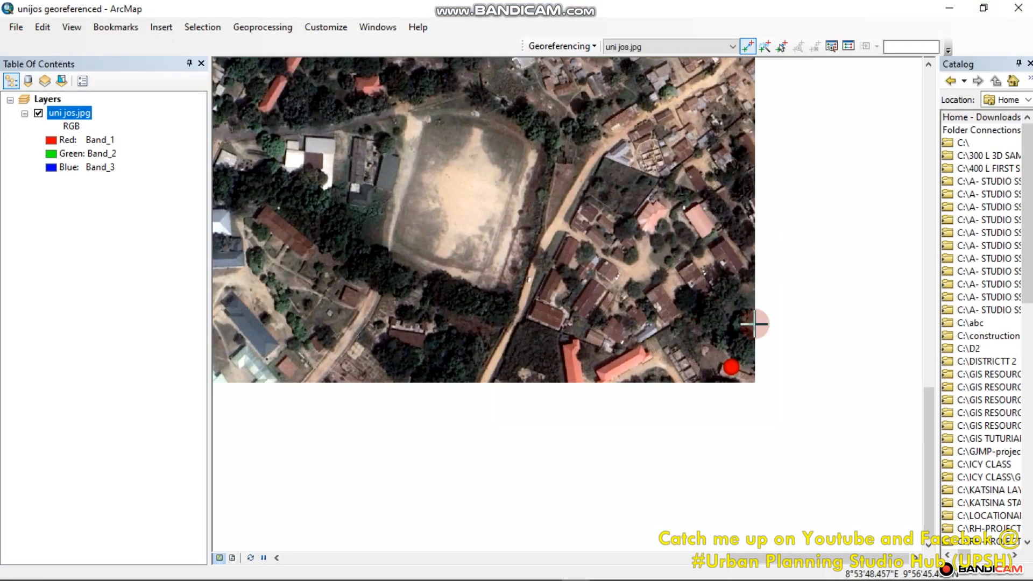
Step: Place the third control point again on the red marker at the image's lower-right corner and open its DMS longitude and latitude entry
{"action": "scroll", "coordinate": [755, 323], "scroll_direction": "down", "scroll_amount": 3}
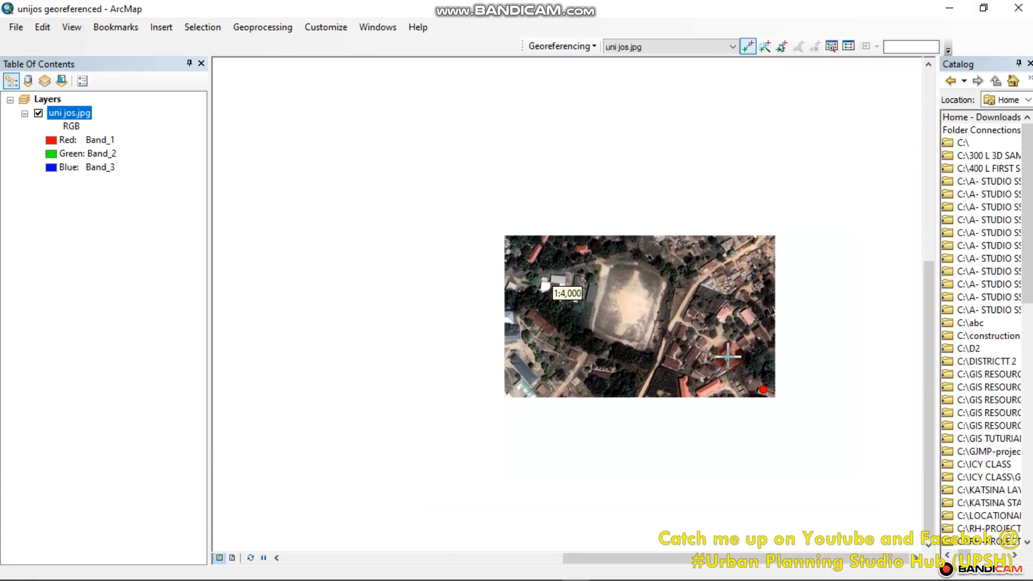
{"action": "scroll", "coordinate": [727, 356], "scroll_direction": "down", "scroll_amount": 2}
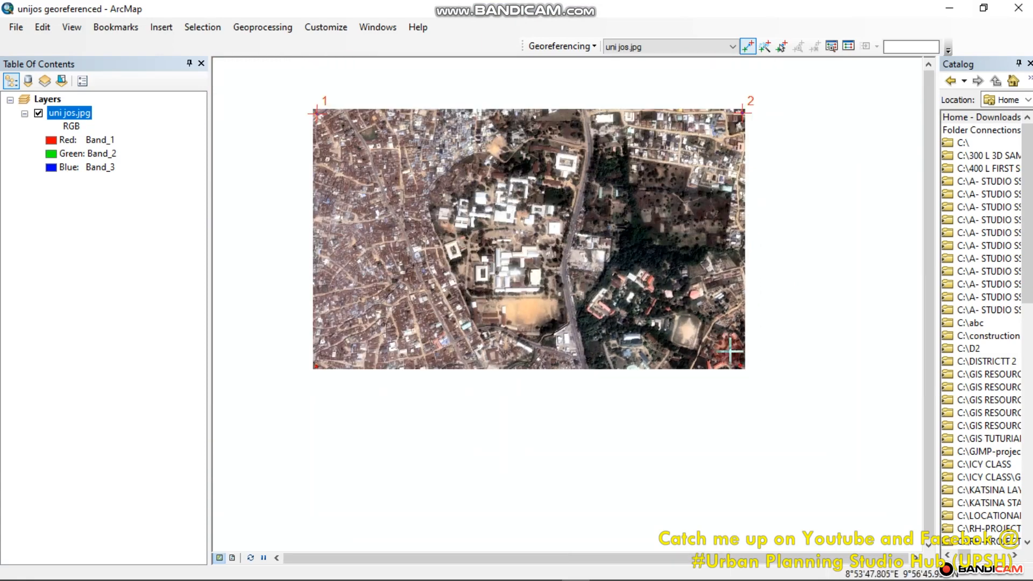
{"action": "left_click_drag", "start_coordinate": [719, 344], "coordinate": [618, 294]}
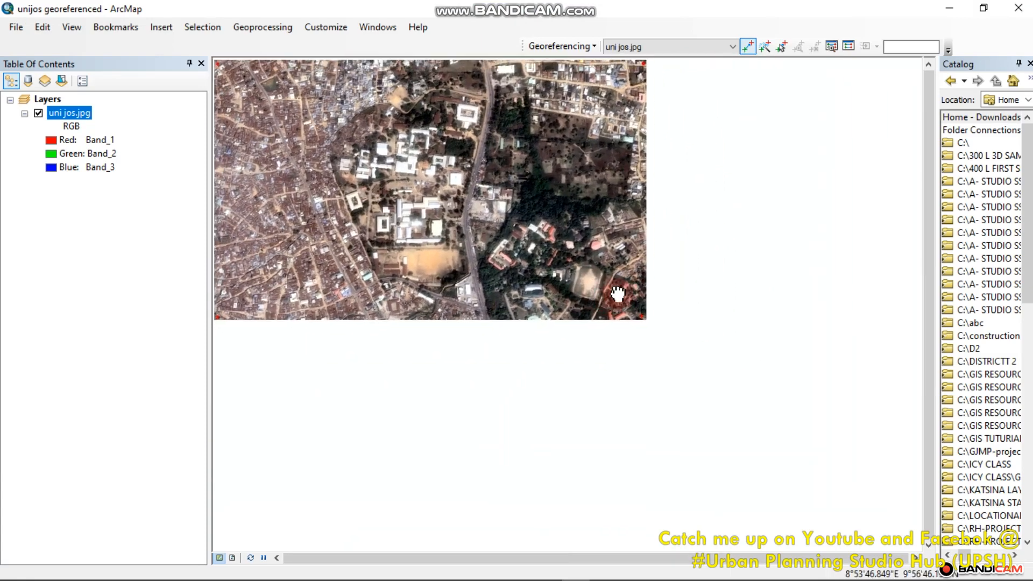
{"action": "scroll", "coordinate": [670, 323], "scroll_direction": "down", "scroll_amount": 2}
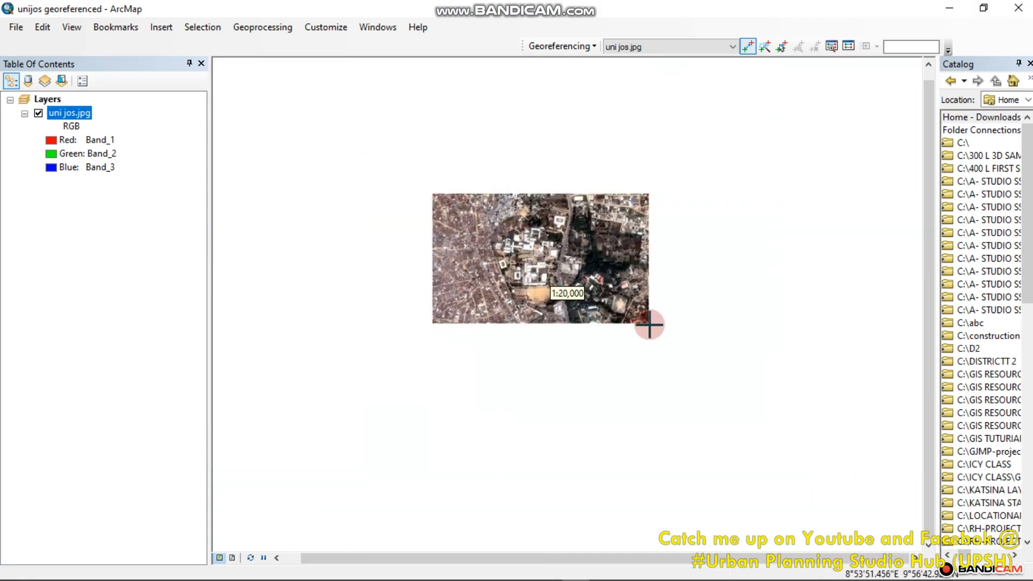
{"action": "scroll", "coordinate": [650, 325], "scroll_direction": "up", "scroll_amount": 2}
{"action": "scroll", "coordinate": [650, 324], "scroll_direction": "up", "scroll_amount": 4}
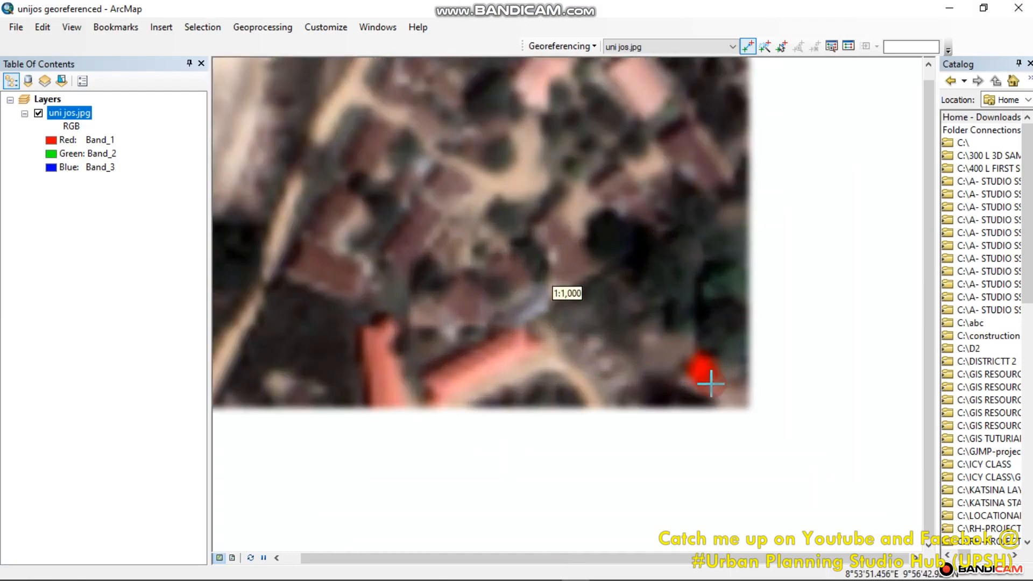
{"action": "scroll", "coordinate": [710, 382], "scroll_direction": "up", "scroll_amount": 1}
{"action": "scroll", "coordinate": [707, 395], "scroll_direction": "down", "scroll_amount": 3}
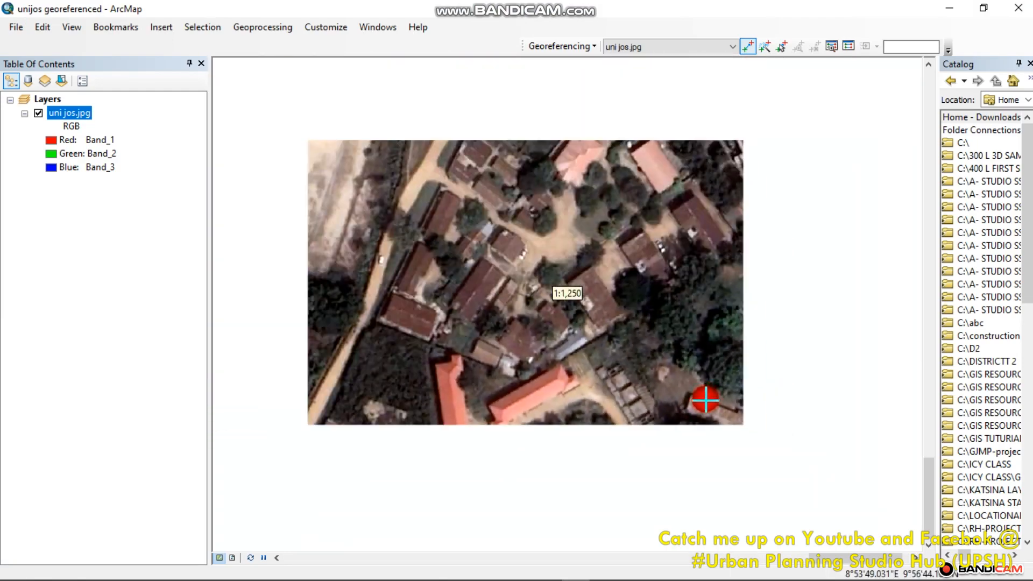
{"action": "scroll", "coordinate": [706, 400], "scroll_direction": "down", "scroll_amount": 1}
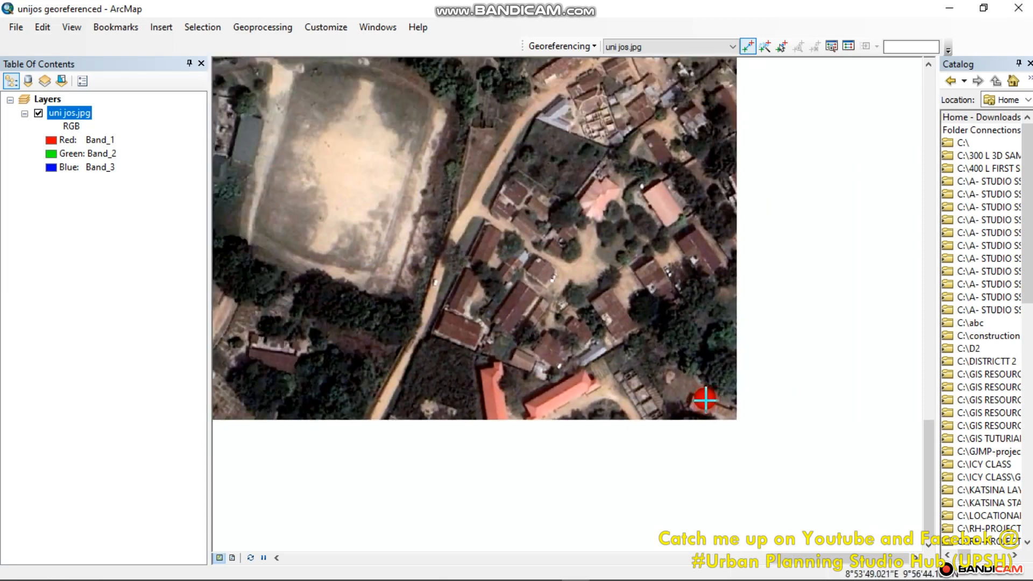
{"action": "scroll", "coordinate": [706, 400], "scroll_direction": "down", "scroll_amount": 1}
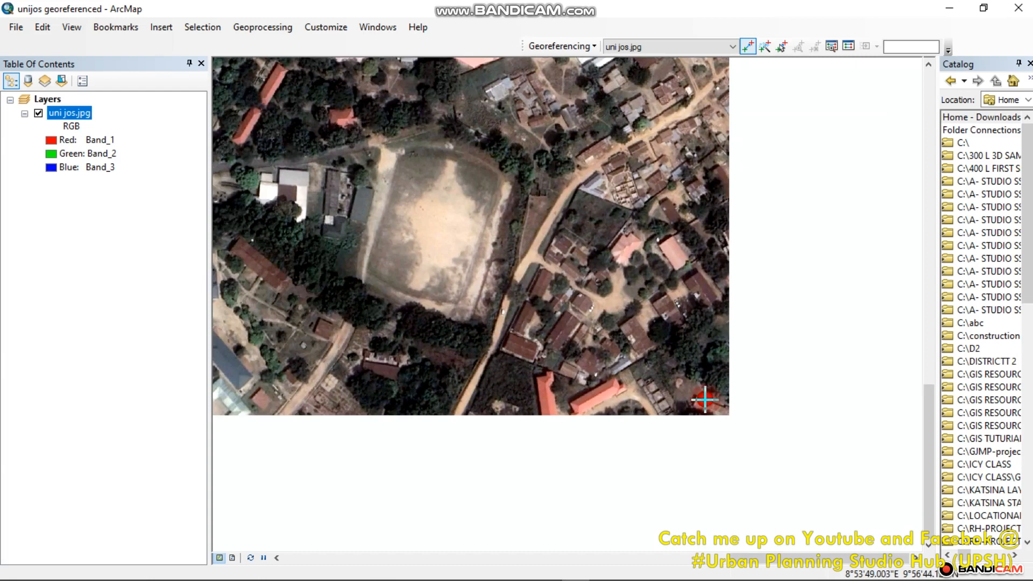
{"action": "scroll", "coordinate": [706, 400], "scroll_direction": "up", "scroll_amount": 1}
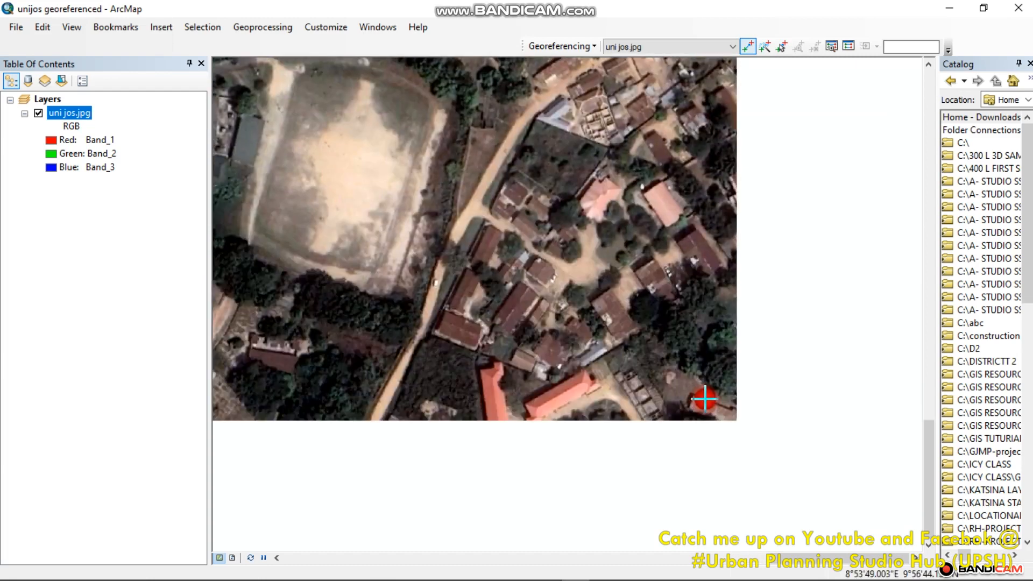
{"action": "left_click", "coordinate": [704, 399]}
{"action": "right_click", "coordinate": [789, 371]}
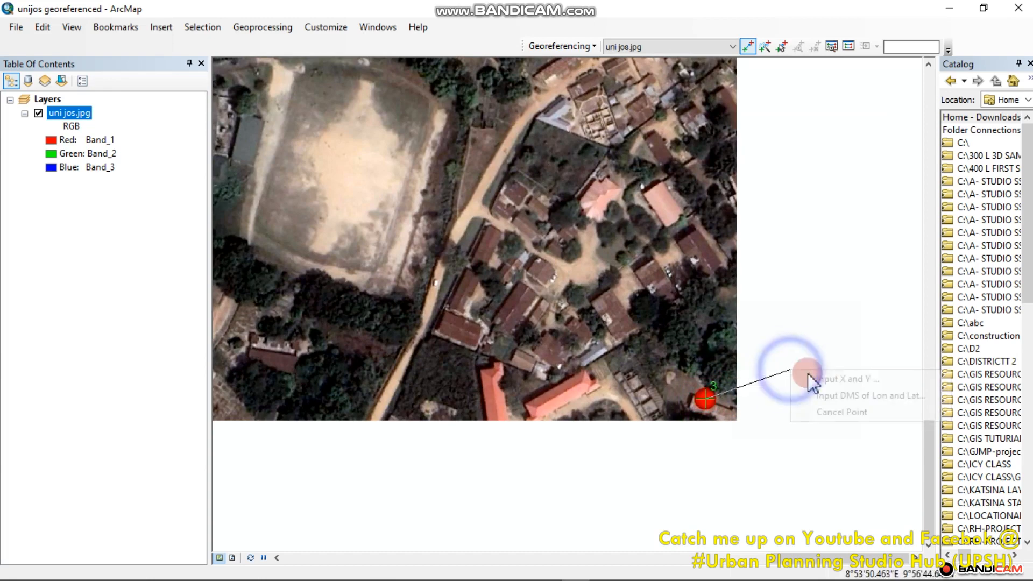
{"action": "left_click", "coordinate": [828, 396]}
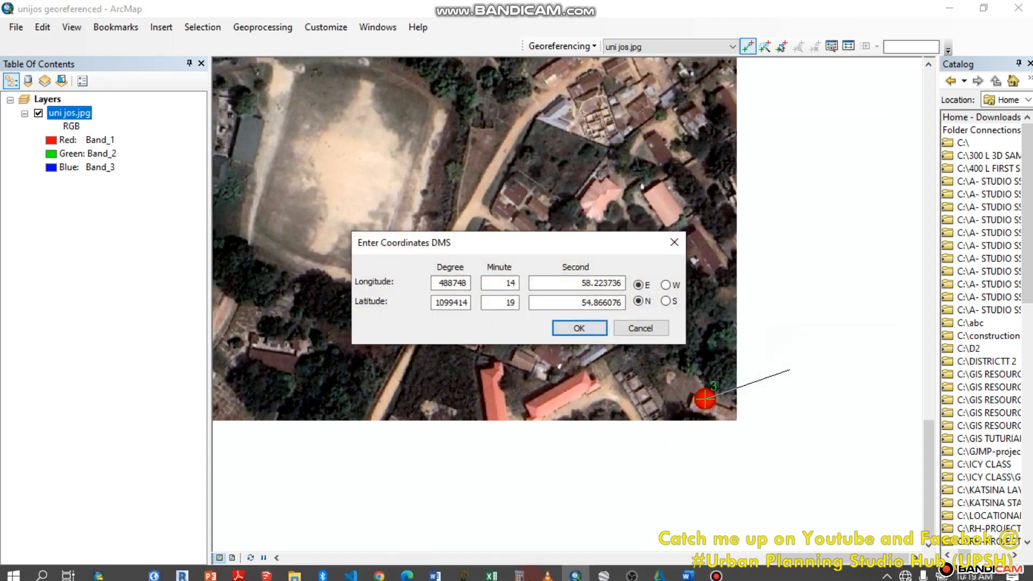
Step: Switch to Google Earth Pro and copy the full longitude of the third UNI JOS placemark
{"action": "left_click", "coordinate": [599, 576]}
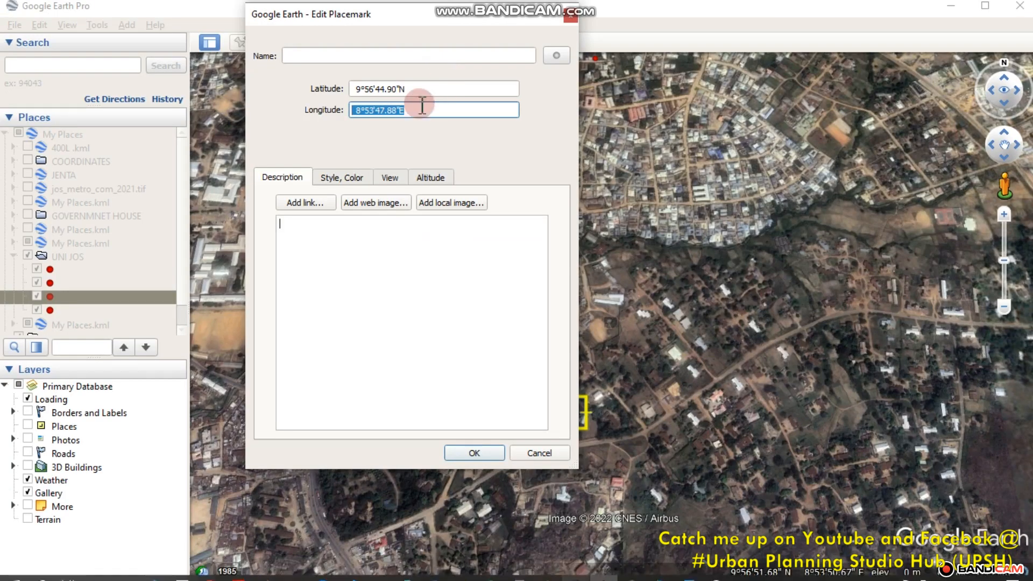
{"action": "right_click", "coordinate": [393, 109]}
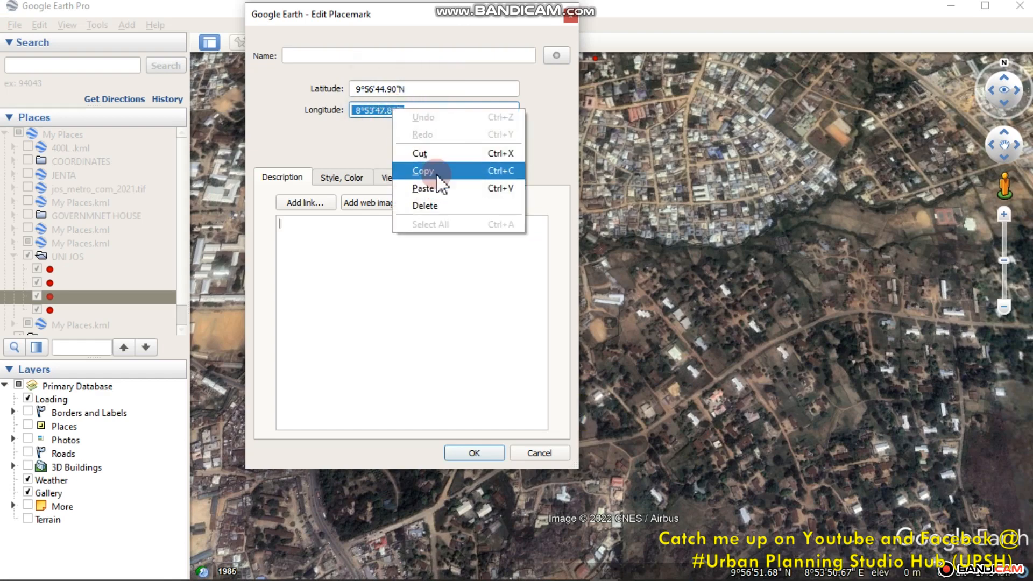
{"action": "left_click", "coordinate": [423, 171]}
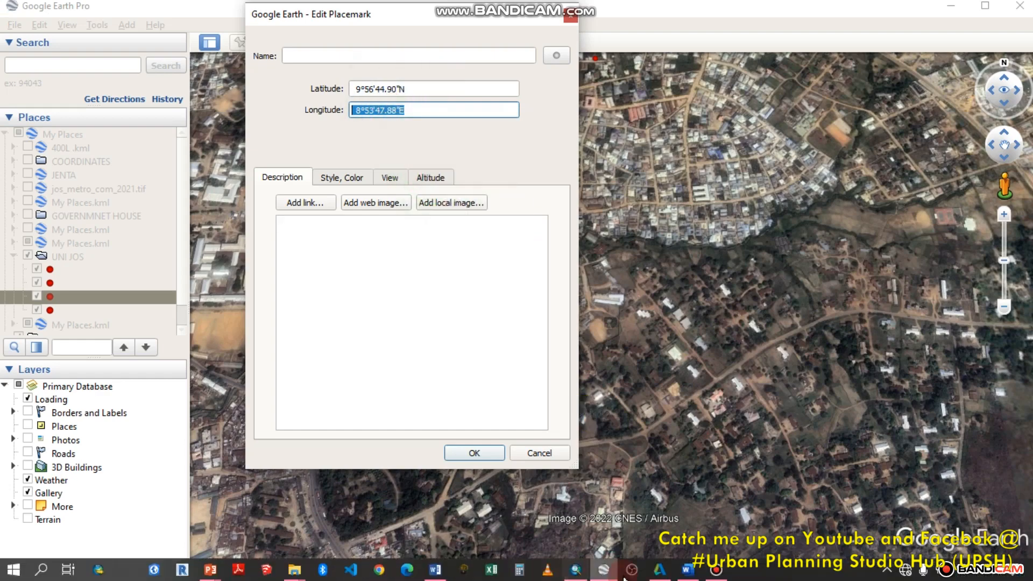
Step: Return to ArcMap and set the replaced third control point's longitude to 8 degrees, 53 minutes, 47.88"E using the copied value
{"action": "left_click", "coordinate": [575, 575]}
{"action": "left_click", "coordinate": [489, 284]}
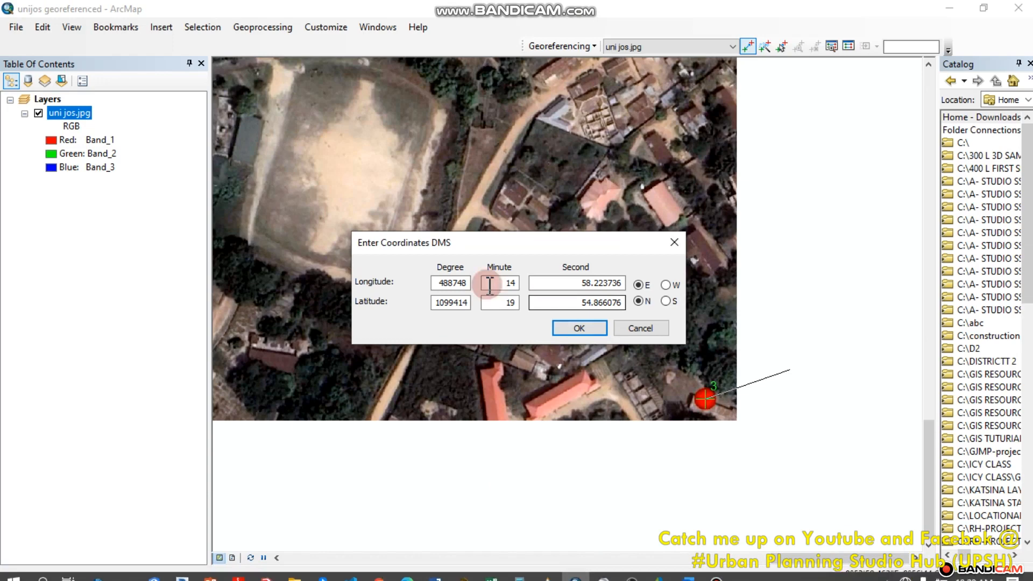
{"action": "double_click", "coordinate": [591, 284]}
{"action": "right_click", "coordinate": [595, 283]}
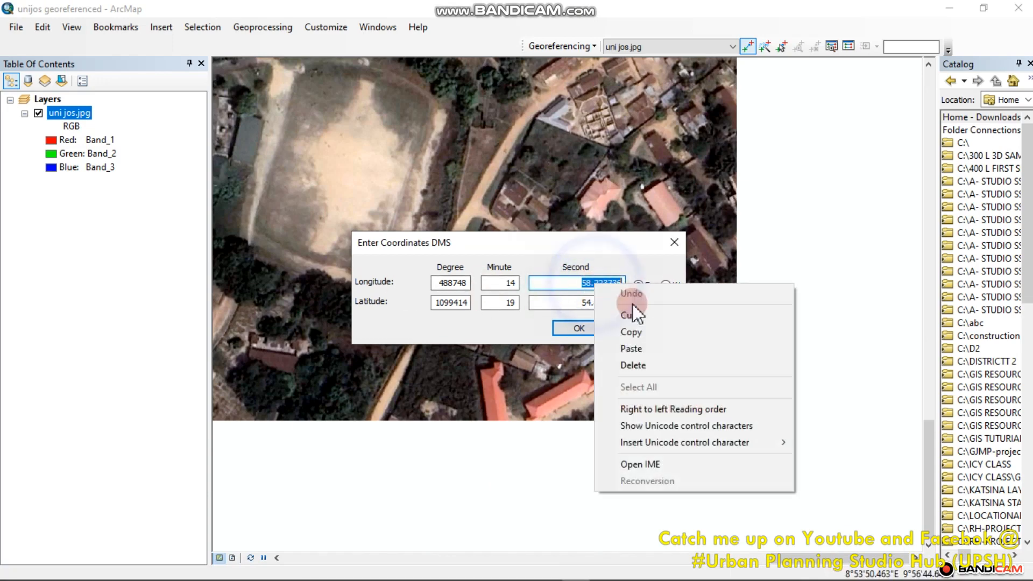
{"action": "left_click", "coordinate": [631, 349]}
{"action": "double_click", "coordinate": [444, 284]}
{"action": "type", "text": "8"}
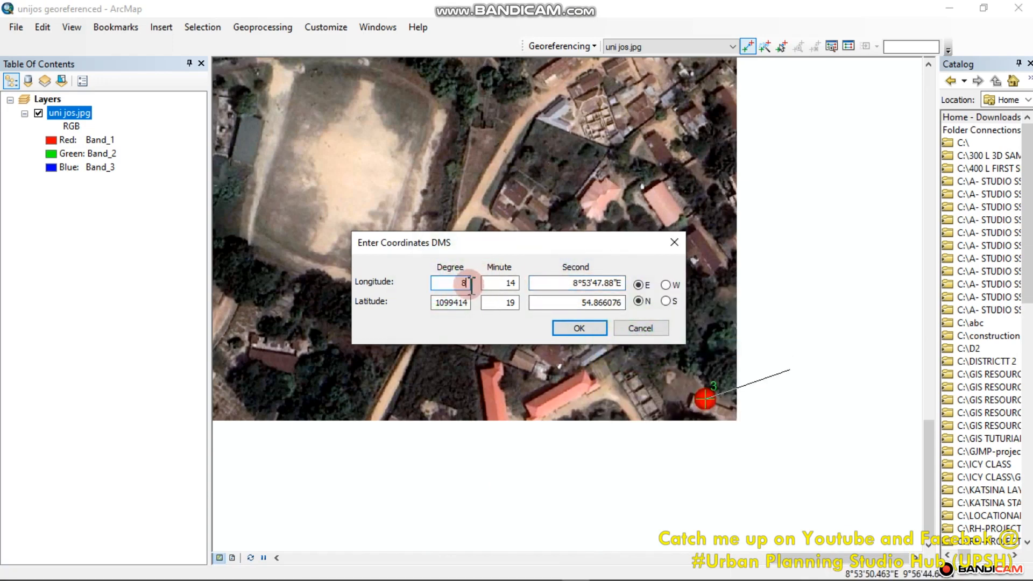
{"action": "double_click", "coordinate": [500, 284]}
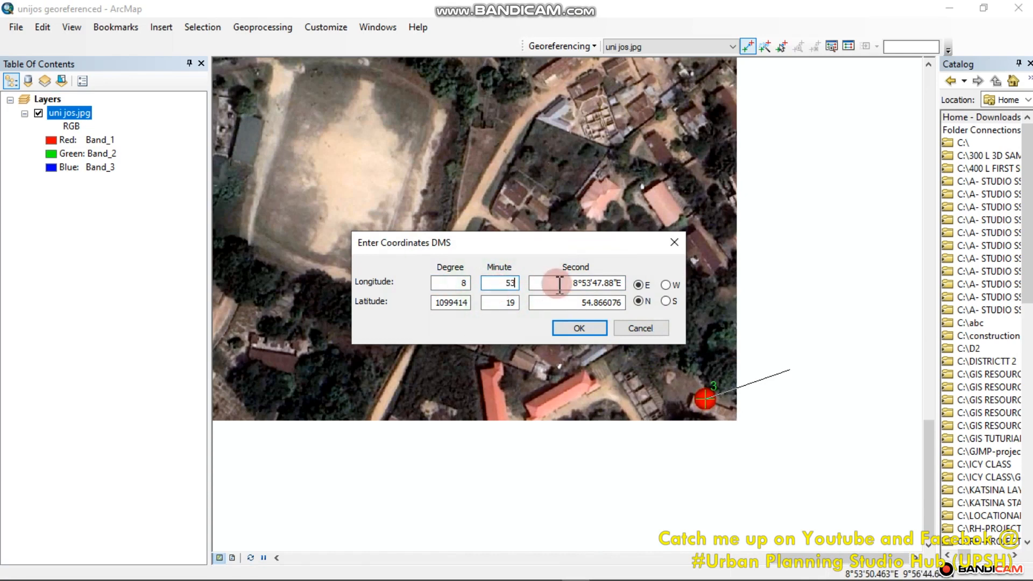
{"action": "left_click", "coordinate": [597, 287]}
{"action": "left_click_drag", "start_coordinate": [596, 284], "coordinate": [517, 288]}
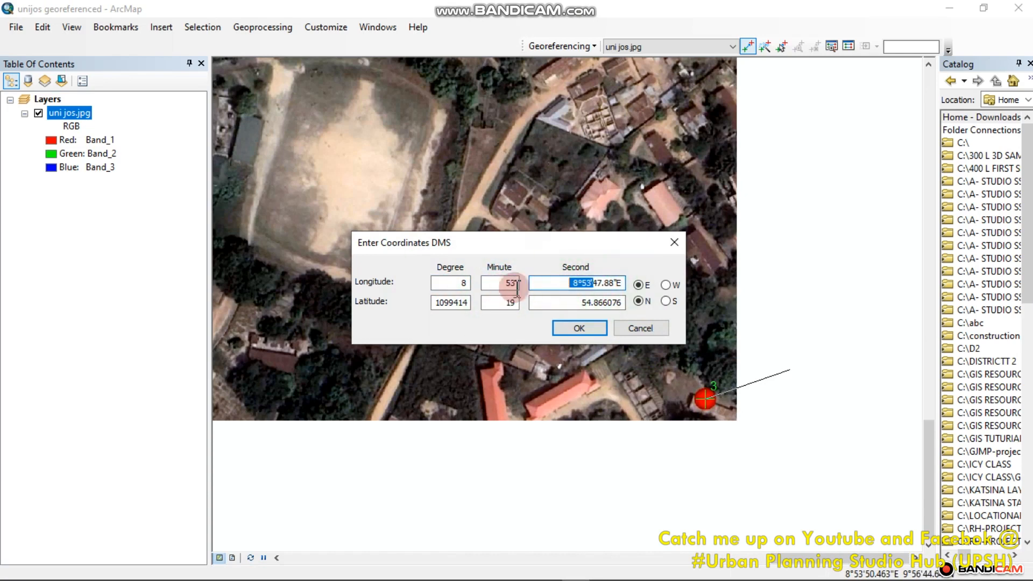
Step: Switch to Google Earth Pro and copy the full latitude of the third UNI JOS placemark
{"action": "mouse_move", "coordinate": [512, 579]}
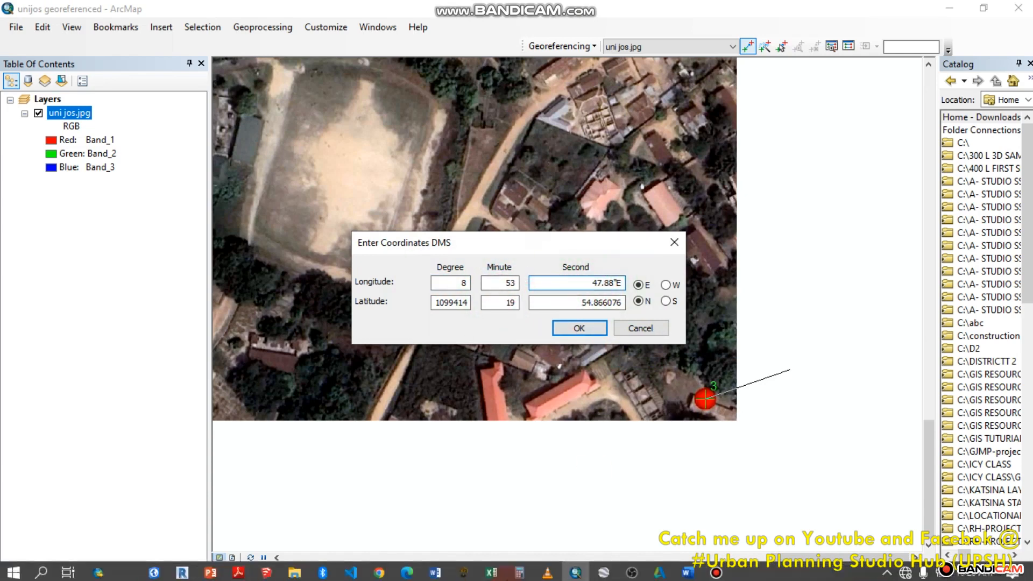
{"action": "left_click", "coordinate": [604, 570]}
{"action": "left_click_drag", "start_coordinate": [431, 89], "coordinate": [370, 88]}
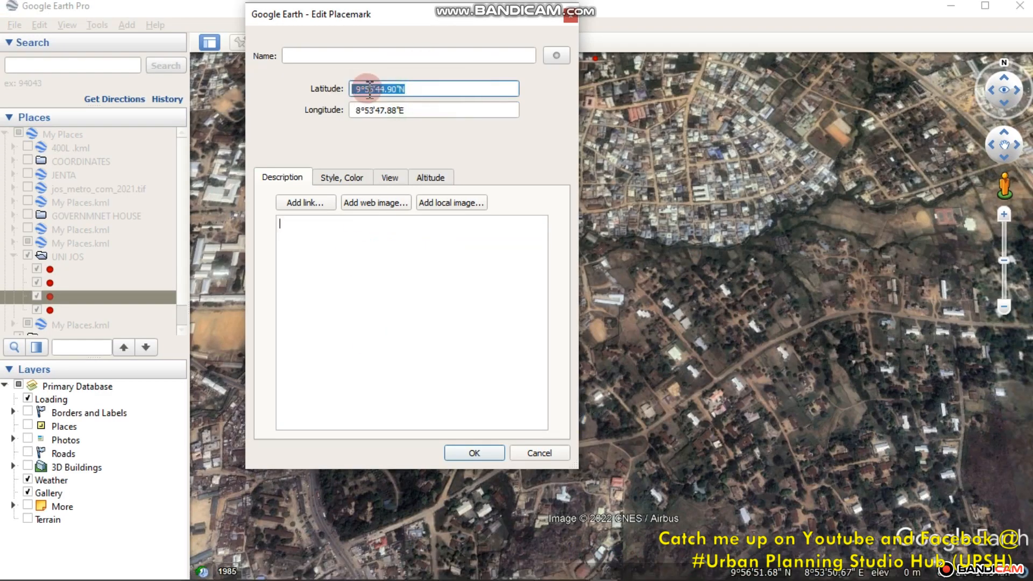
{"action": "right_click", "coordinate": [370, 89]}
{"action": "left_click", "coordinate": [396, 153]}
Step: Return to ArcMap and replace the third control point's latitude seconds value with the copied full latitude 9°56'44.90"N
{"action": "mouse_move", "coordinate": [577, 576]}
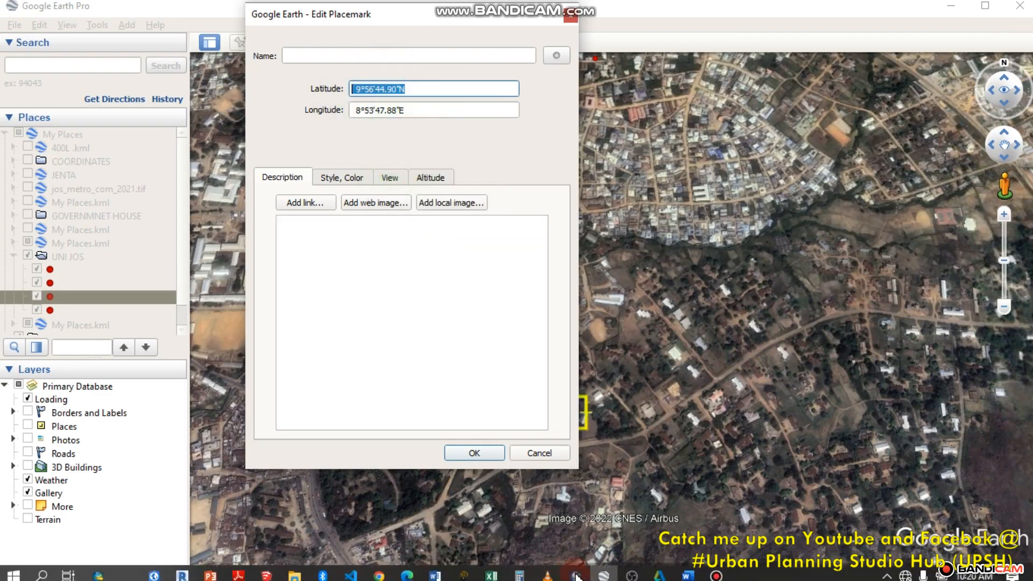
{"action": "left_click", "coordinate": [577, 572]}
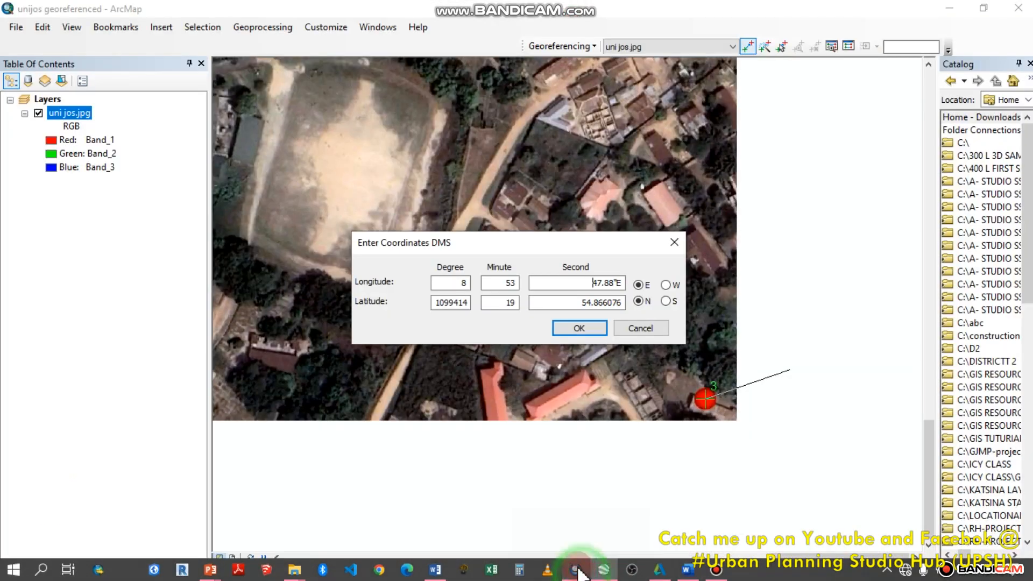
{"action": "left_click", "coordinate": [567, 302]}
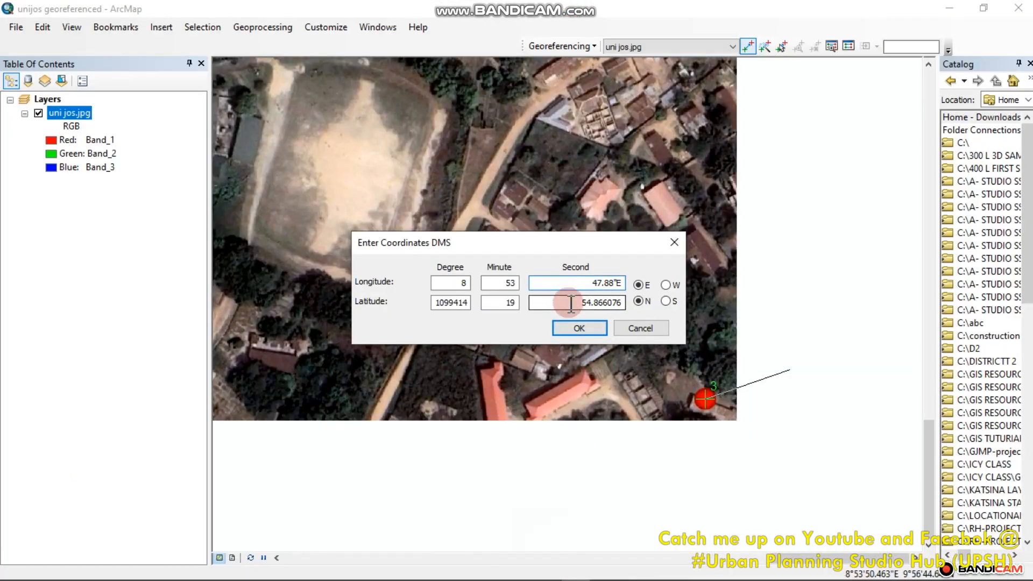
{"action": "double_click", "coordinate": [607, 282]}
{"action": "right_click", "coordinate": [613, 282]}
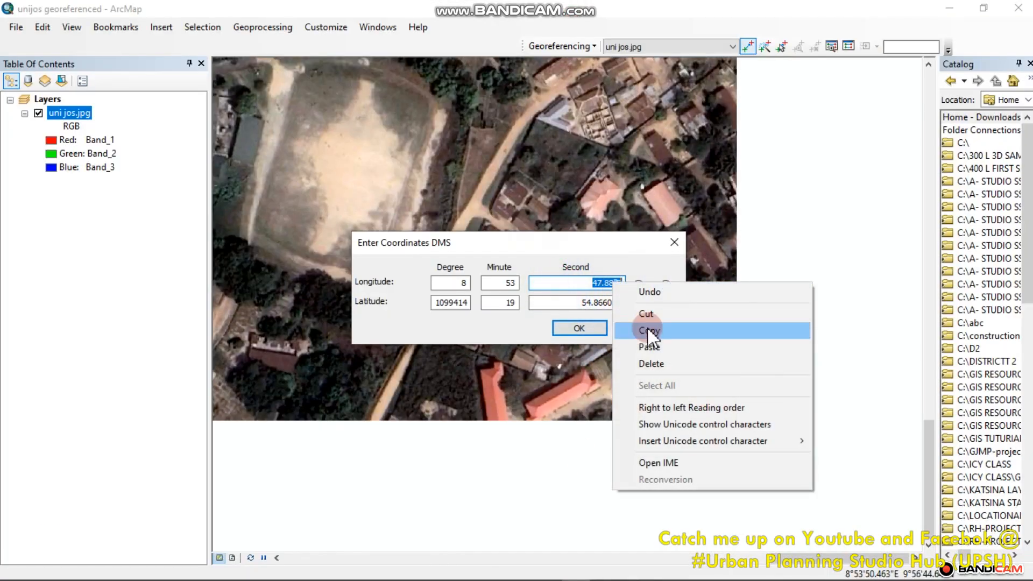
{"action": "left_click", "coordinate": [558, 301]}
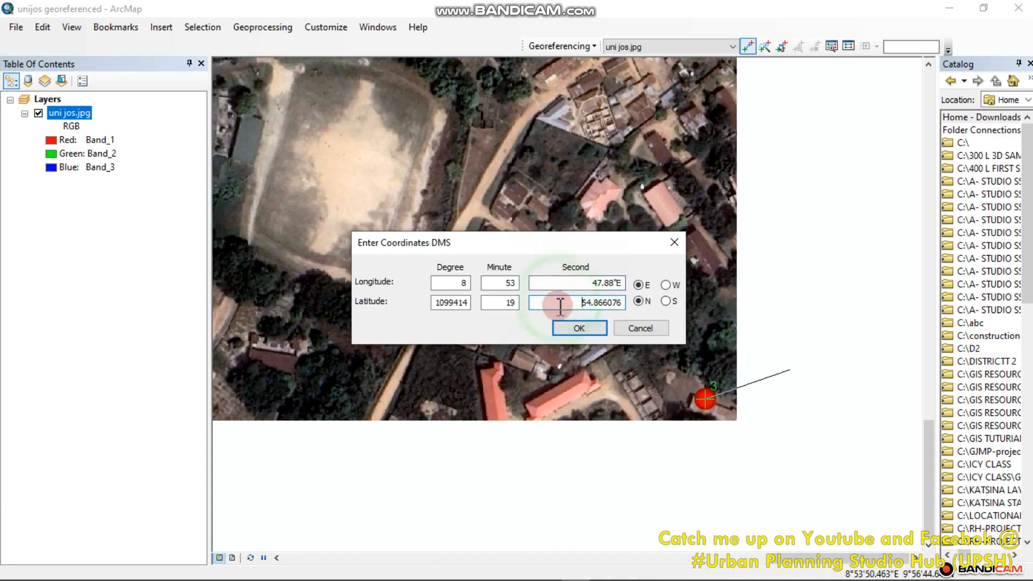
{"action": "double_click", "coordinate": [616, 303]}
{"action": "right_click", "coordinate": [616, 302]}
{"action": "left_click", "coordinate": [651, 364]}
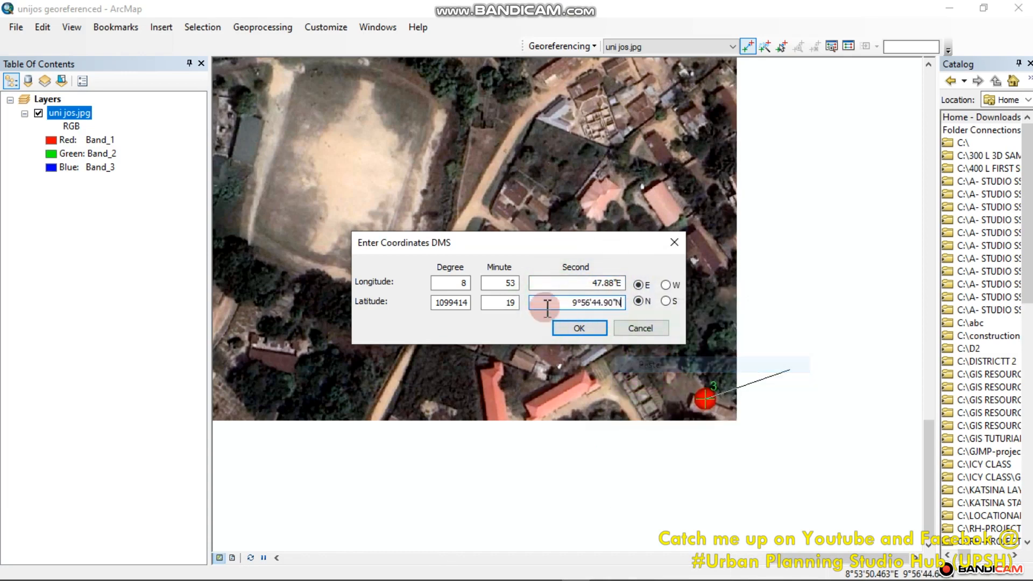
Step: Set the third control point's latitude to 9 degrees, 56 minutes, 44.90"N and apply its coordinates
{"action": "double_click", "coordinate": [468, 302]}
{"action": "type", "text": "9"}
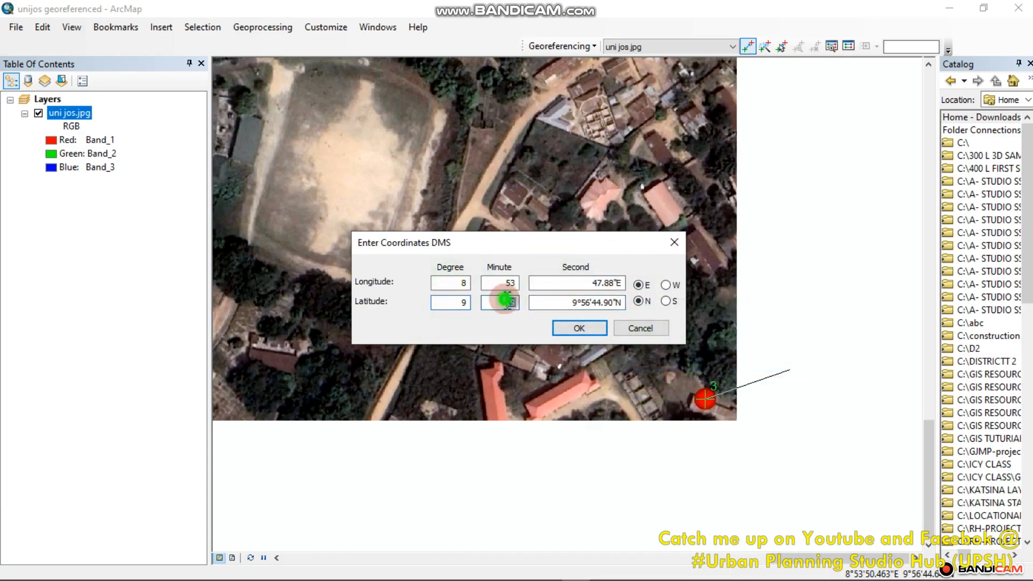
{"action": "double_click", "coordinate": [507, 300]}
{"action": "left_click_drag", "start_coordinate": [594, 302], "coordinate": [569, 302]}
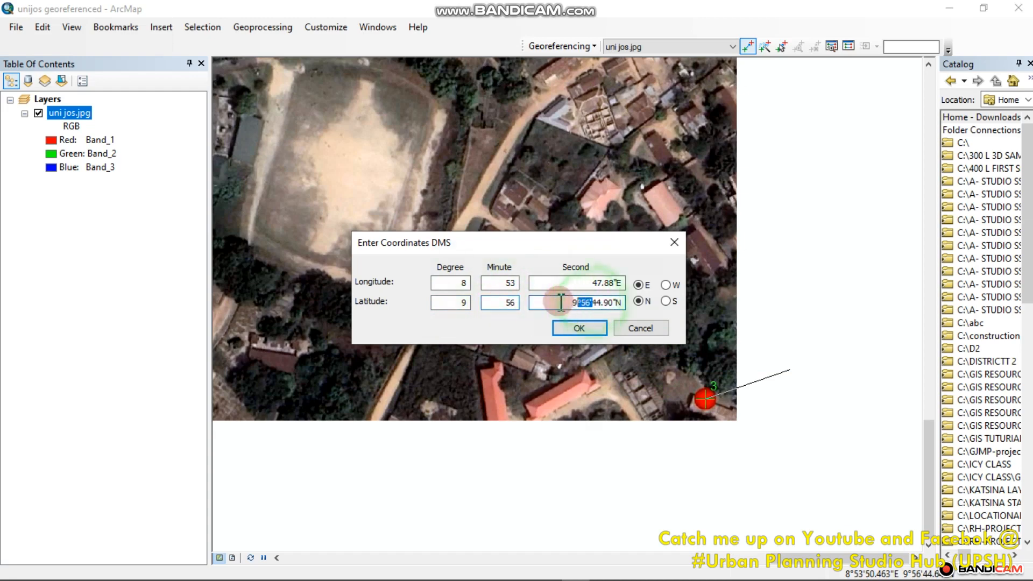
{"action": "left_click", "coordinate": [496, 310]}
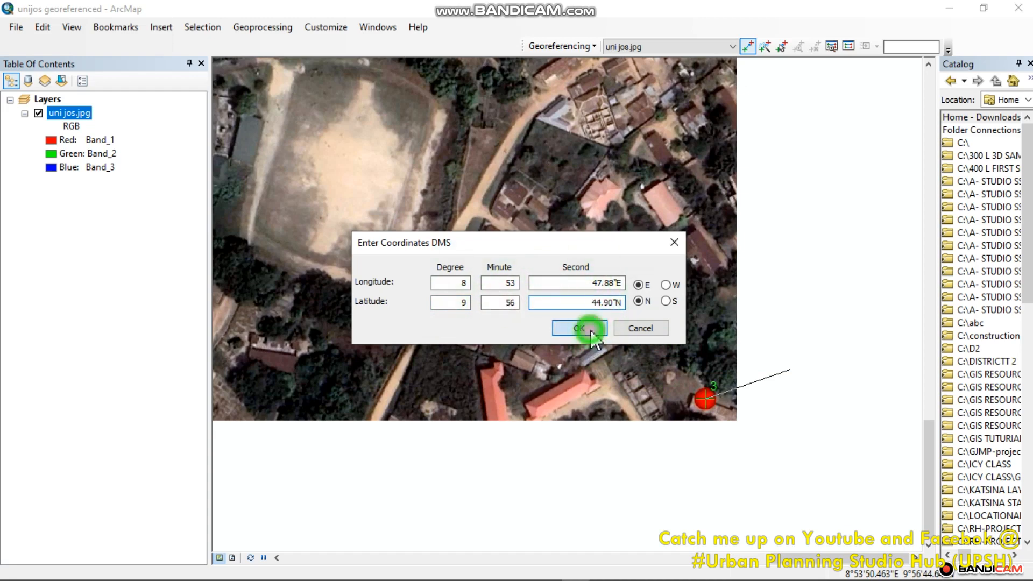
{"action": "left_click", "coordinate": [579, 328]}
Step: Place the fourth control point on the red marker at the image's lower-left corner and open its DMS longitude and latitude entry
{"action": "scroll", "coordinate": [754, 376], "scroll_direction": "down", "scroll_amount": 3}
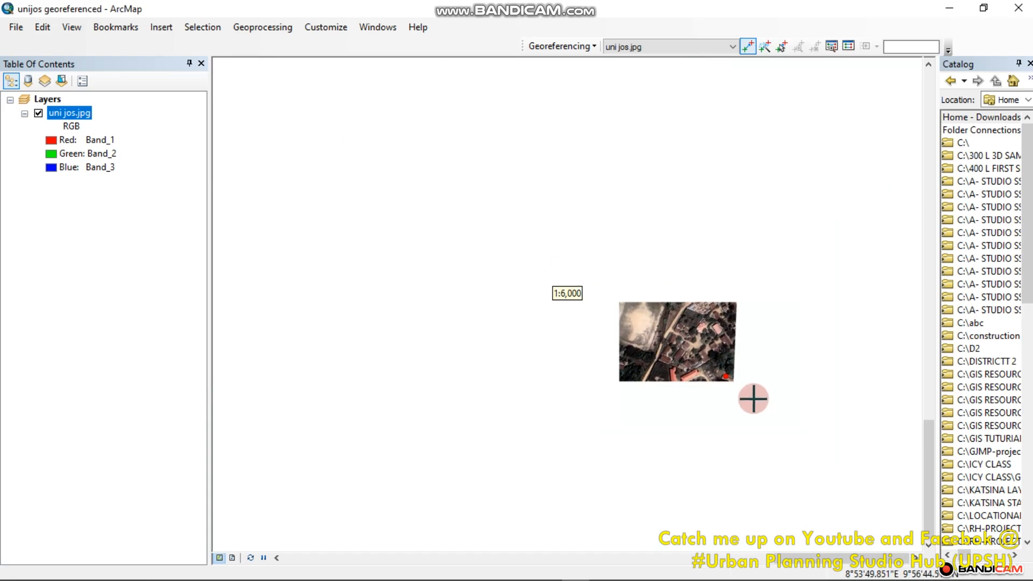
{"action": "scroll", "coordinate": [755, 395], "scroll_direction": "down", "scroll_amount": 3}
{"action": "scroll", "coordinate": [756, 387], "scroll_direction": "up", "scroll_amount": 1}
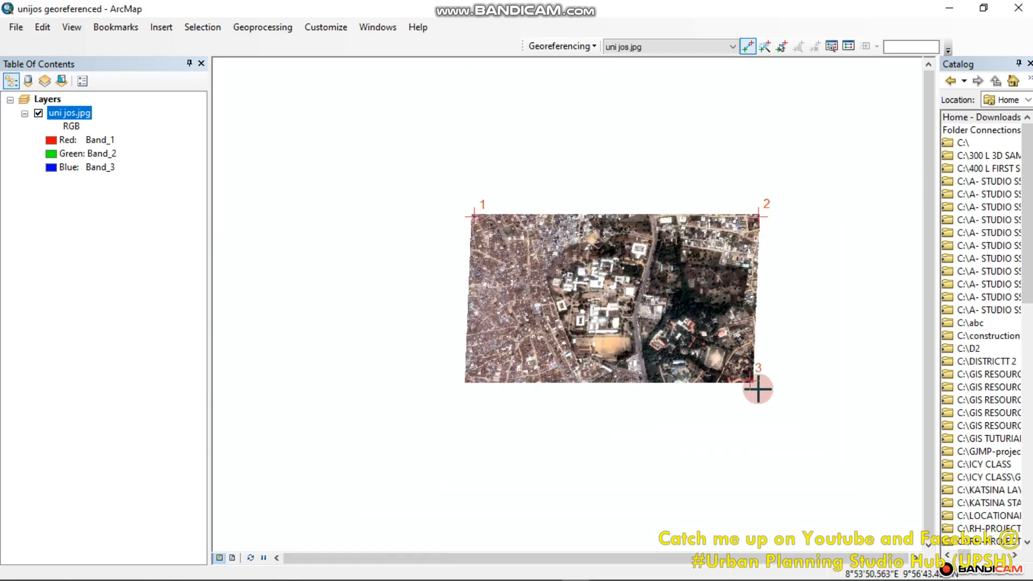
{"action": "scroll", "coordinate": [445, 382], "scroll_direction": "up", "scroll_amount": 1}
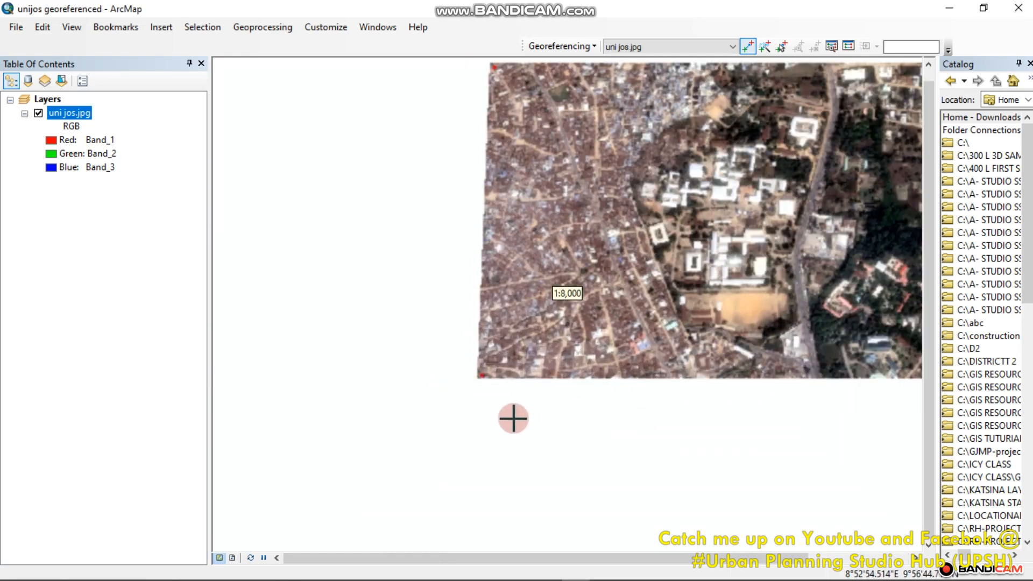
{"action": "left_click_drag", "start_coordinate": [515, 423], "coordinate": [196, 493]}
{"action": "left_click_drag", "start_coordinate": [577, 313], "coordinate": [872, 224]}
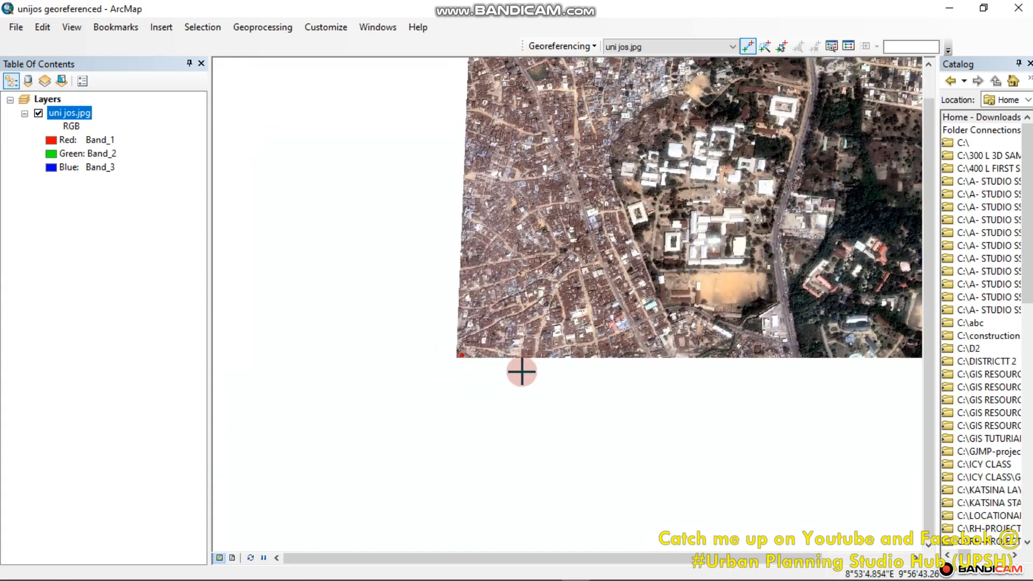
{"action": "scroll", "coordinate": [436, 356], "scroll_direction": "up", "scroll_amount": 2}
{"action": "scroll", "coordinate": [485, 351], "scroll_direction": "up", "scroll_amount": 2}
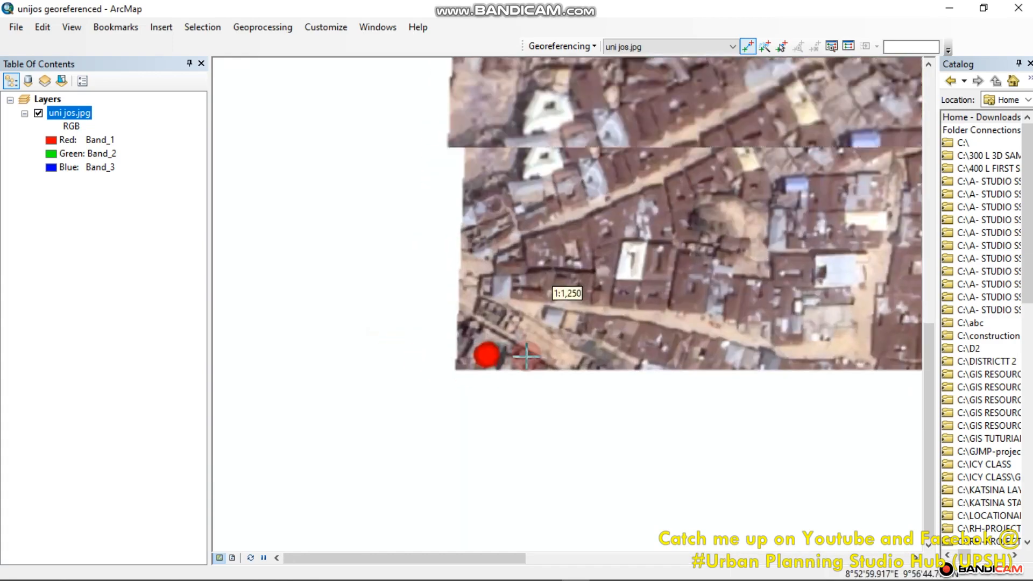
{"action": "scroll", "coordinate": [453, 371], "scroll_direction": "down", "scroll_amount": 2}
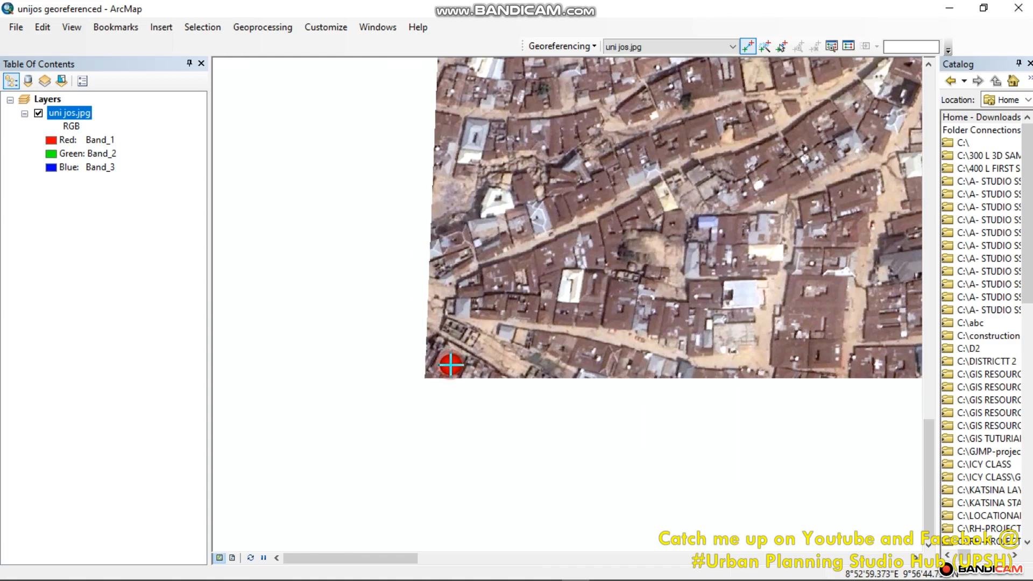
{"action": "left_click", "coordinate": [451, 365]}
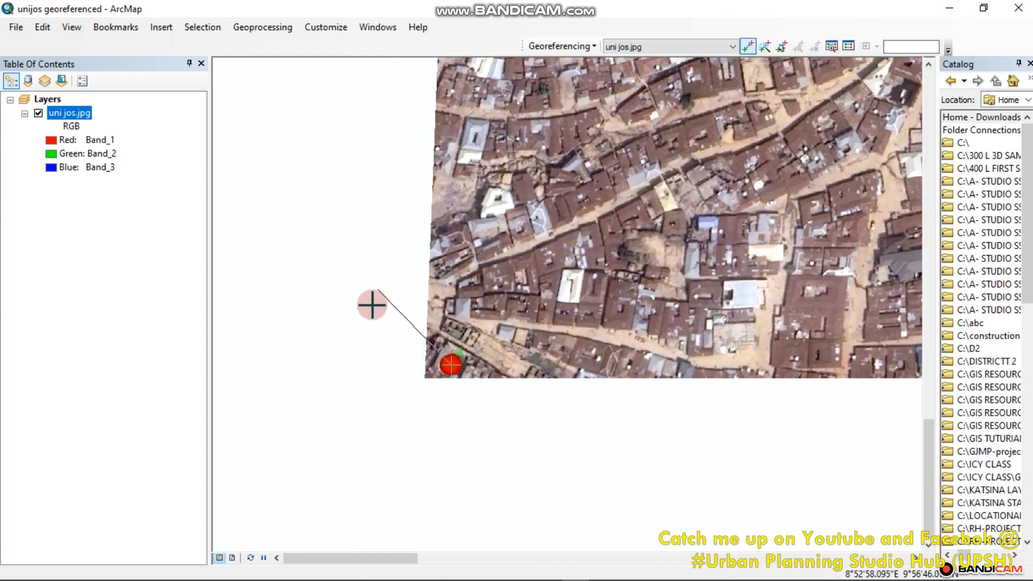
{"action": "right_click", "coordinate": [474, 413]}
{"action": "left_click", "coordinate": [519, 459]}
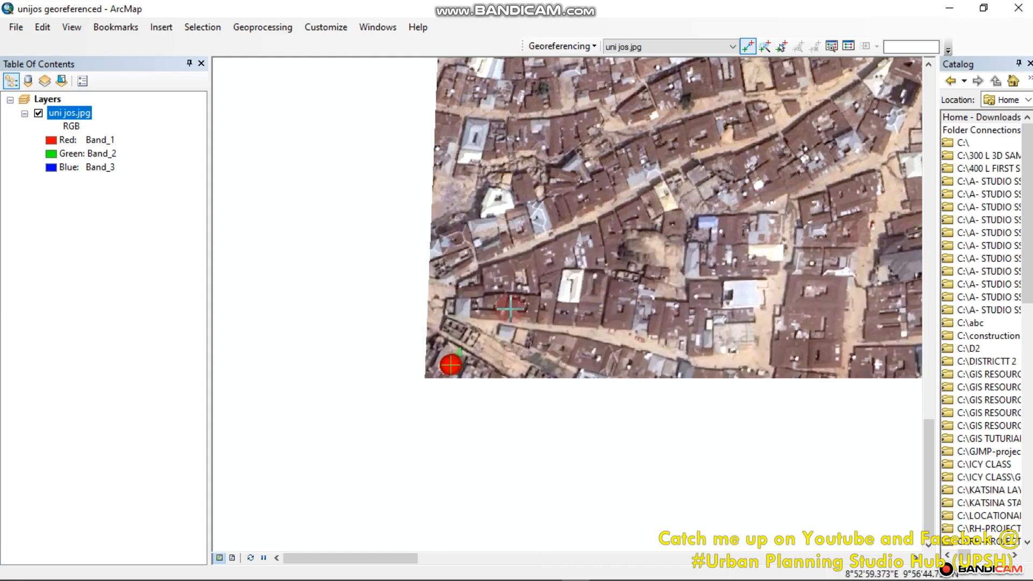
{"action": "right_click", "coordinate": [530, 311]}
{"action": "left_click", "coordinate": [616, 343]}
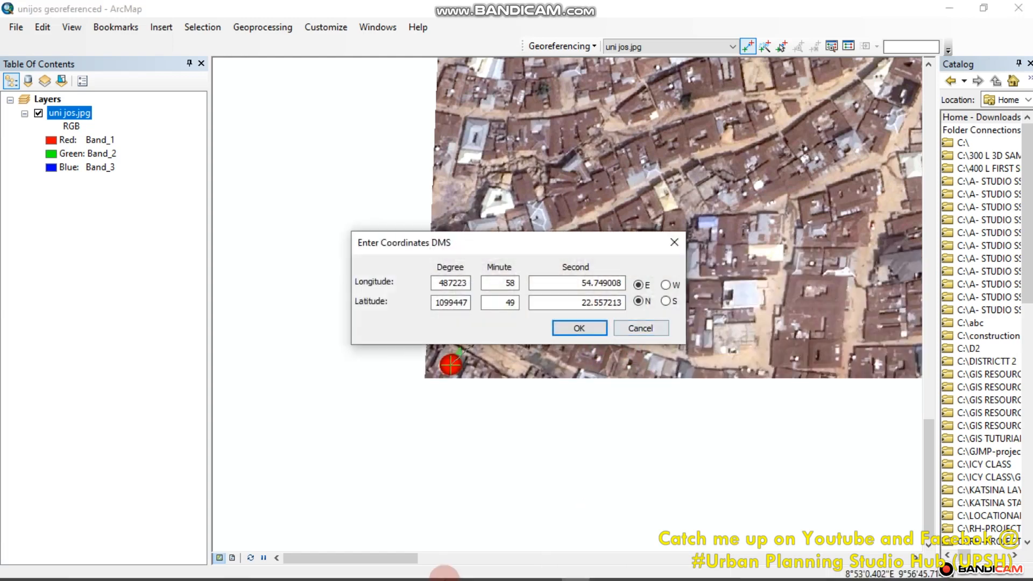
Step: Switch to Google Earth Pro, close the third placemark's properties and bring the fourth marker's area into view
{"action": "left_click", "coordinate": [608, 574]}
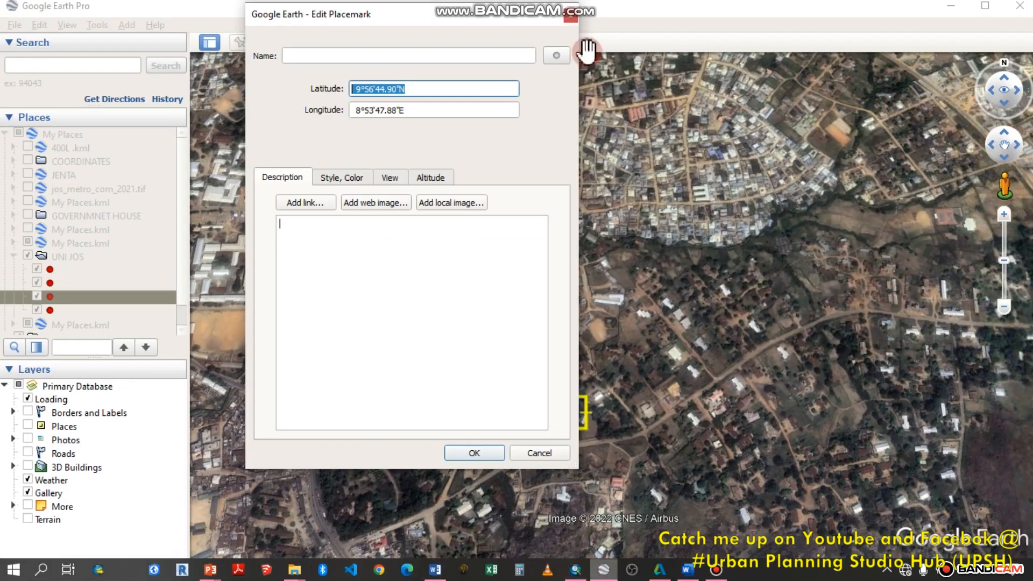
{"action": "left_click", "coordinate": [572, 15]}
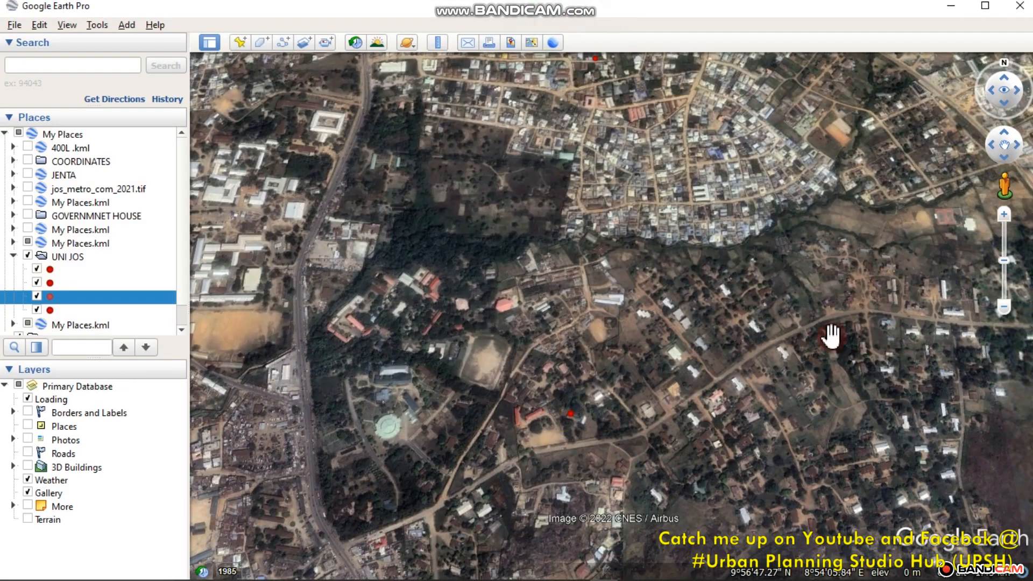
{"action": "scroll", "coordinate": [833, 328], "scroll_direction": "down", "scroll_amount": 3}
{"action": "scroll", "coordinate": [437, 400], "scroll_direction": "down", "scroll_amount": 1}
Step: Toggle the visibility of the UNI JOS placemarks to identify which one marks the southwest corner
{"action": "left_click", "coordinate": [27, 291]}
{"action": "left_click", "coordinate": [33, 309]}
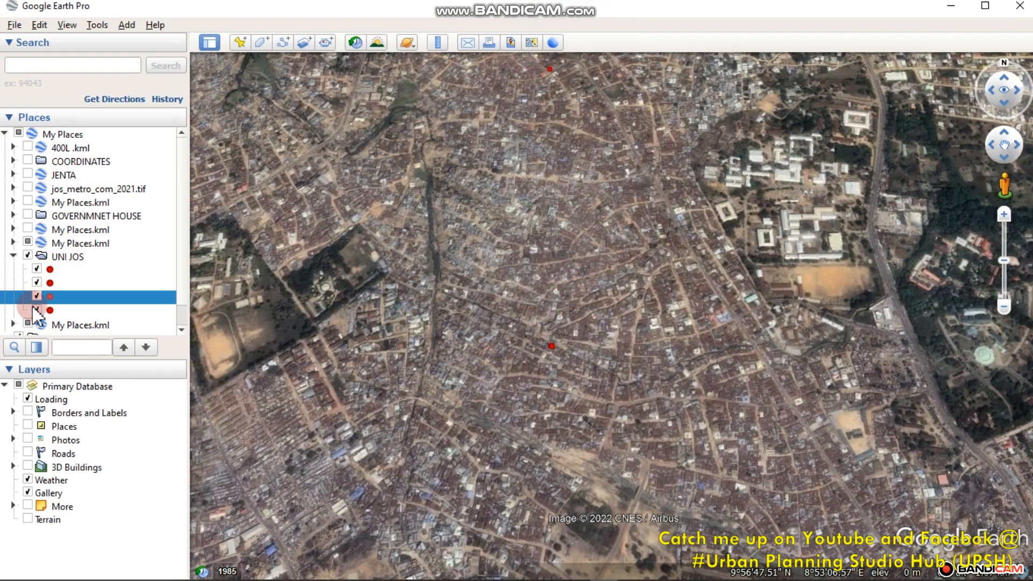
{"action": "left_click", "coordinate": [36, 310]}
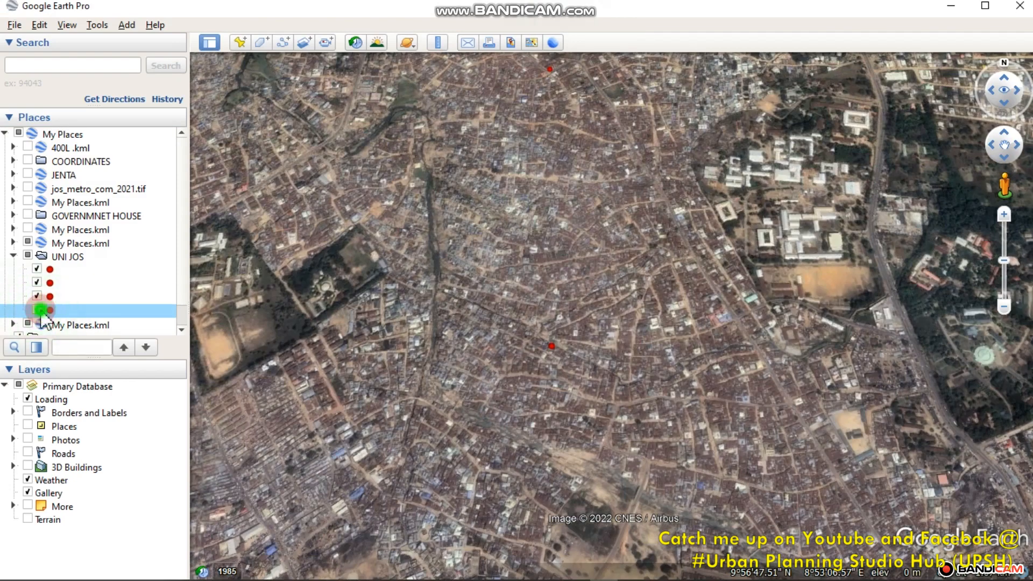
{"action": "left_click", "coordinate": [37, 309]}
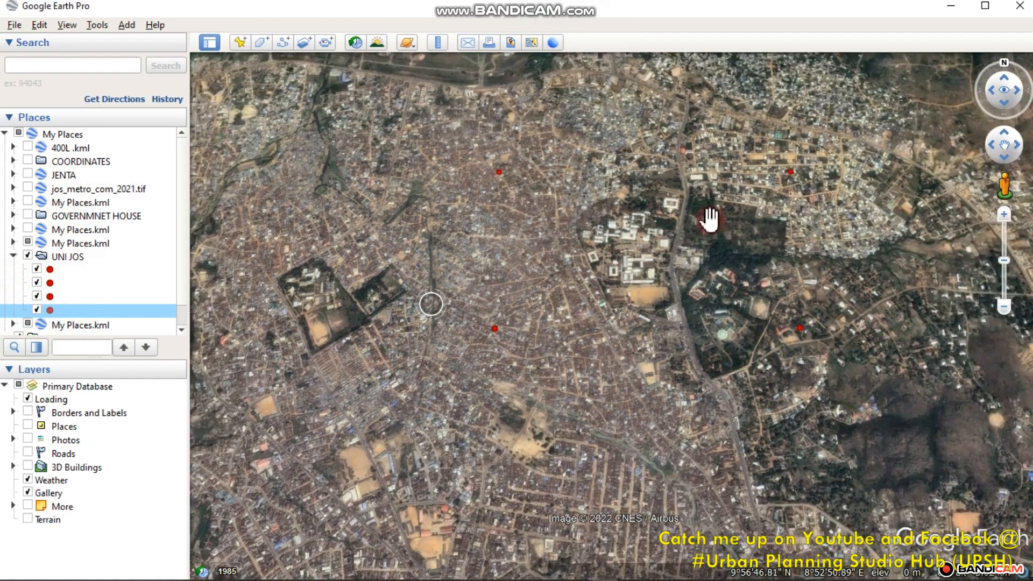
{"action": "left_click", "coordinate": [12, 299]}
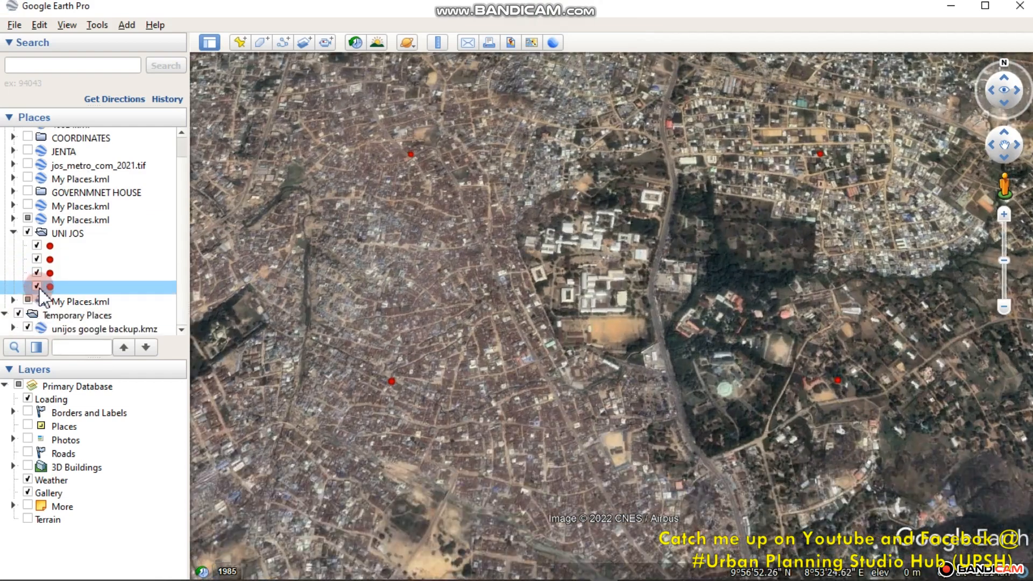
{"action": "left_click", "coordinate": [37, 286]}
{"action": "left_click", "coordinate": [37, 272]}
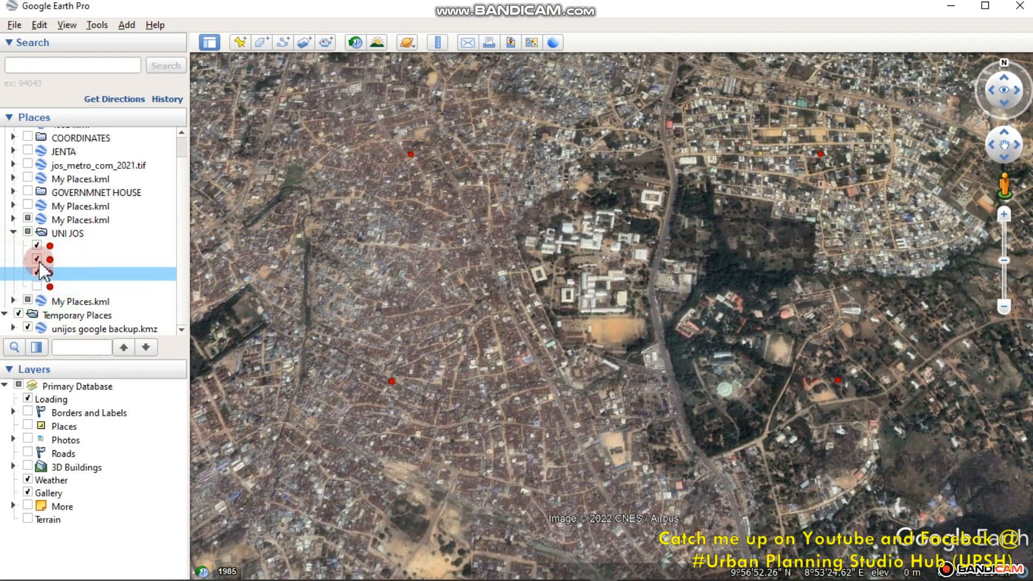
{"action": "left_click", "coordinate": [37, 260]}
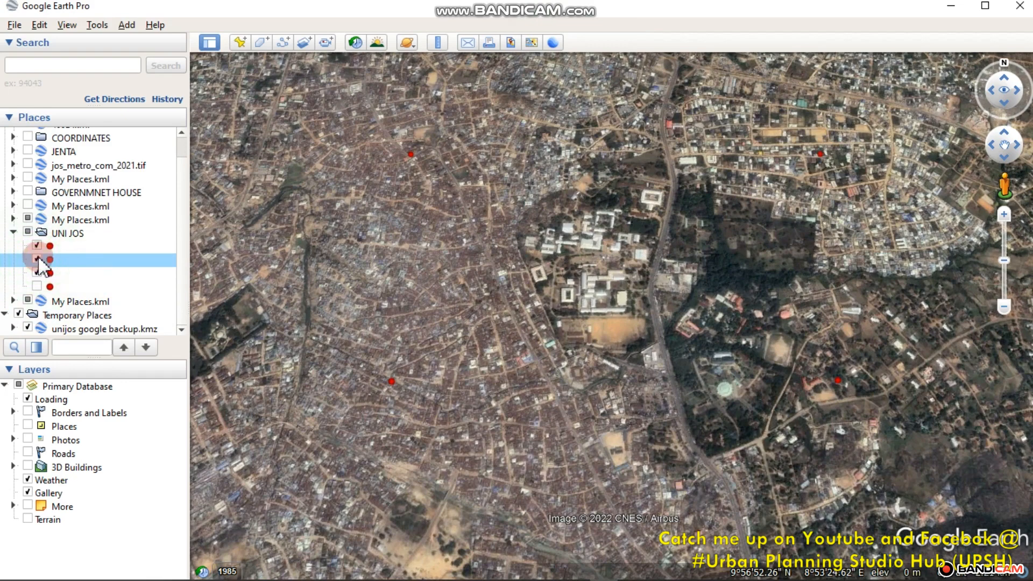
{"action": "left_click", "coordinate": [36, 245]}
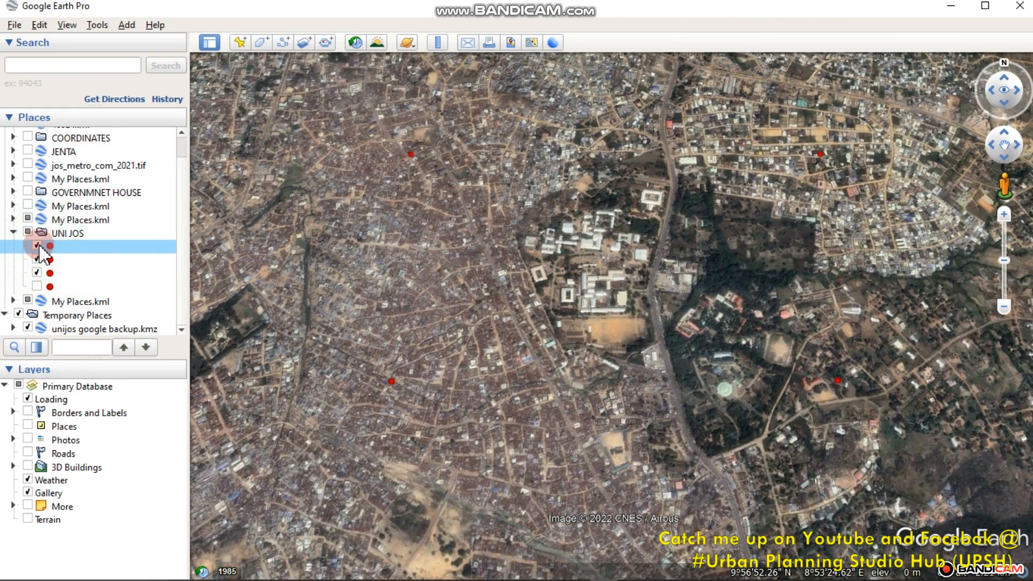
{"action": "left_click", "coordinate": [37, 286]}
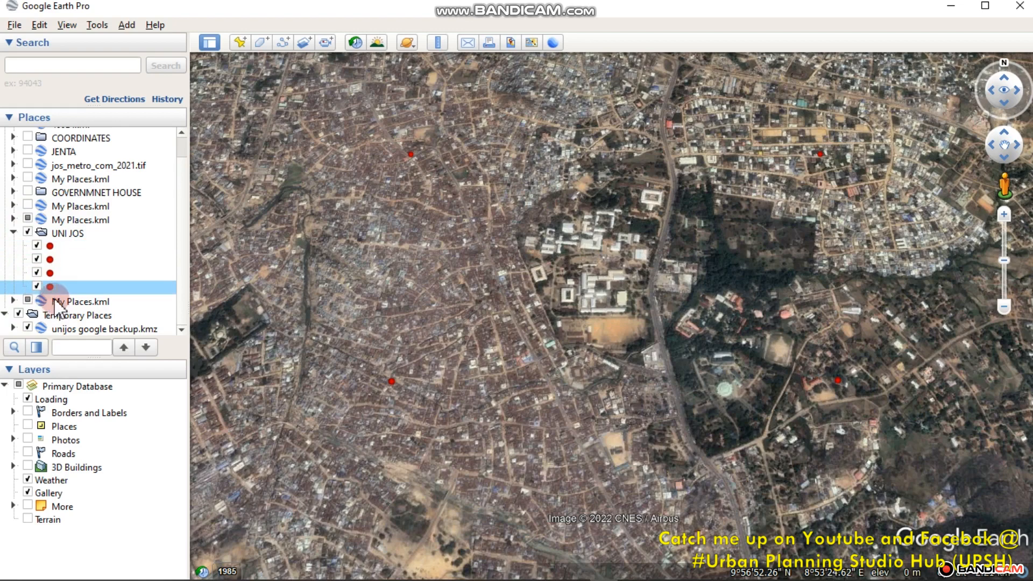
{"action": "mouse_move", "coordinate": [392, 381]}
{"action": "left_mouse_down"}
{"action": "mouse_move", "coordinate": [411, 398]}
{"action": "mouse_move", "coordinate": [395, 414]}
{"action": "mouse_move", "coordinate": [392, 399]}
{"action": "left_mouse_up"}
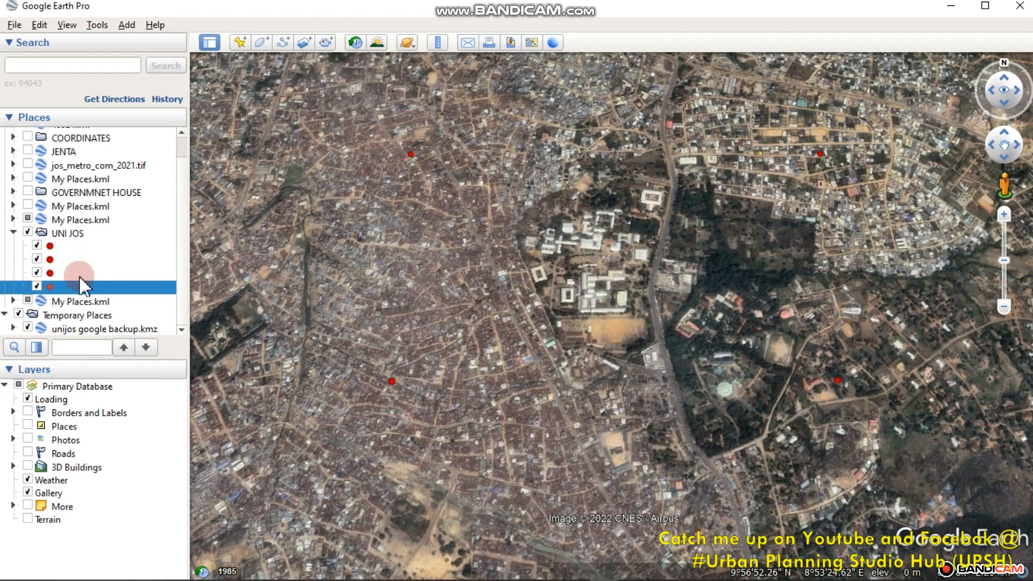
Step: Check inside the My Places.kml folder just above UNI JOS and expand the UNI JOS placemarks again
{"action": "left_click", "coordinate": [13, 233]}
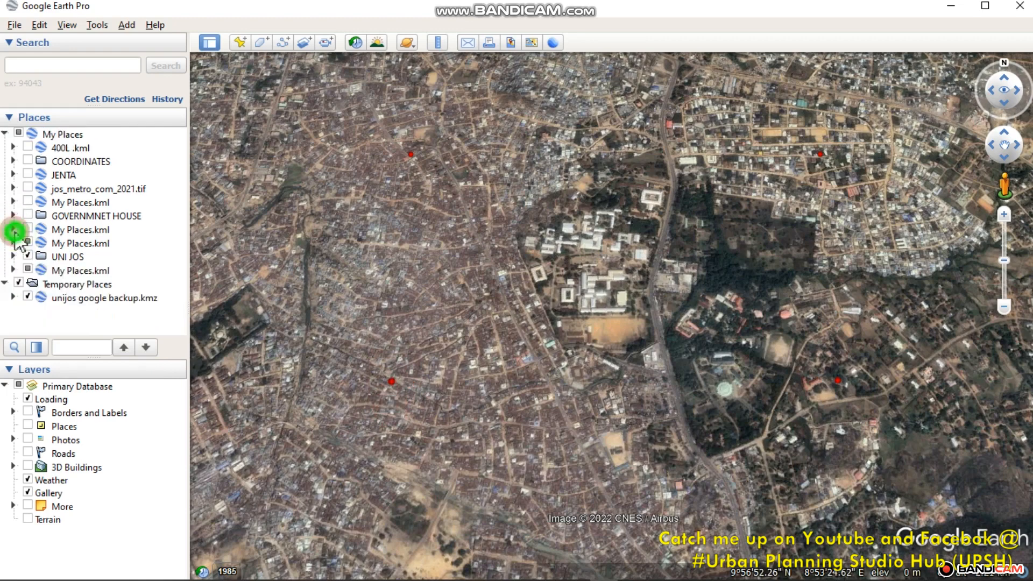
{"action": "left_click", "coordinate": [13, 243]}
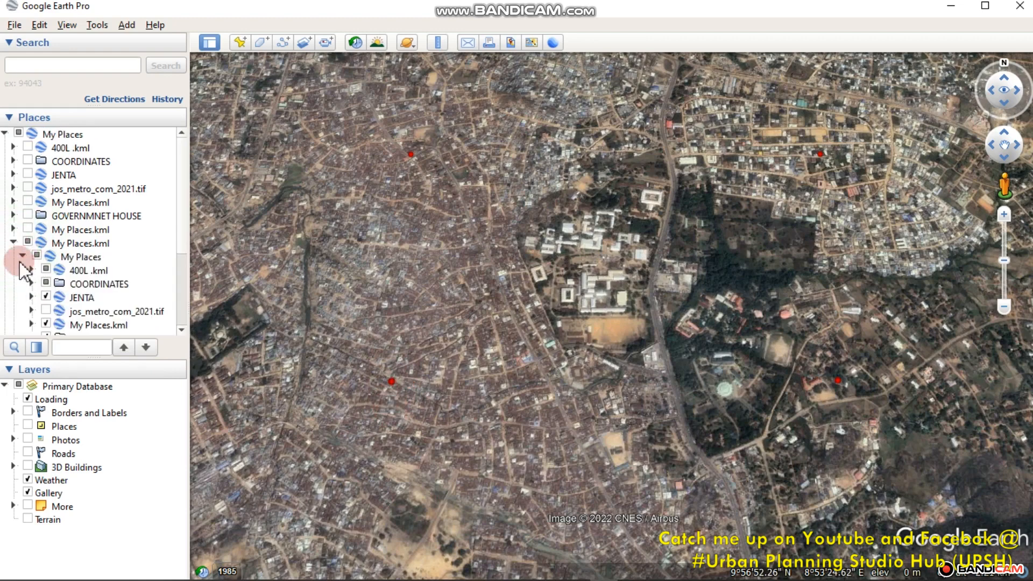
{"action": "left_click", "coordinate": [22, 256]}
{"action": "left_click", "coordinate": [13, 270]}
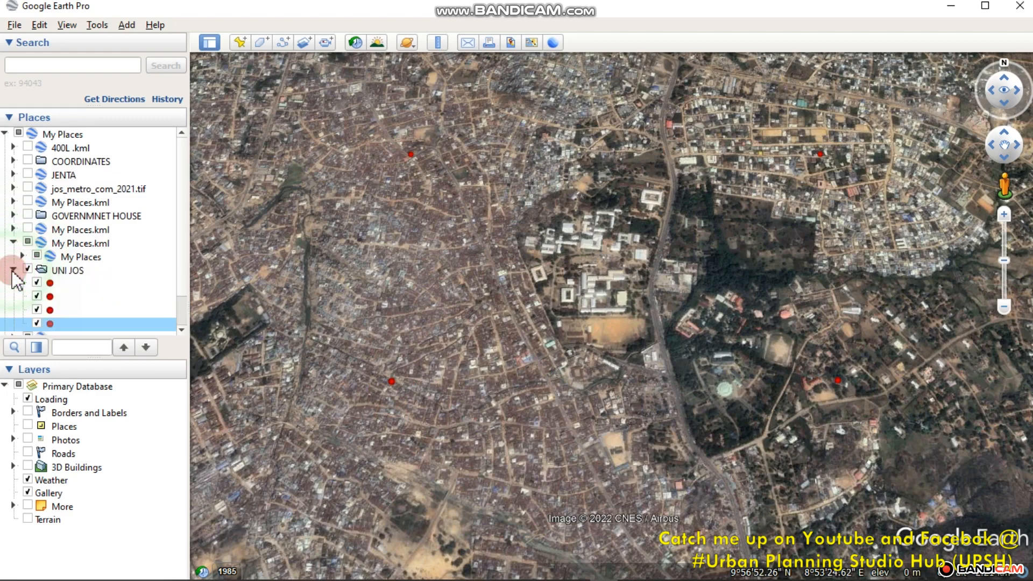
Step: Hide the first three UNI JOS placemarks so that only the fourth one is displayed
{"action": "left_click", "coordinate": [38, 324]}
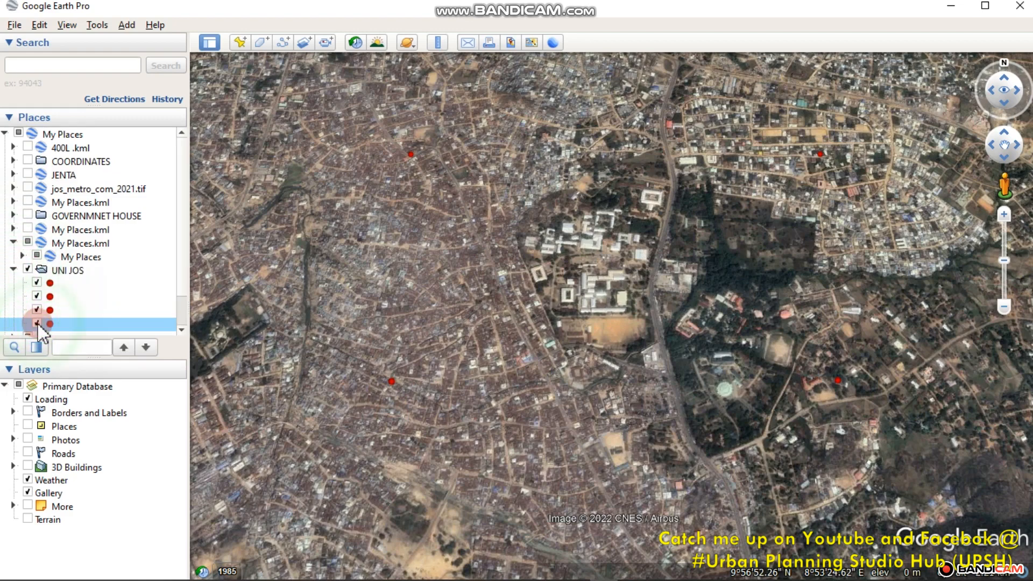
{"action": "left_click", "coordinate": [38, 324]}
{"action": "left_click", "coordinate": [37, 310]}
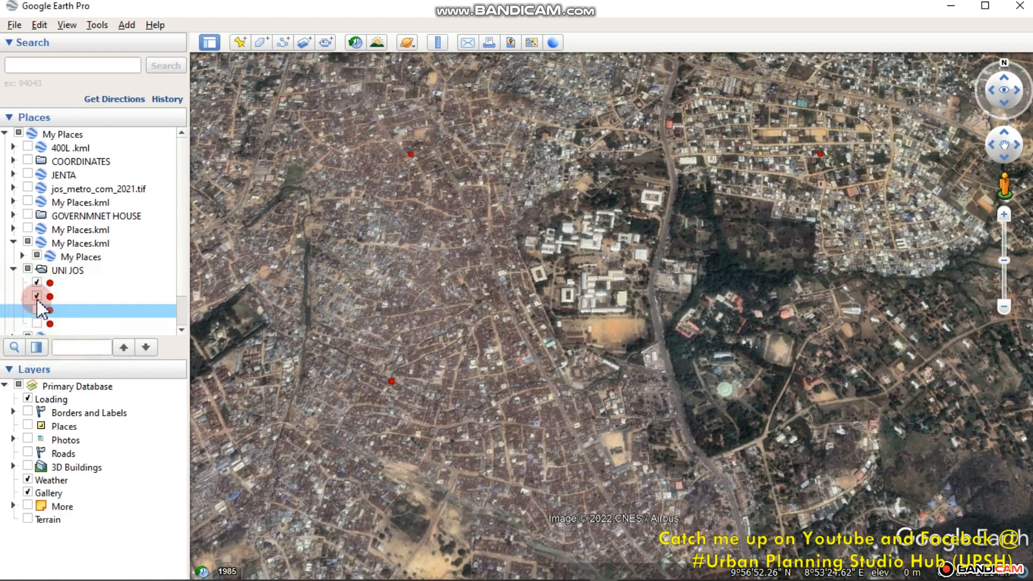
{"action": "left_click", "coordinate": [36, 296]}
{"action": "left_click", "coordinate": [36, 283]}
{"action": "left_click", "coordinate": [37, 323]}
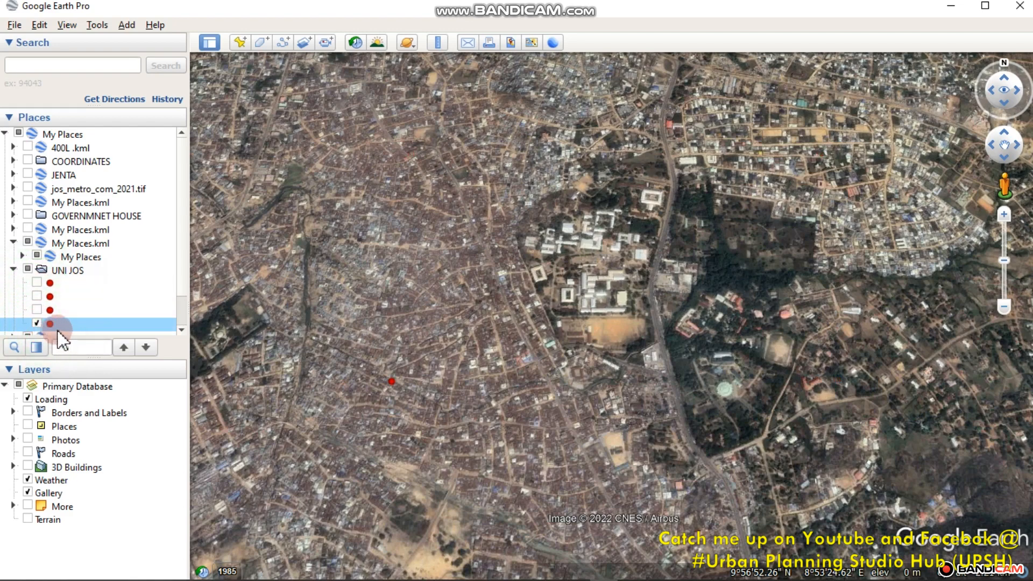
Step: Open the fourth UNI JOS placemark's properties, move the dialog clear of the marker and copy its latitude 9°56'44.78"N
{"action": "right_click", "coordinate": [61, 326]}
{"action": "left_click", "coordinate": [95, 537]}
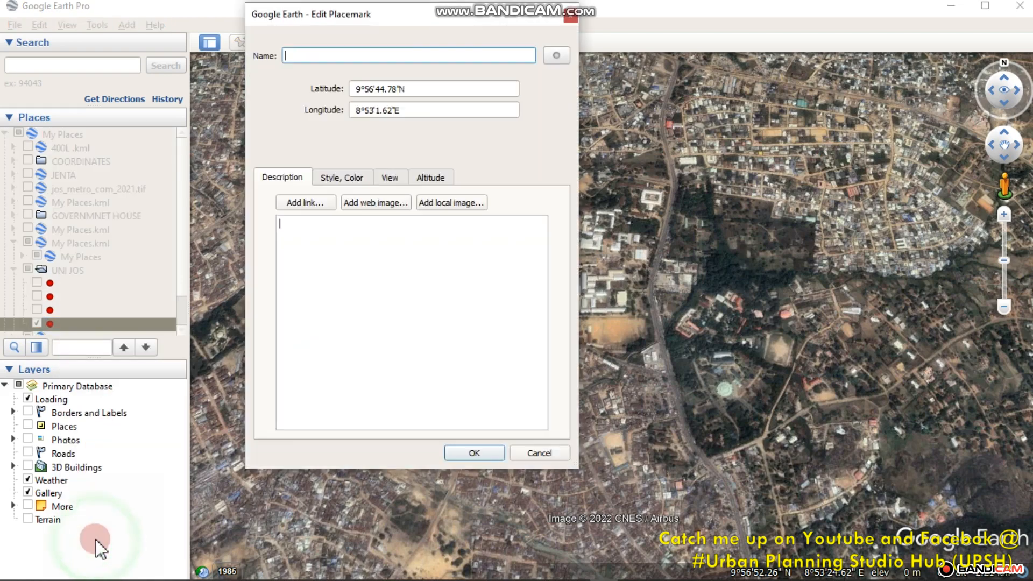
{"action": "left_click", "coordinate": [296, 20]}
{"action": "left_click_drag", "start_coordinate": [407, 32], "coordinate": [185, 102]}
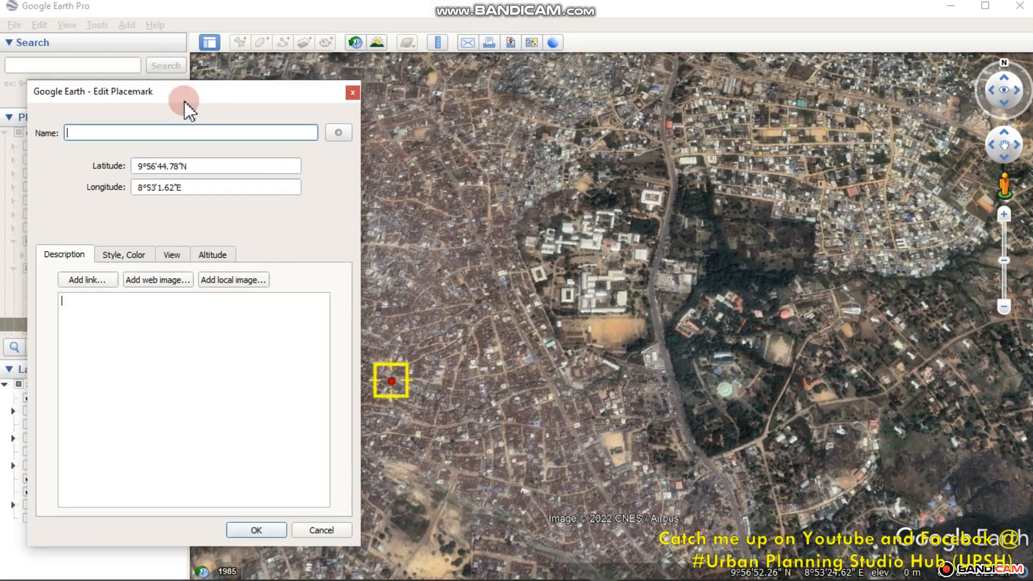
{"action": "left_click_drag", "start_coordinate": [213, 166], "coordinate": [134, 166]}
{"action": "right_click", "coordinate": [141, 166]}
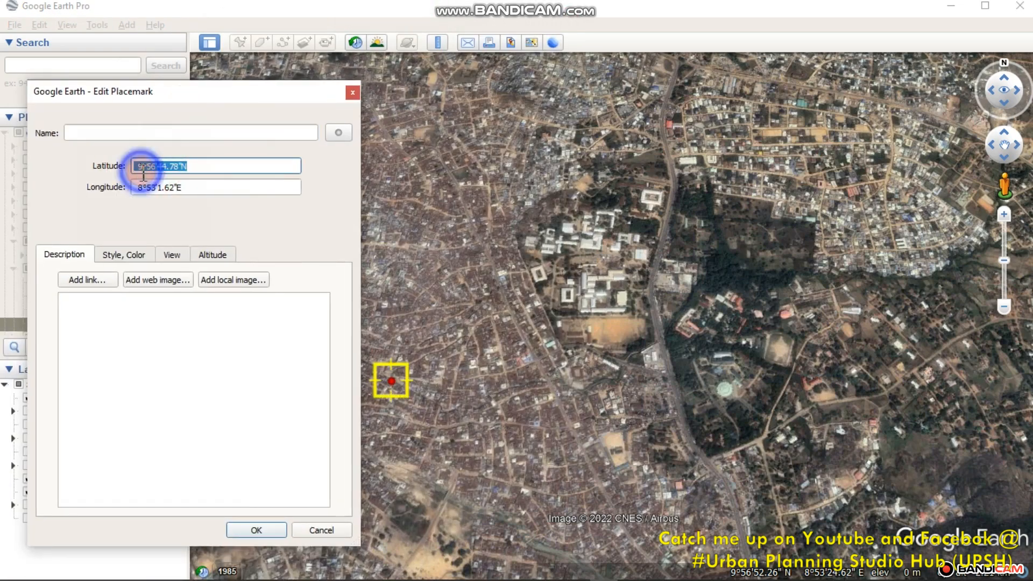
{"action": "left_click", "coordinate": [183, 235]}
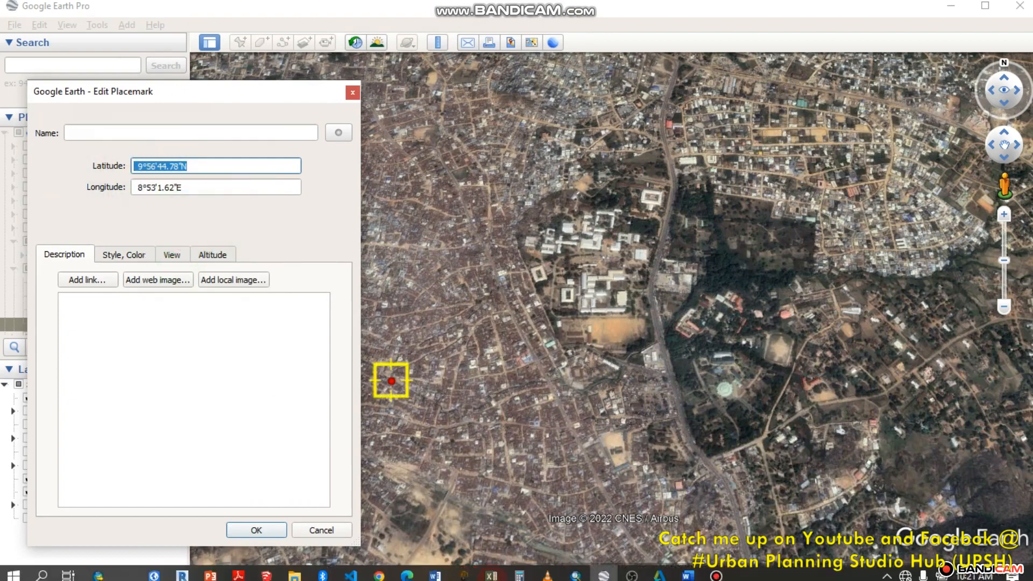
Step: Switch to ArcMap and replace the latitude seconds in the DMS coordinates with the copied latitude 9°56'44.78"N
{"action": "left_click", "coordinate": [577, 571]}
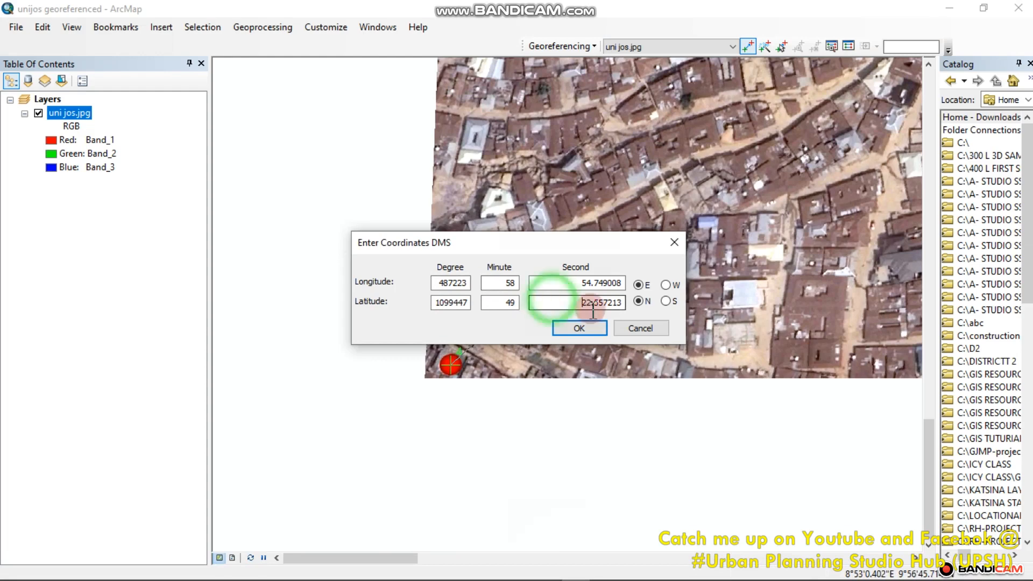
{"action": "left_click_drag", "start_coordinate": [543, 302], "coordinate": [623, 303]}
{"action": "right_click", "coordinate": [611, 310]}
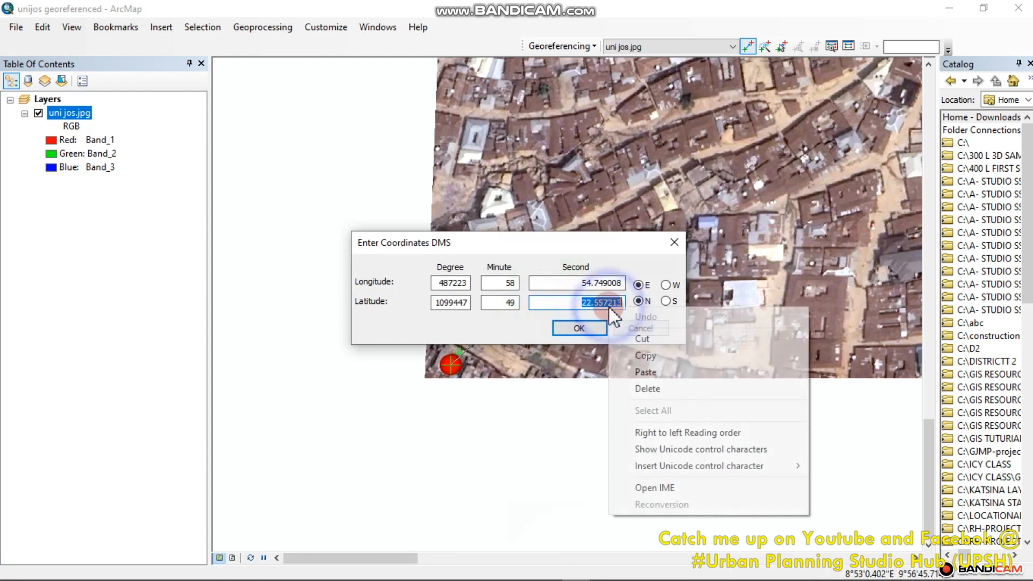
{"action": "left_click", "coordinate": [641, 376]}
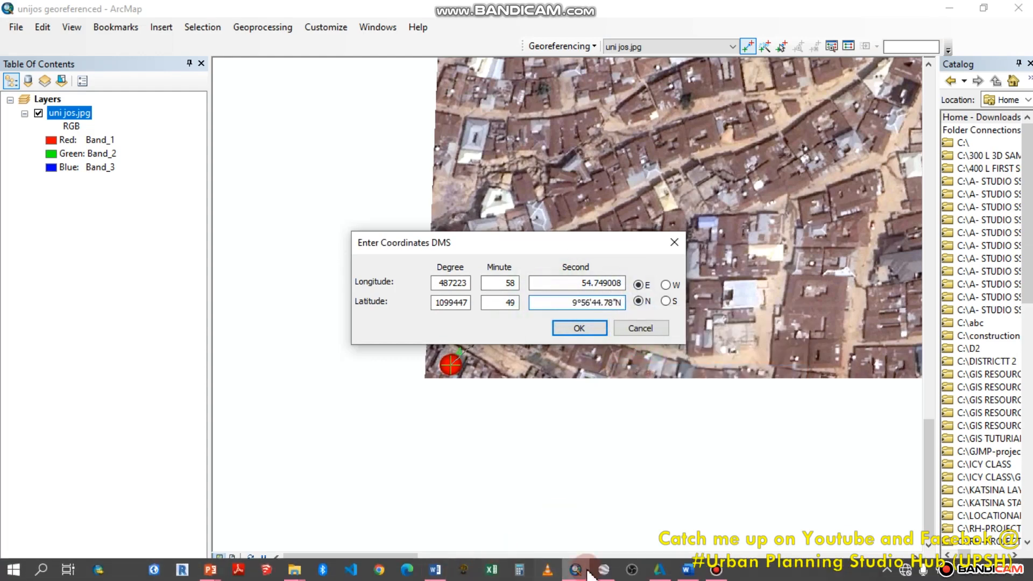
Step: Switch to Google Earth Pro and copy the fourth placemark's longitude 8°53'1.62"E
{"action": "left_click", "coordinate": [604, 569]}
{"action": "left_click_drag", "start_coordinate": [208, 188], "coordinate": [102, 186]}
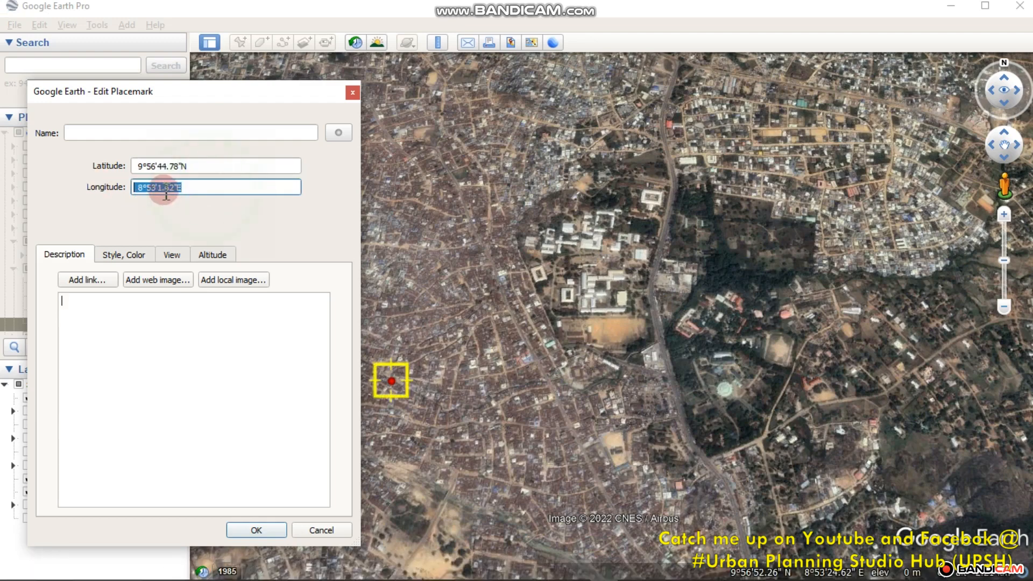
{"action": "right_click", "coordinate": [166, 192]}
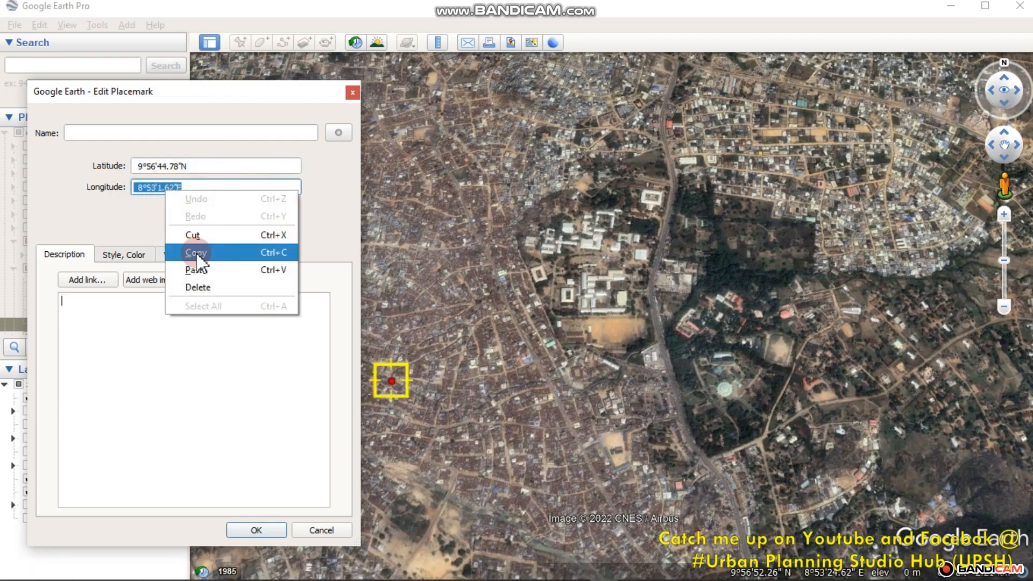
{"action": "left_click", "coordinate": [196, 252]}
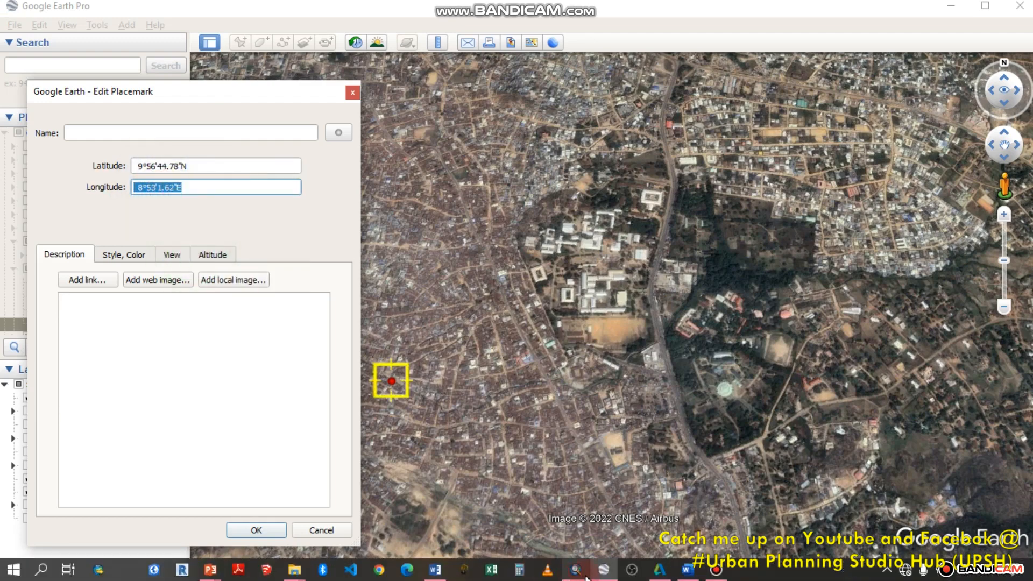
Step: Switch to ArcMap and replace the longitude seconds in the DMS coordinates with the copied longitude 8°53'1.62"E
{"action": "left_click", "coordinate": [585, 572]}
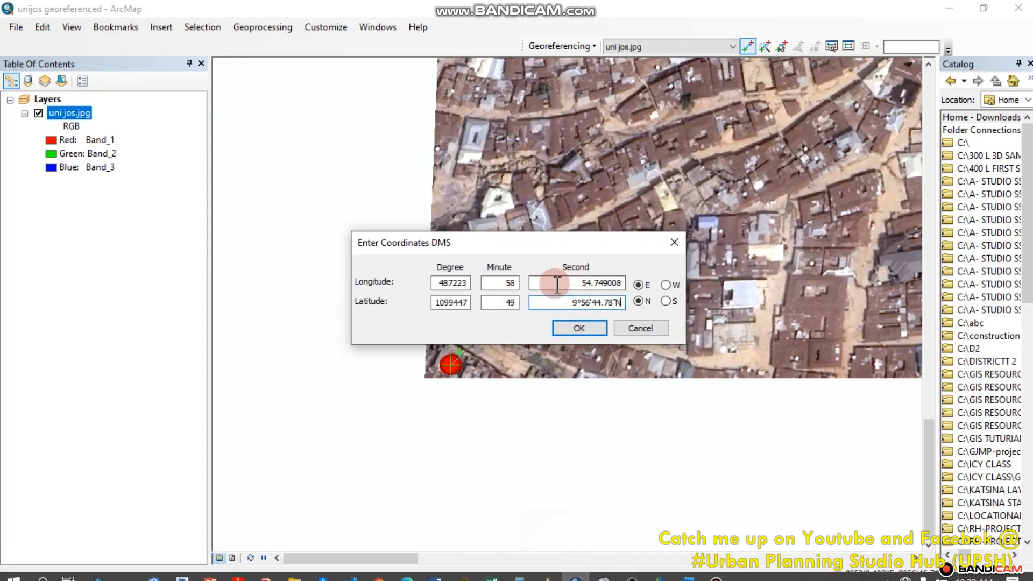
{"action": "left_click_drag", "start_coordinate": [555, 285], "coordinate": [673, 285]}
{"action": "right_click", "coordinate": [605, 286]}
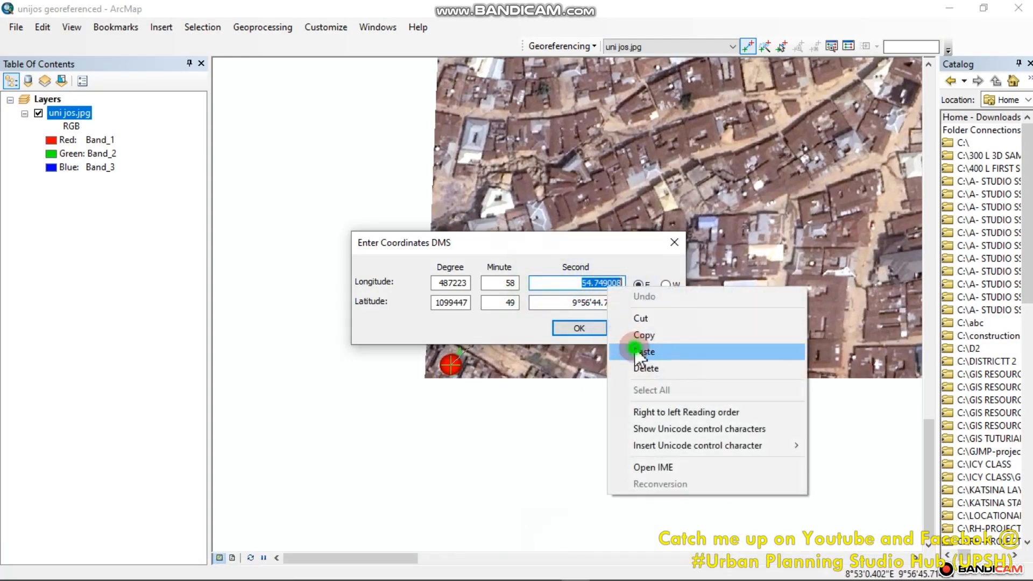
{"action": "left_click", "coordinate": [635, 350]}
Step: Set the longitude to 8 degrees 53 minutes and trim its seconds entry to 1.62"E
{"action": "double_click", "coordinate": [455, 283]}
{"action": "type", "text": "8"}
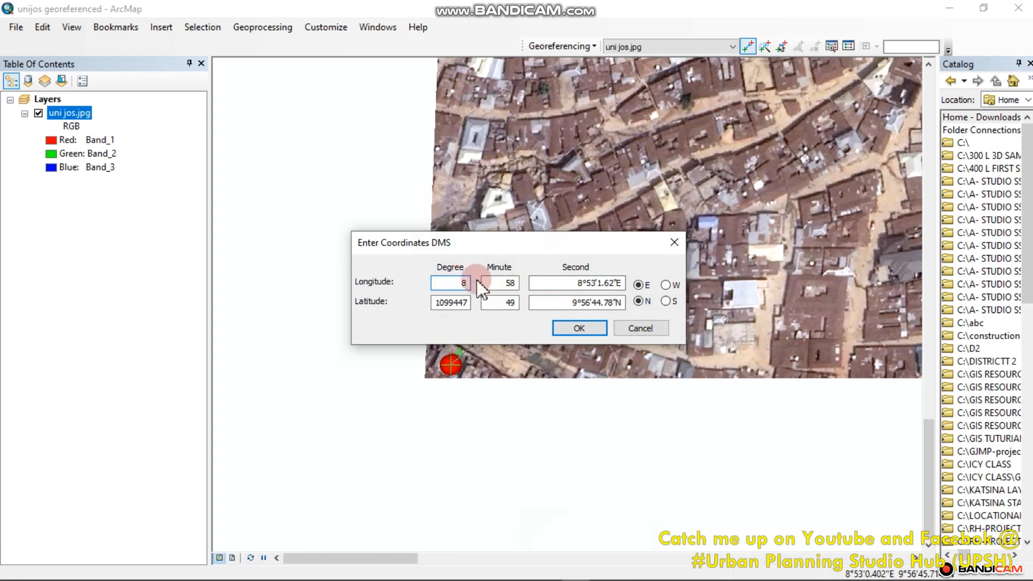
{"action": "double_click", "coordinate": [500, 285]}
{"action": "type", "text": "53"}
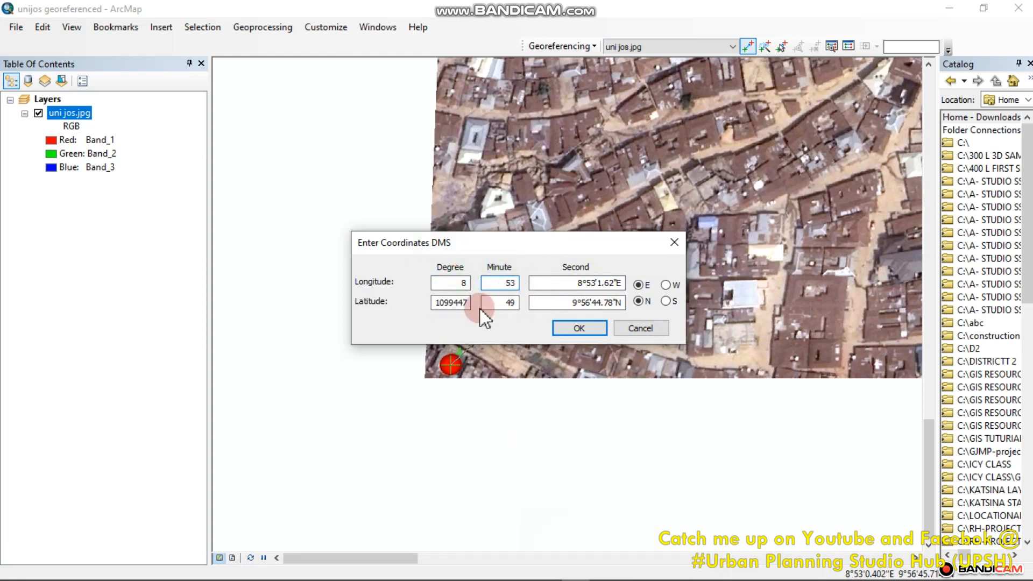
{"action": "left_click_drag", "start_coordinate": [598, 282], "coordinate": [464, 286]}
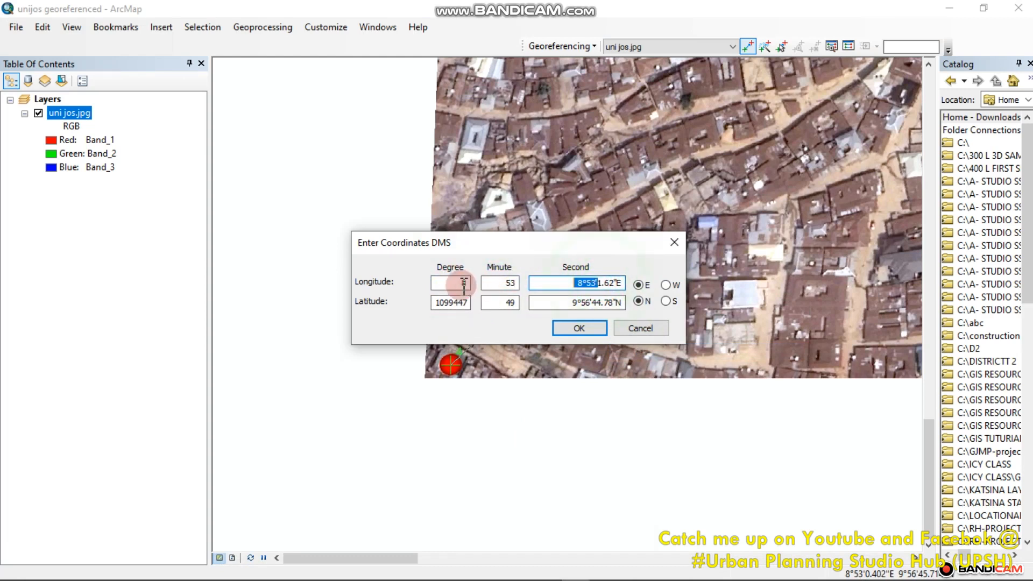
Step: Set the latitude to 9 degrees 56 minutes, trim its seconds entry to 44.78"N and apply the fourth control point's coordinates
{"action": "double_click", "coordinate": [451, 302]}
{"action": "type", "text": "9"}
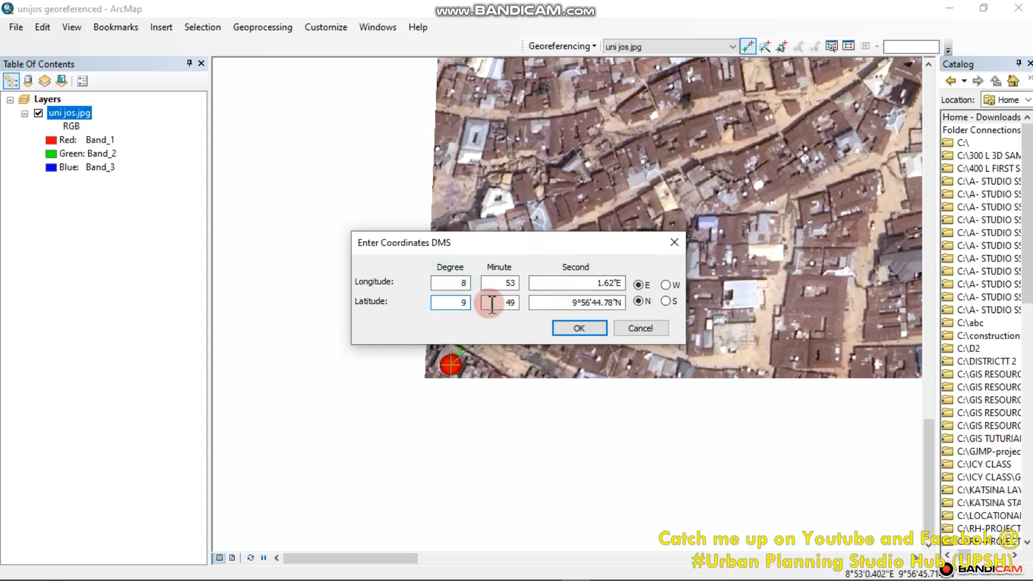
{"action": "double_click", "coordinate": [504, 302]}
{"action": "type", "text": "56"}
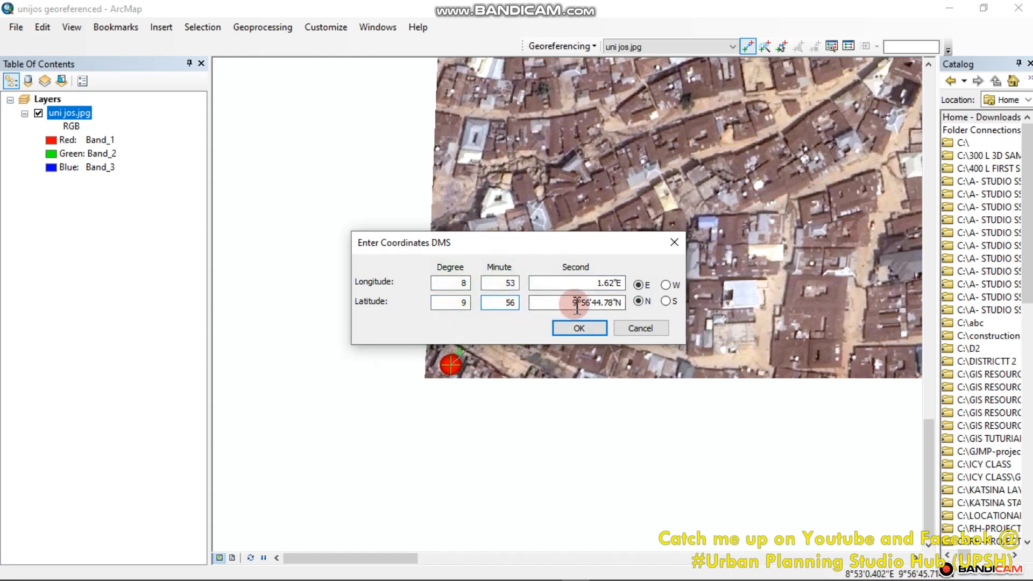
{"action": "left_click_drag", "start_coordinate": [592, 302], "coordinate": [508, 325]}
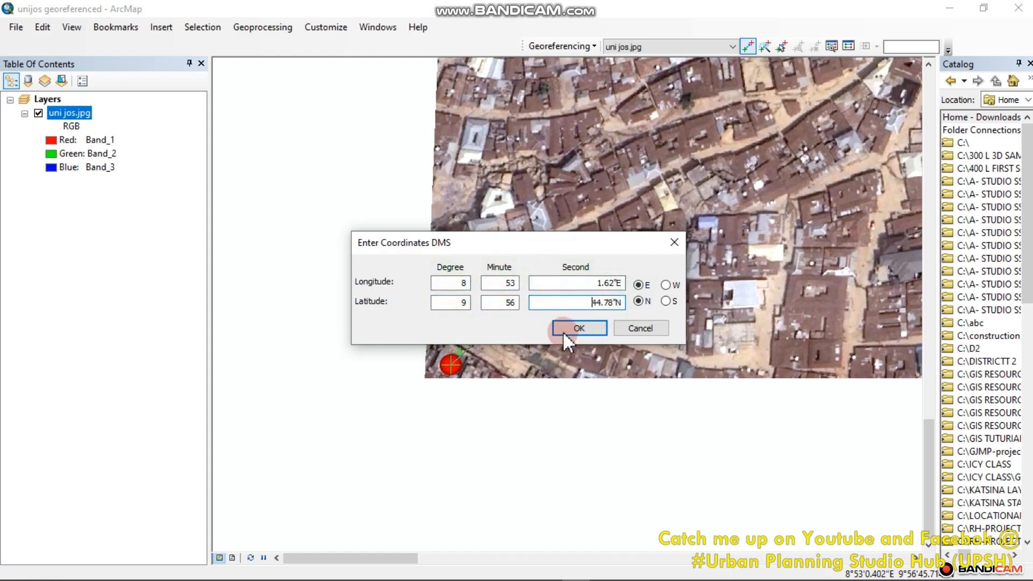
{"action": "left_click", "coordinate": [583, 328]}
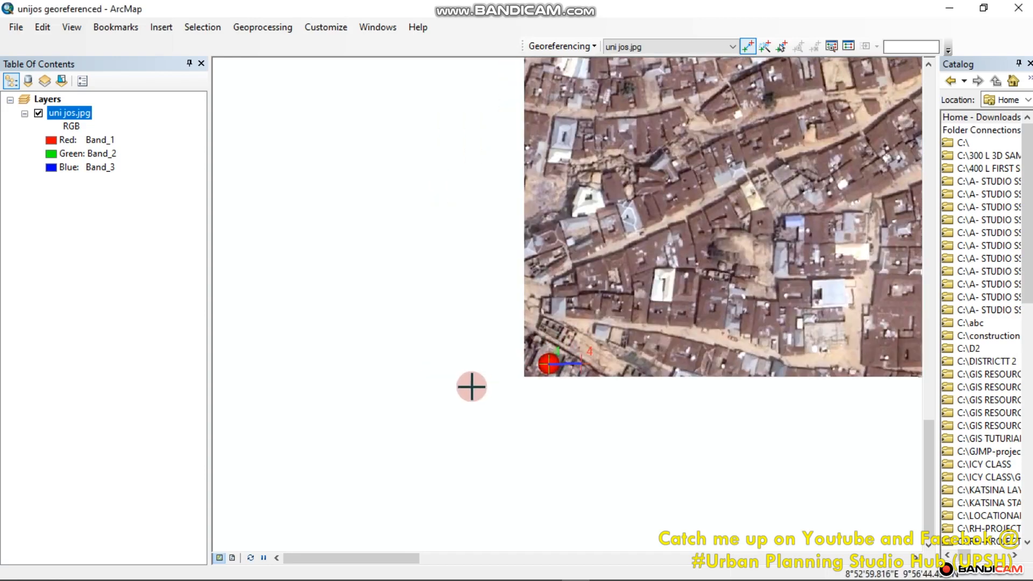